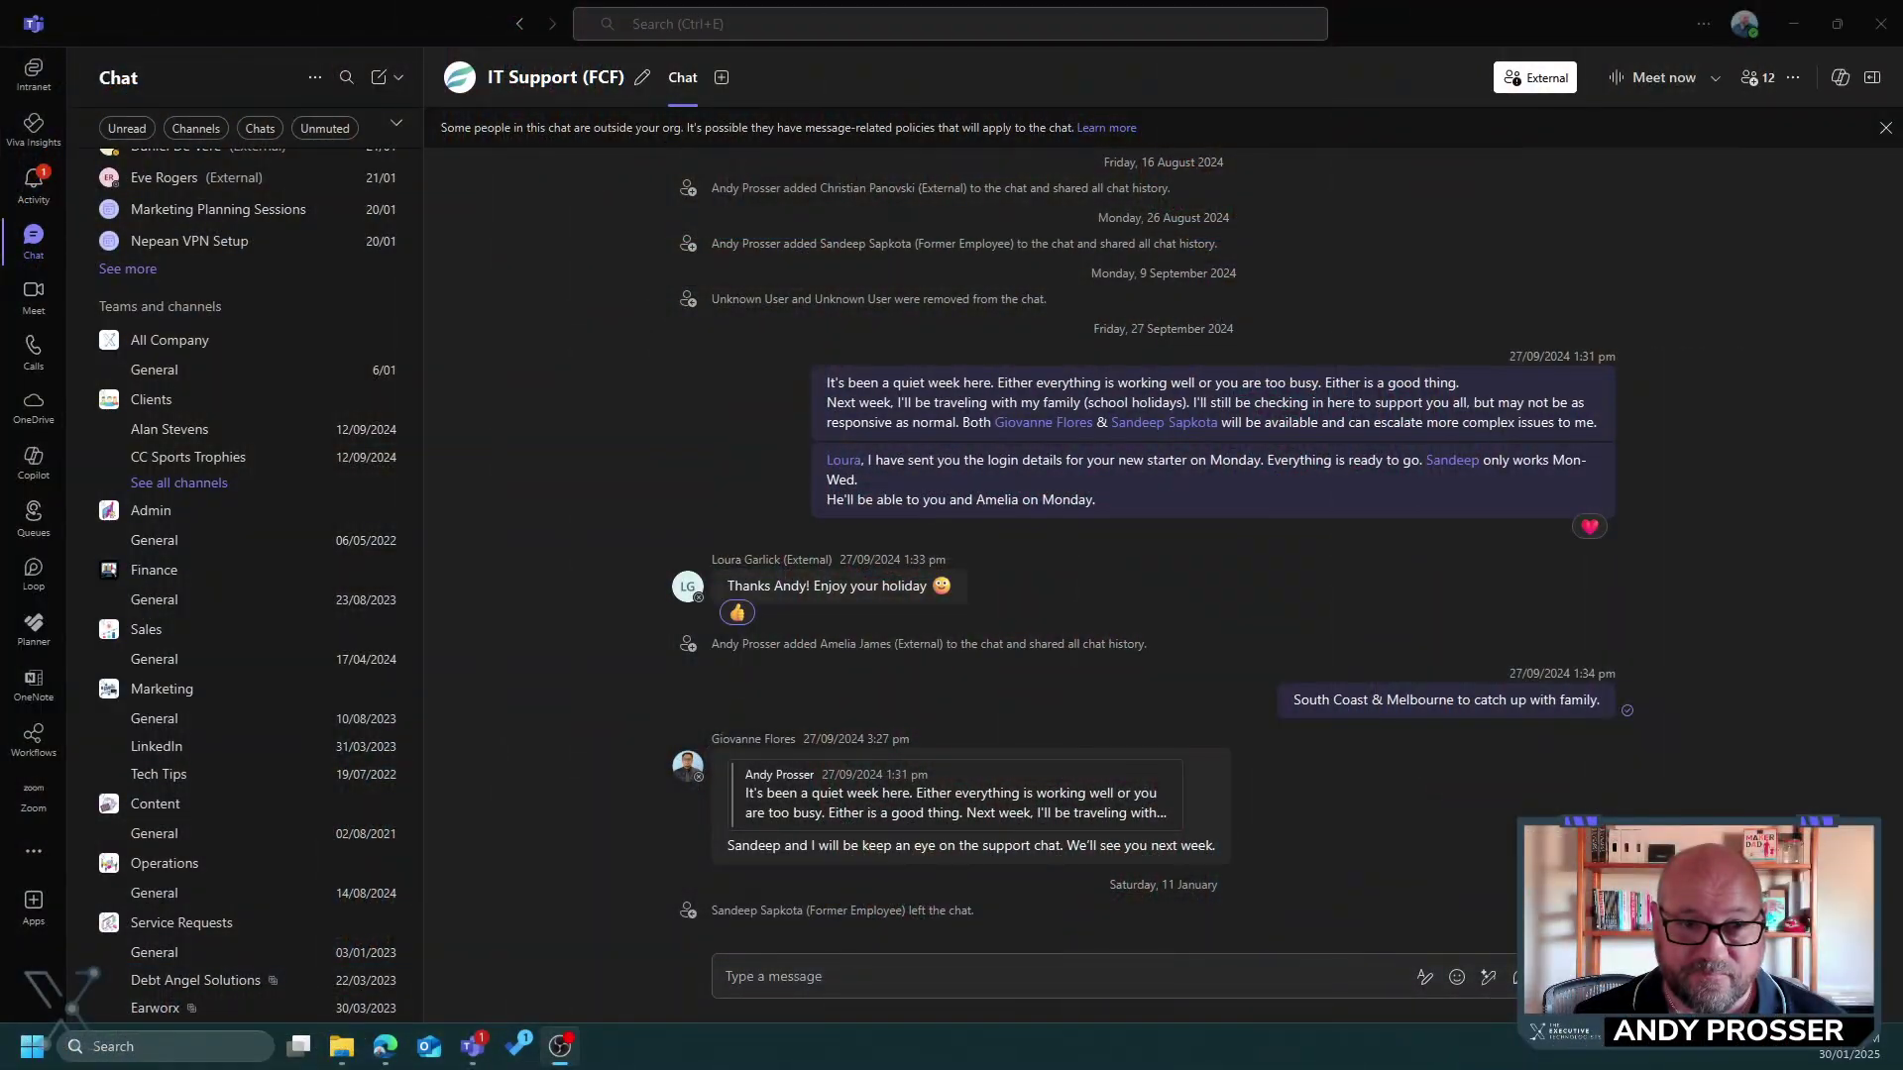
pyautogui.scroll(-3, 255, 552)
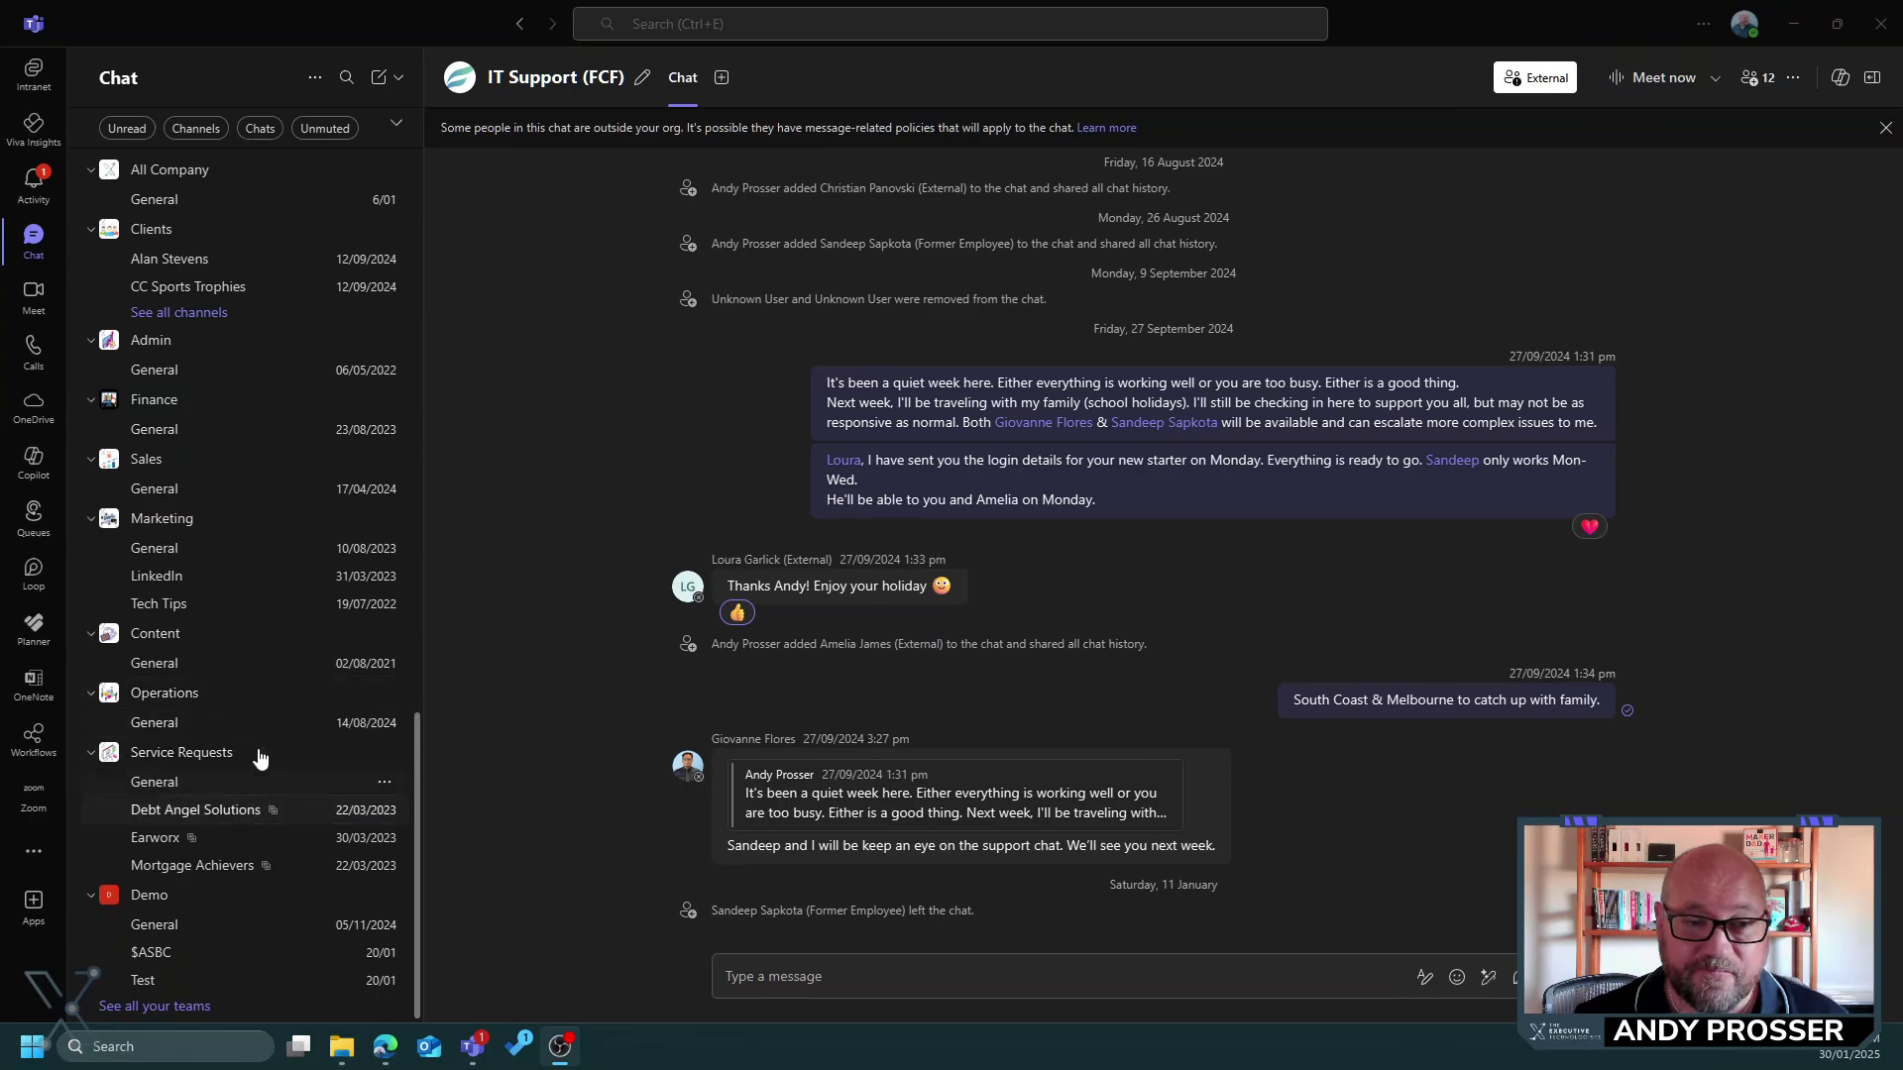
pyautogui.scroll(5, 236, 682)
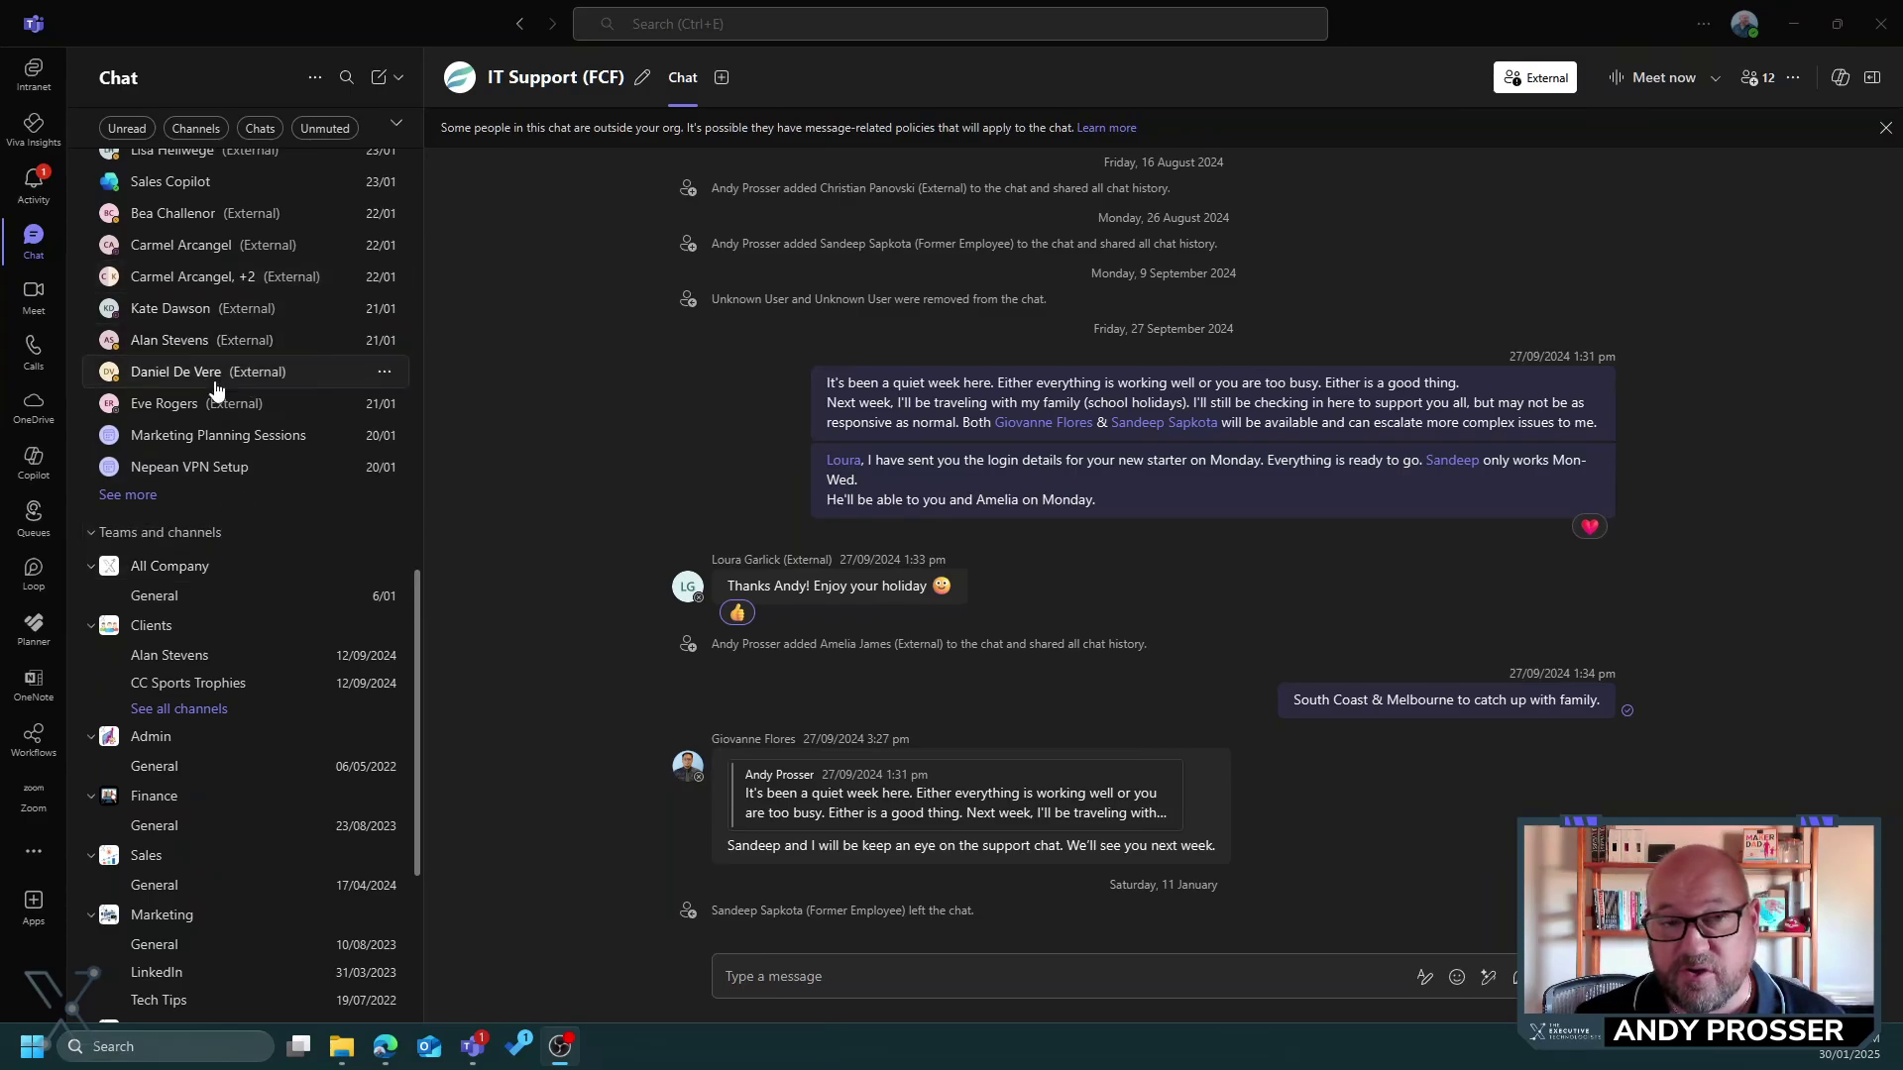
pyautogui.scroll(-3, 216, 390)
pyautogui.scroll(10, 194, 432)
pyautogui.scroll(5, 193, 437)
pyautogui.scroll(-8, 231, 502)
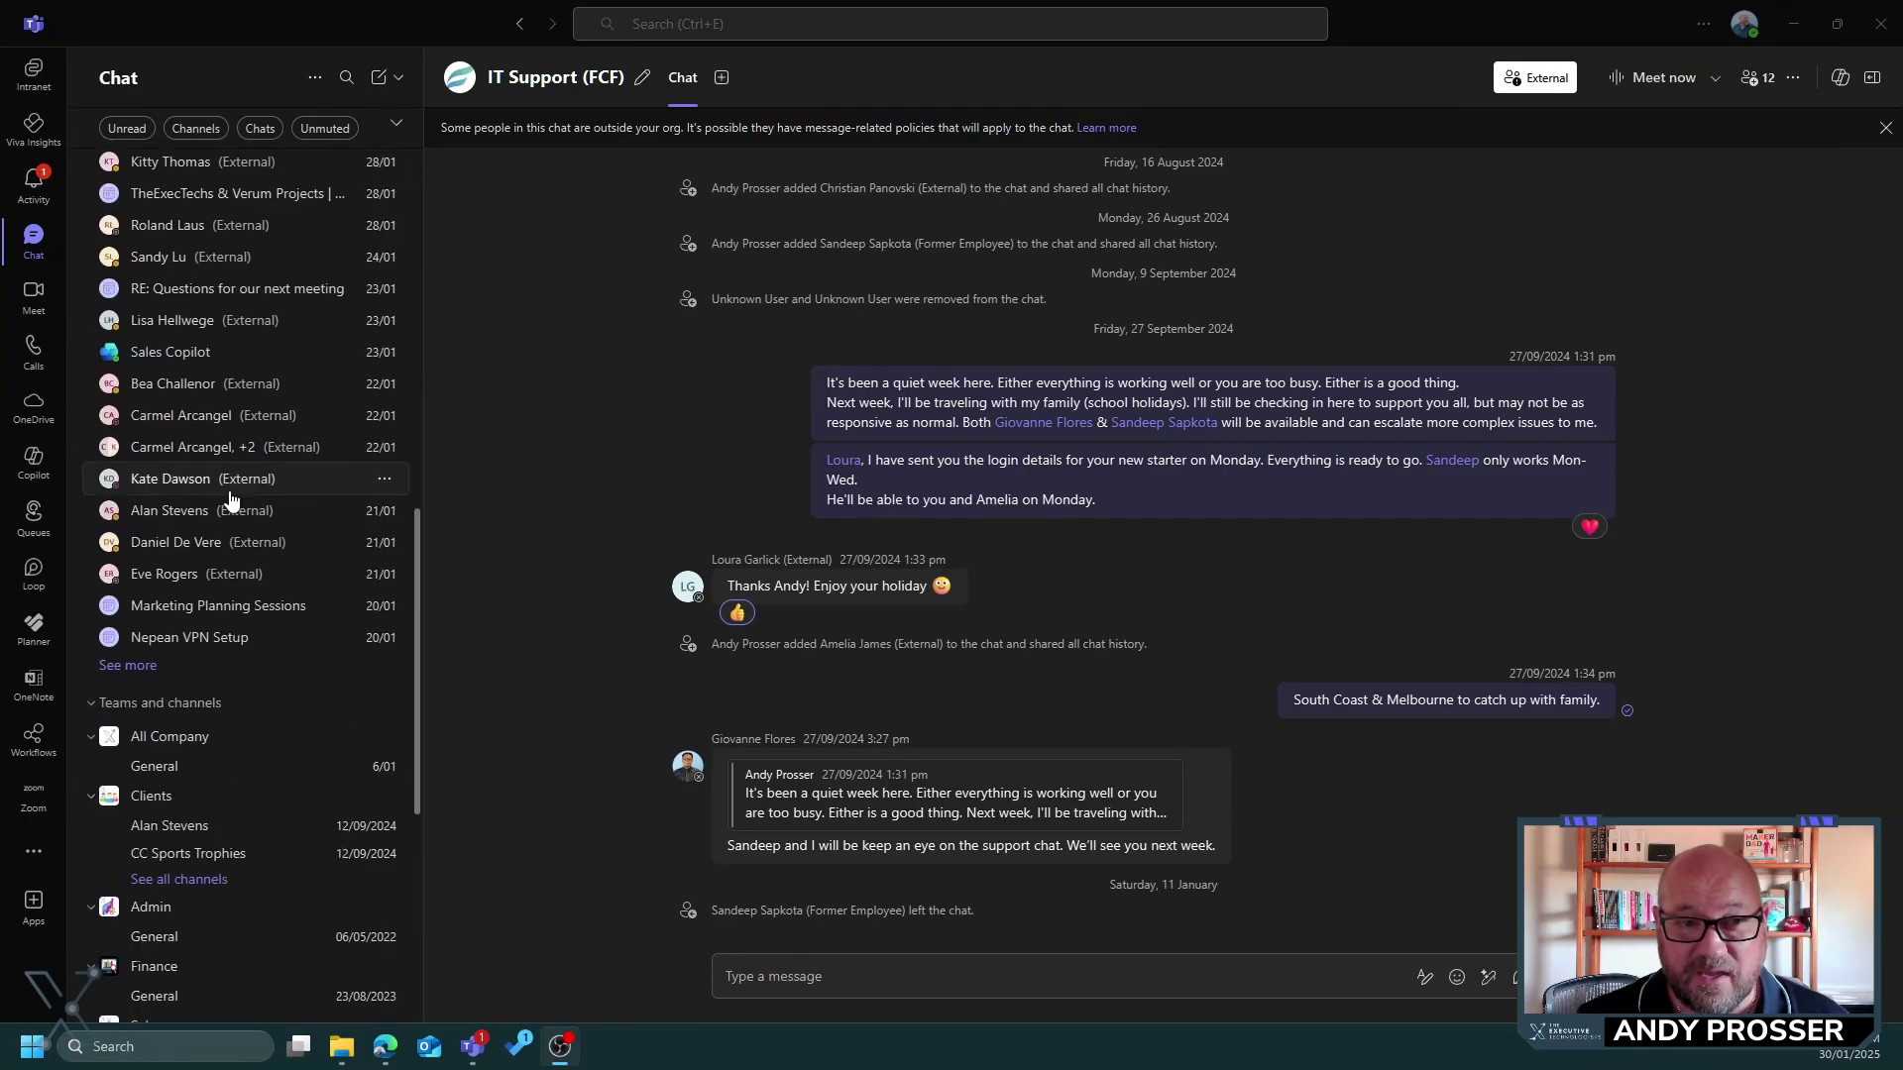
pyautogui.scroll(-5, 231, 502)
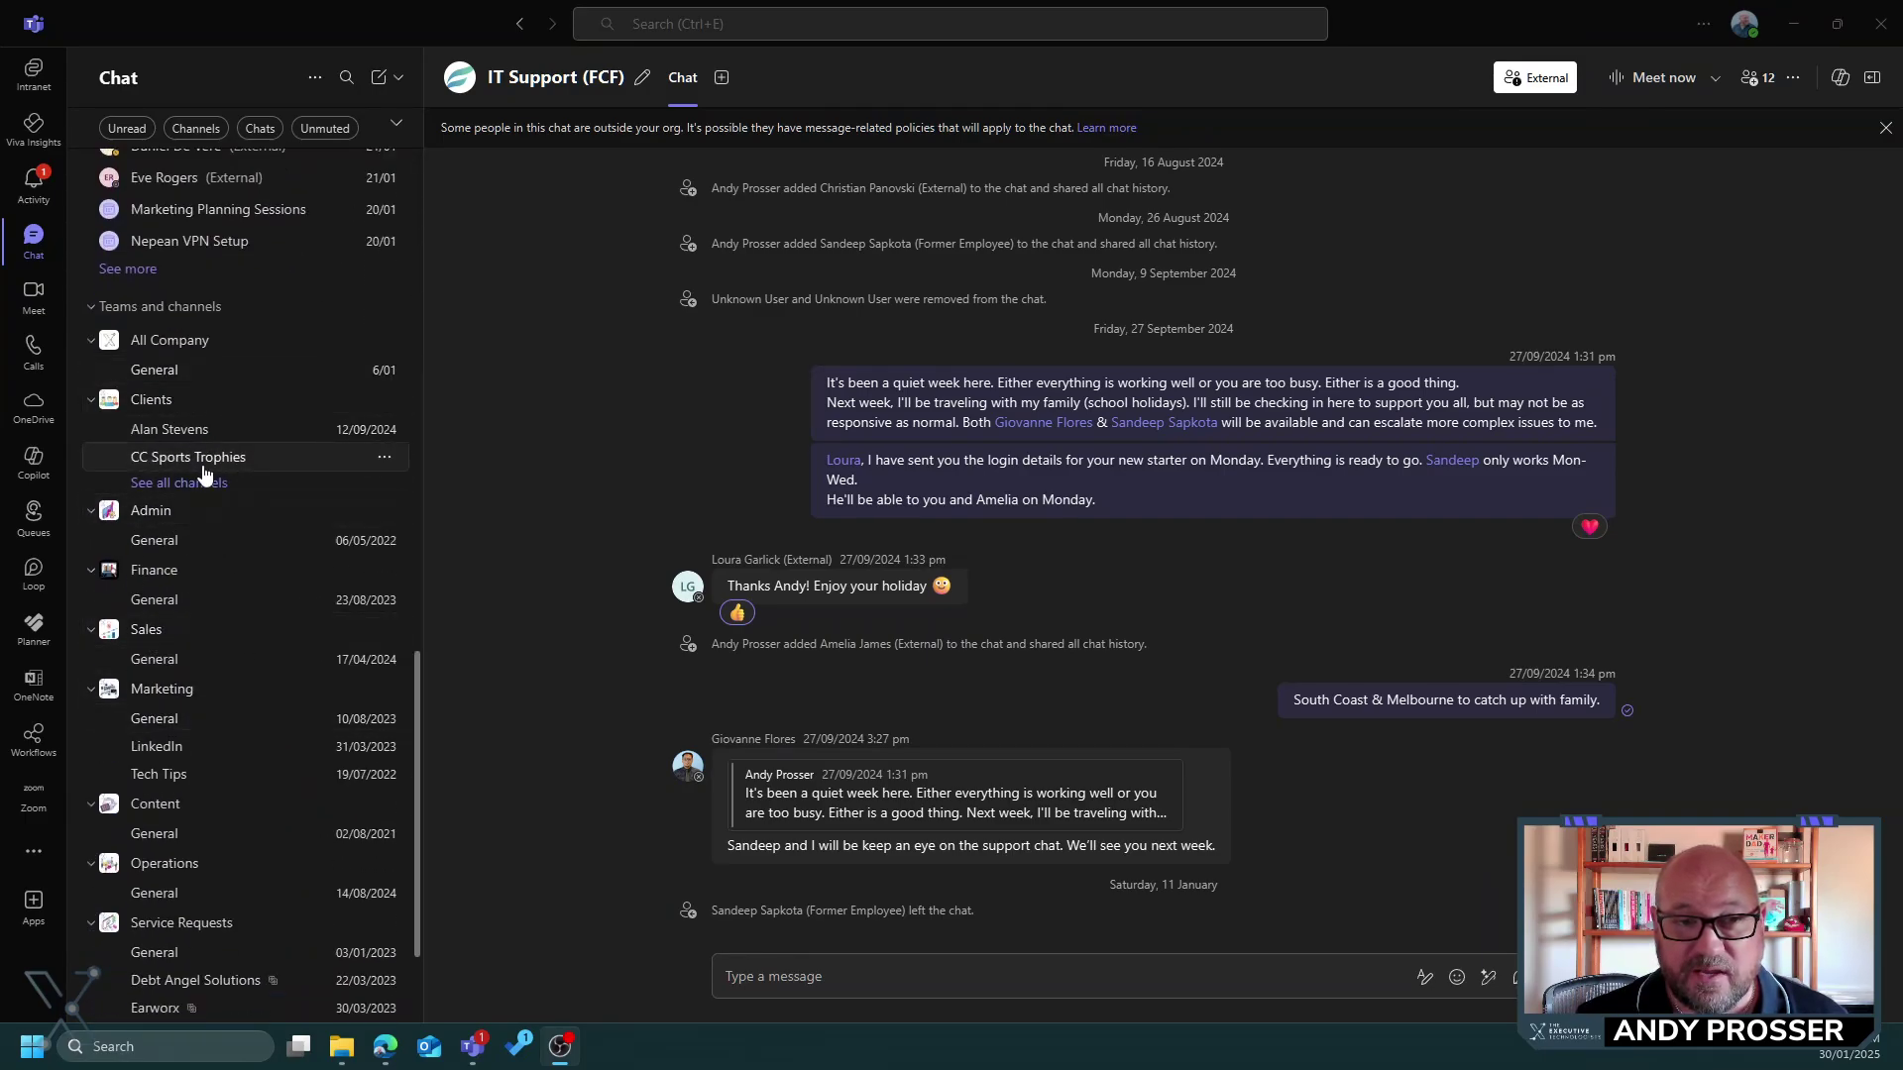
pyautogui.scroll(8, 178, 492)
pyautogui.scroll(-4, 209, 580)
pyautogui.scroll(-5, 216, 600)
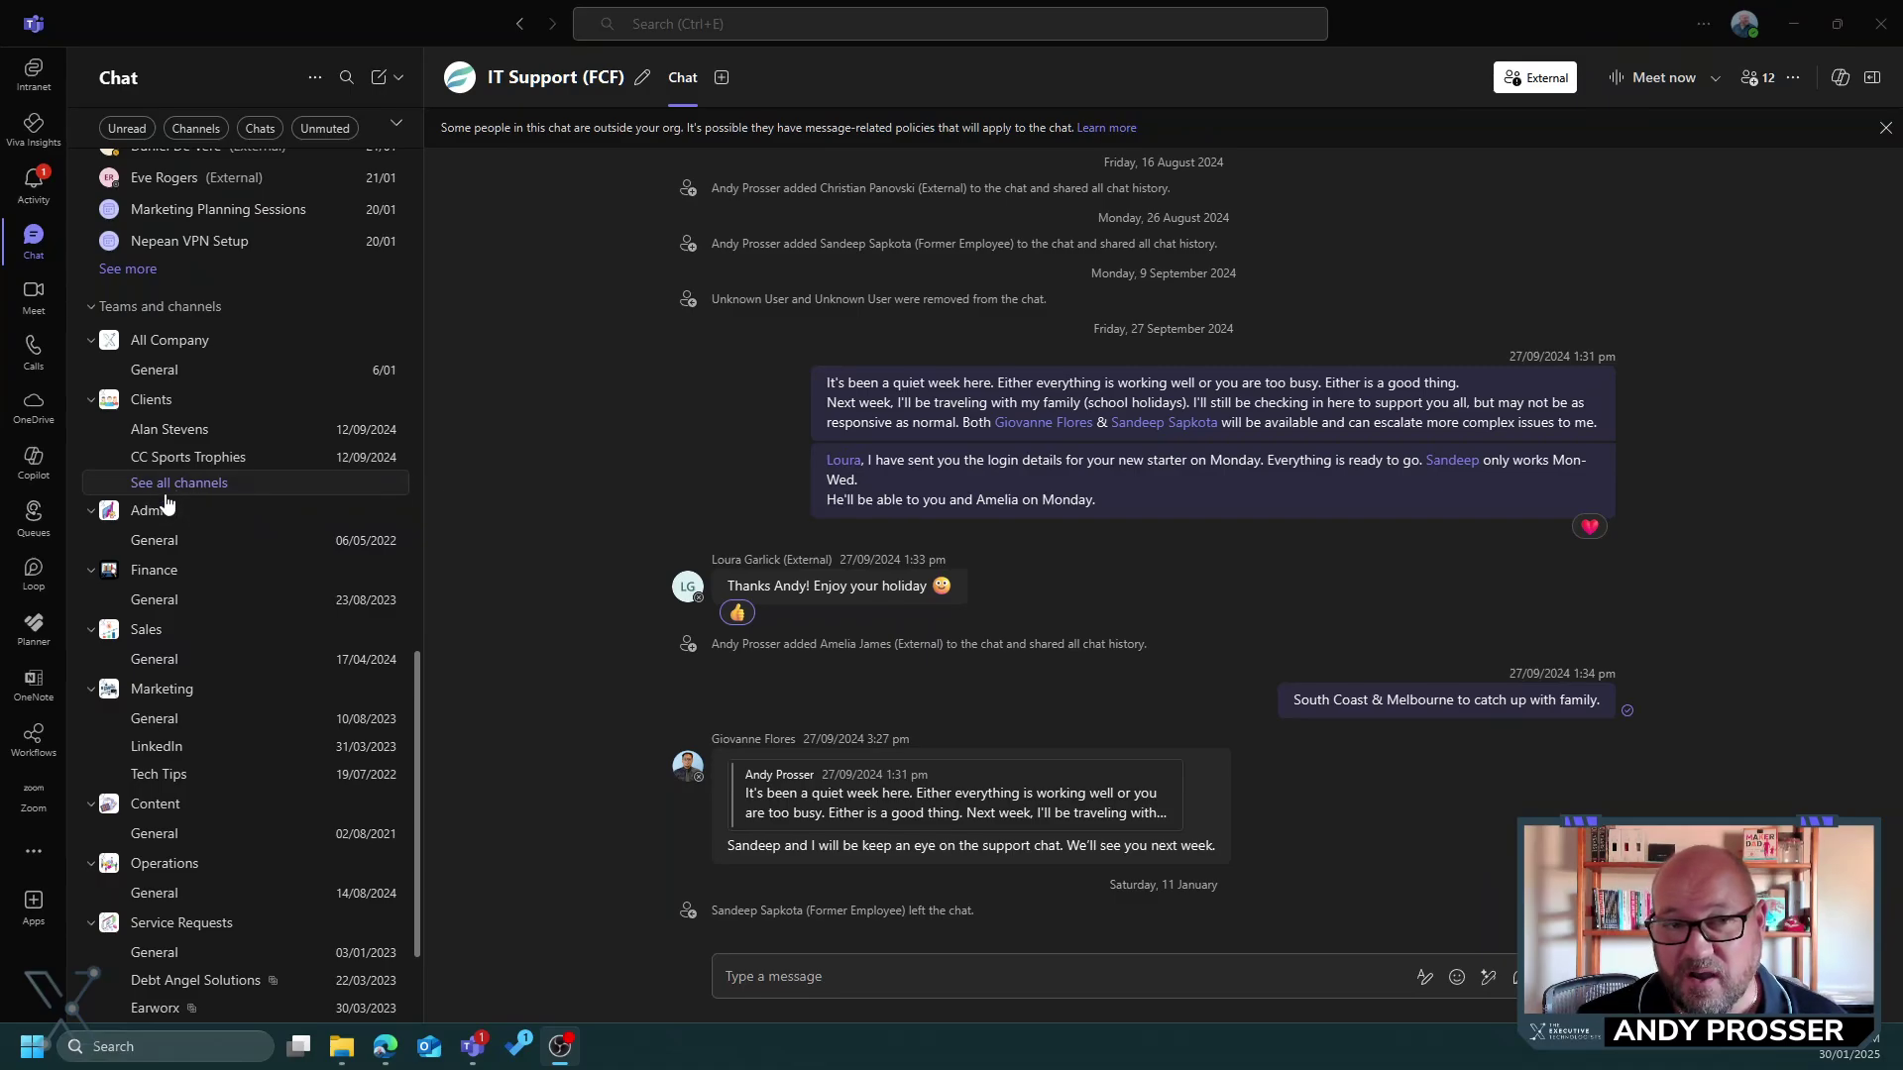
# Step: Unhide the Earworx channel in the Clients team's channel list and open it
pyautogui.click(179, 484)
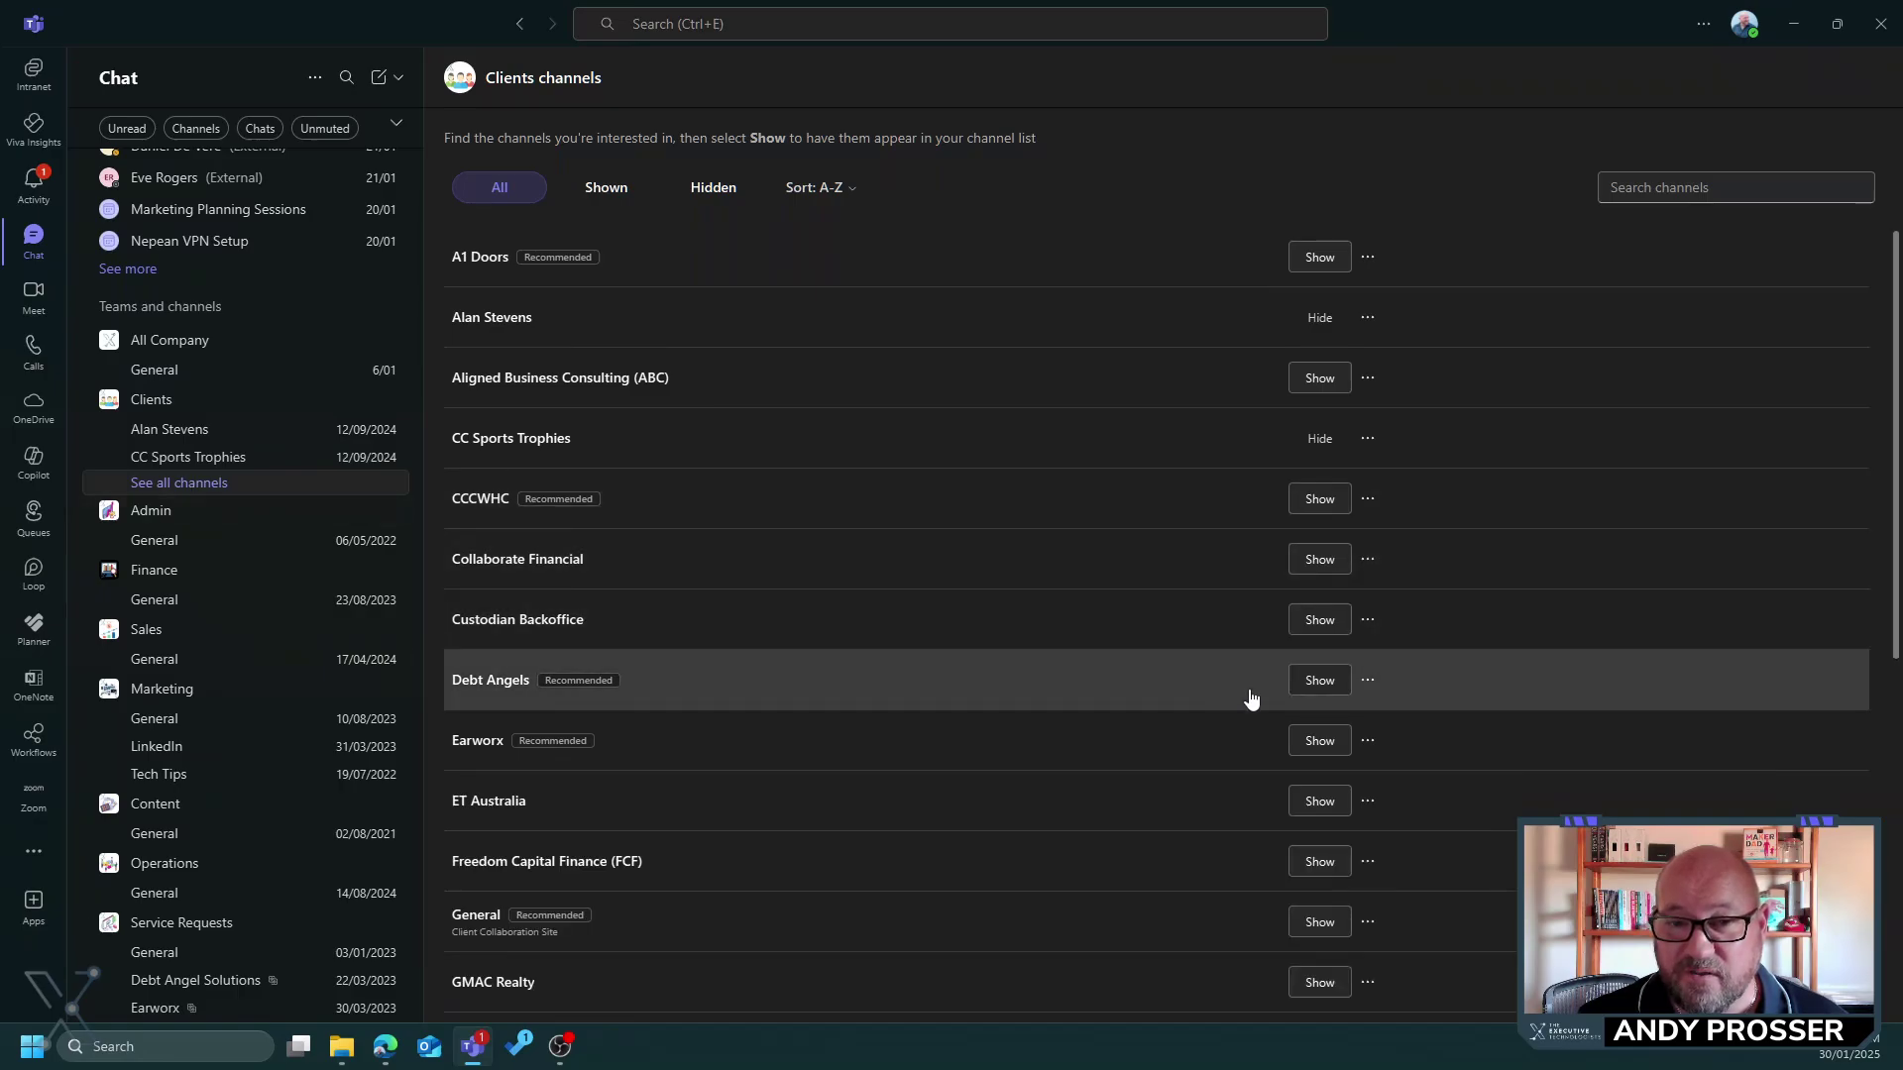
pyautogui.scroll(-3, 1343, 817)
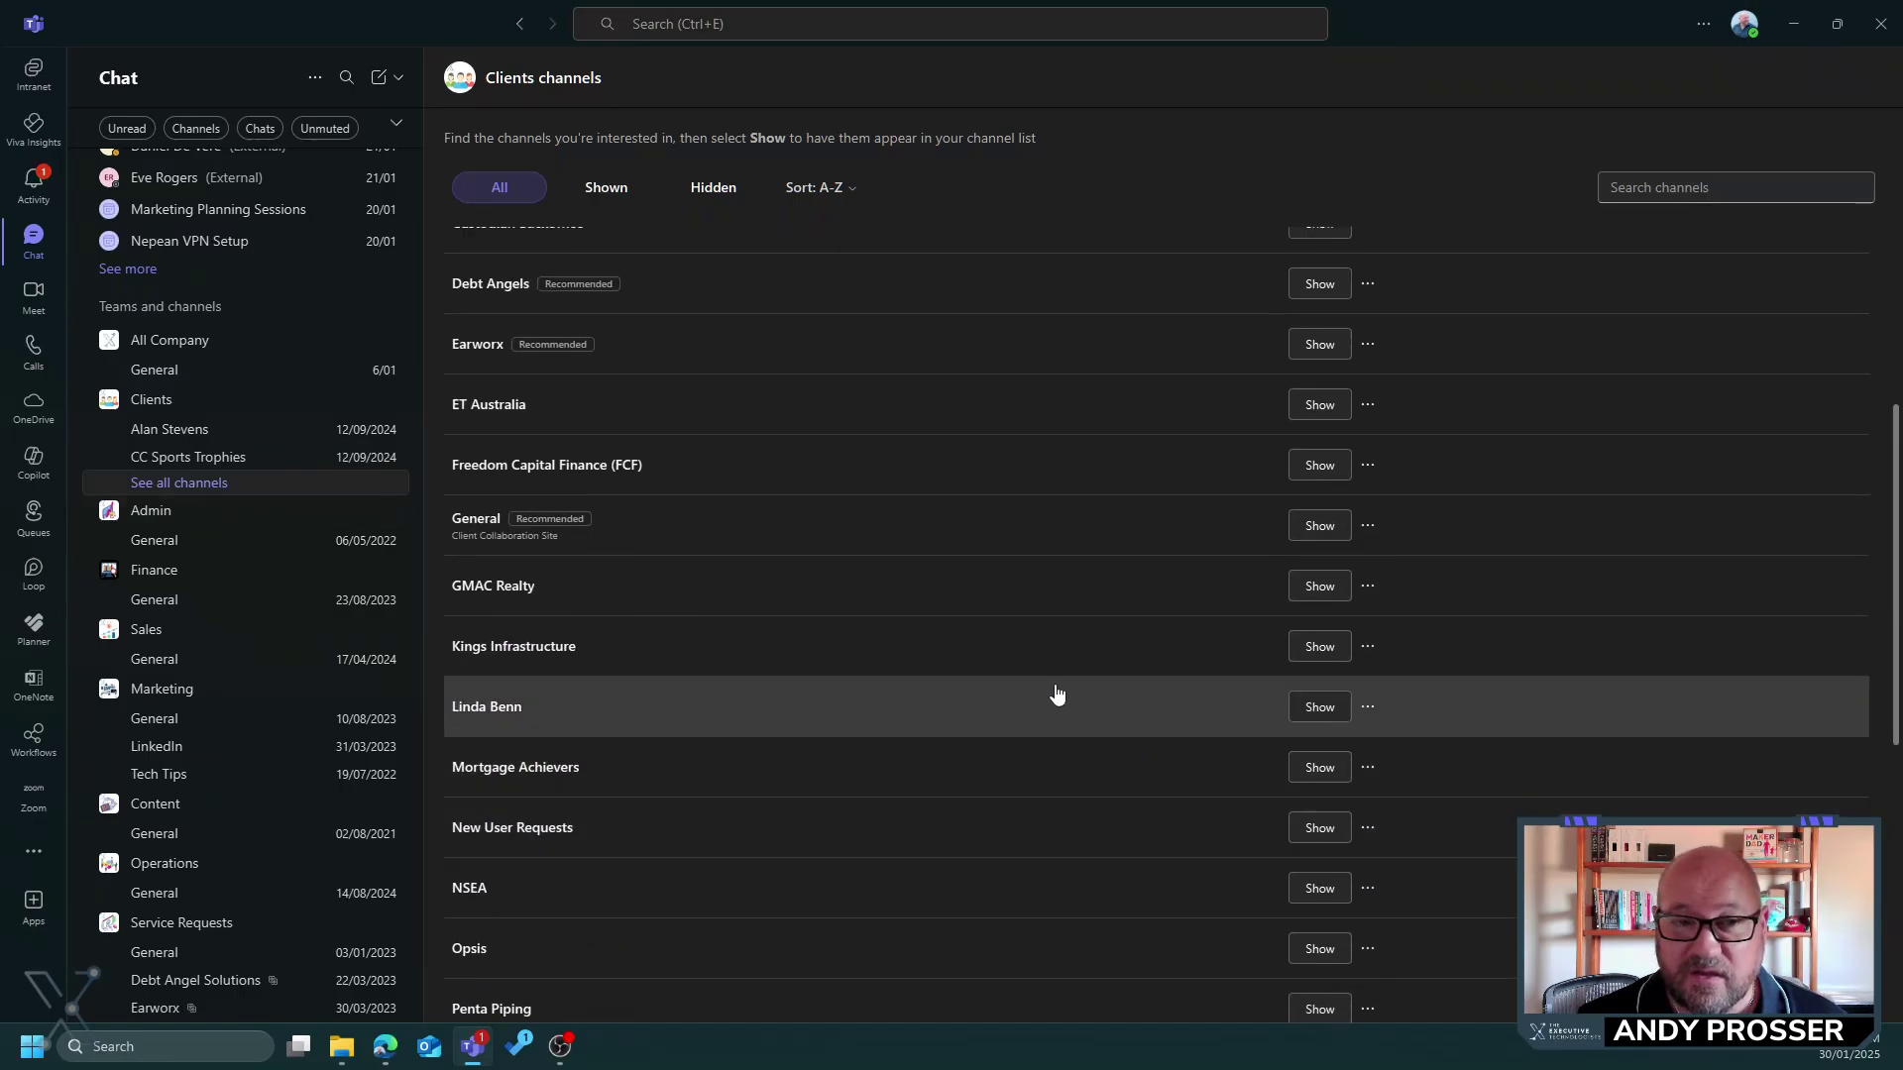
pyautogui.scroll(2, 1047, 687)
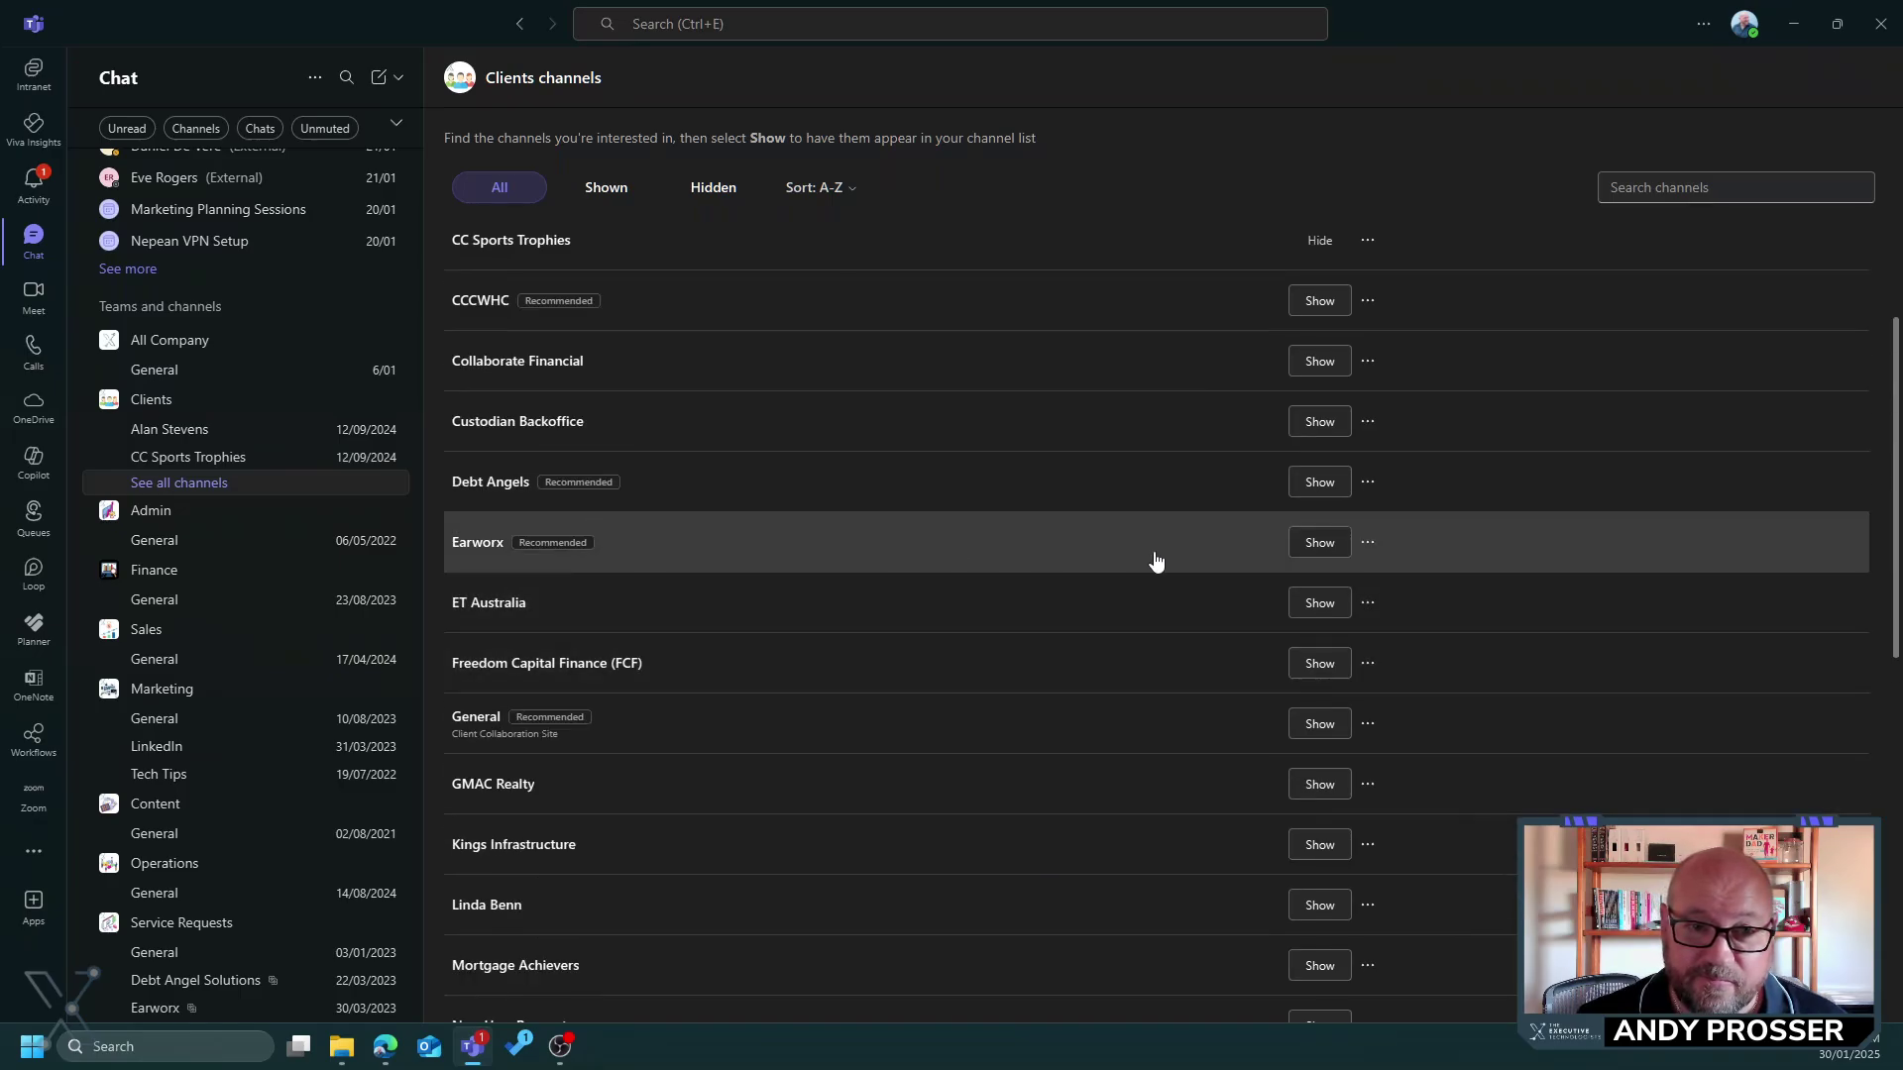
pyautogui.click(1319, 543)
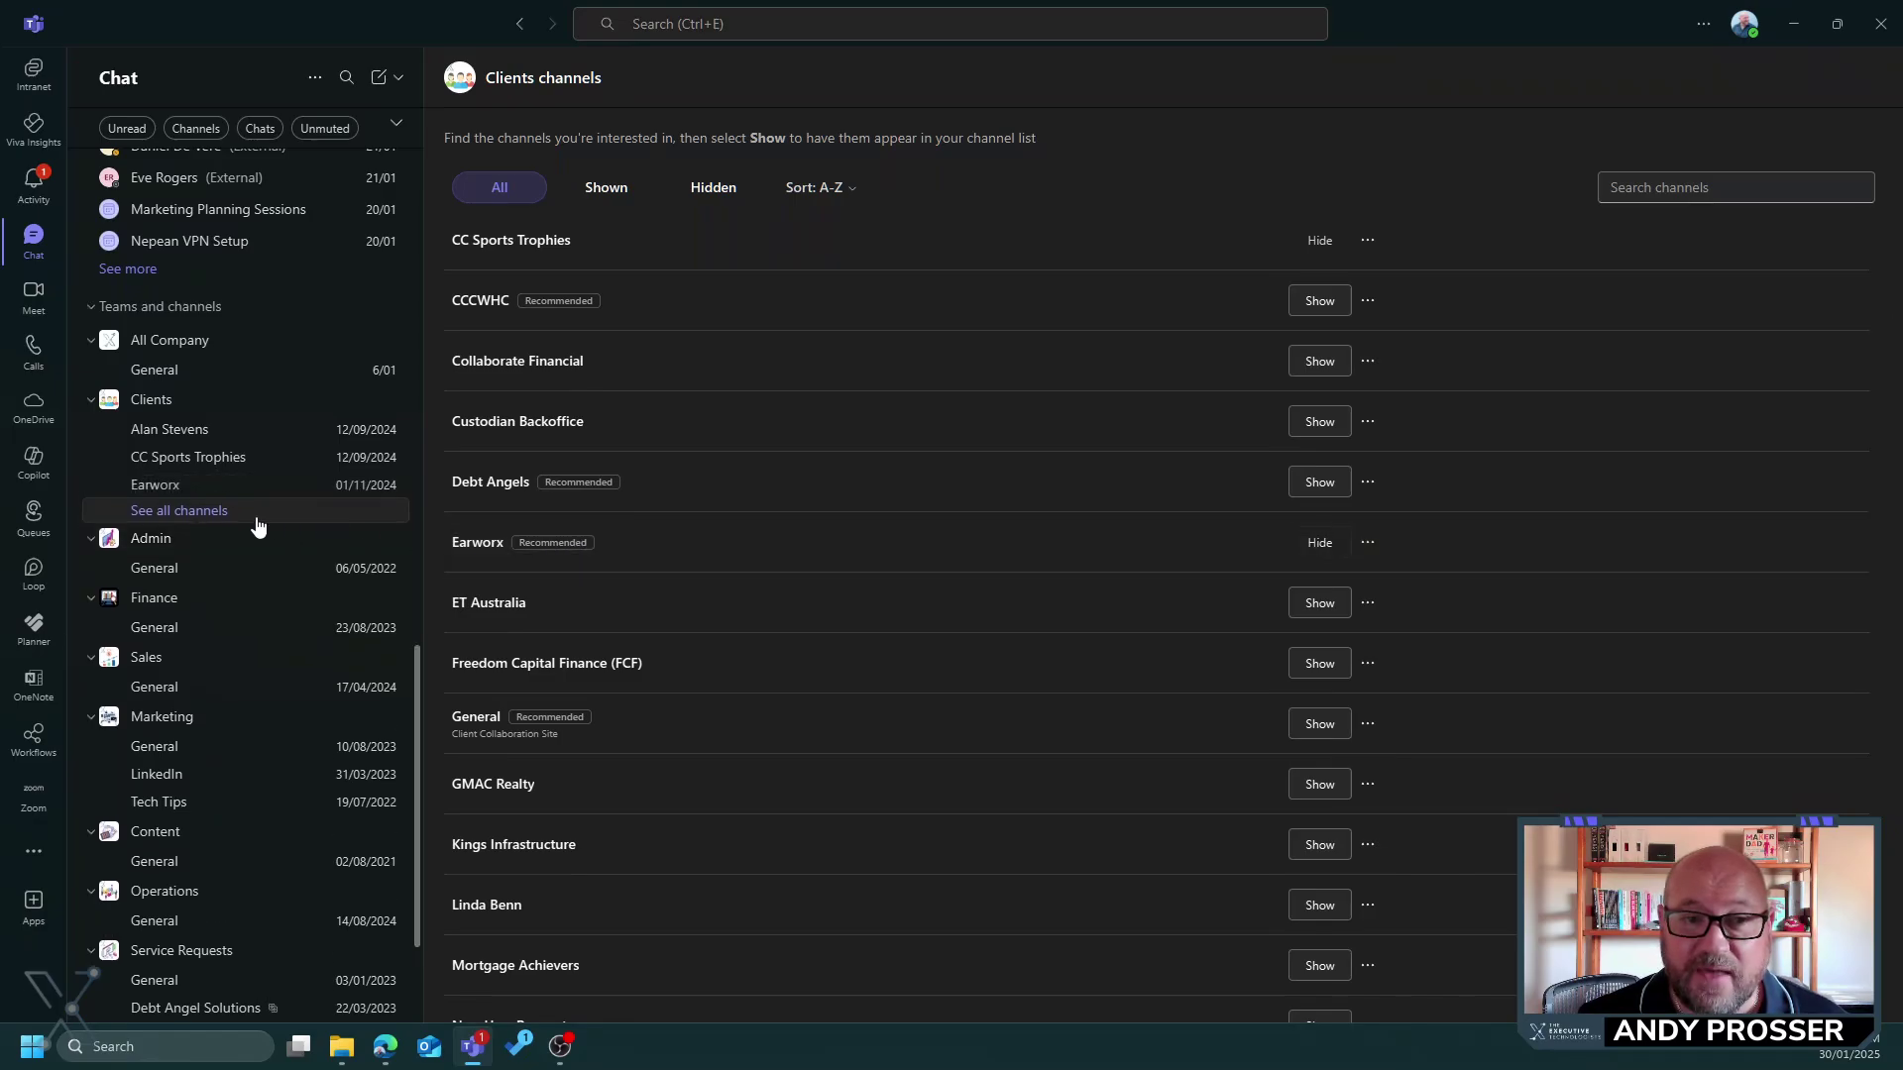
pyautogui.click(209, 488)
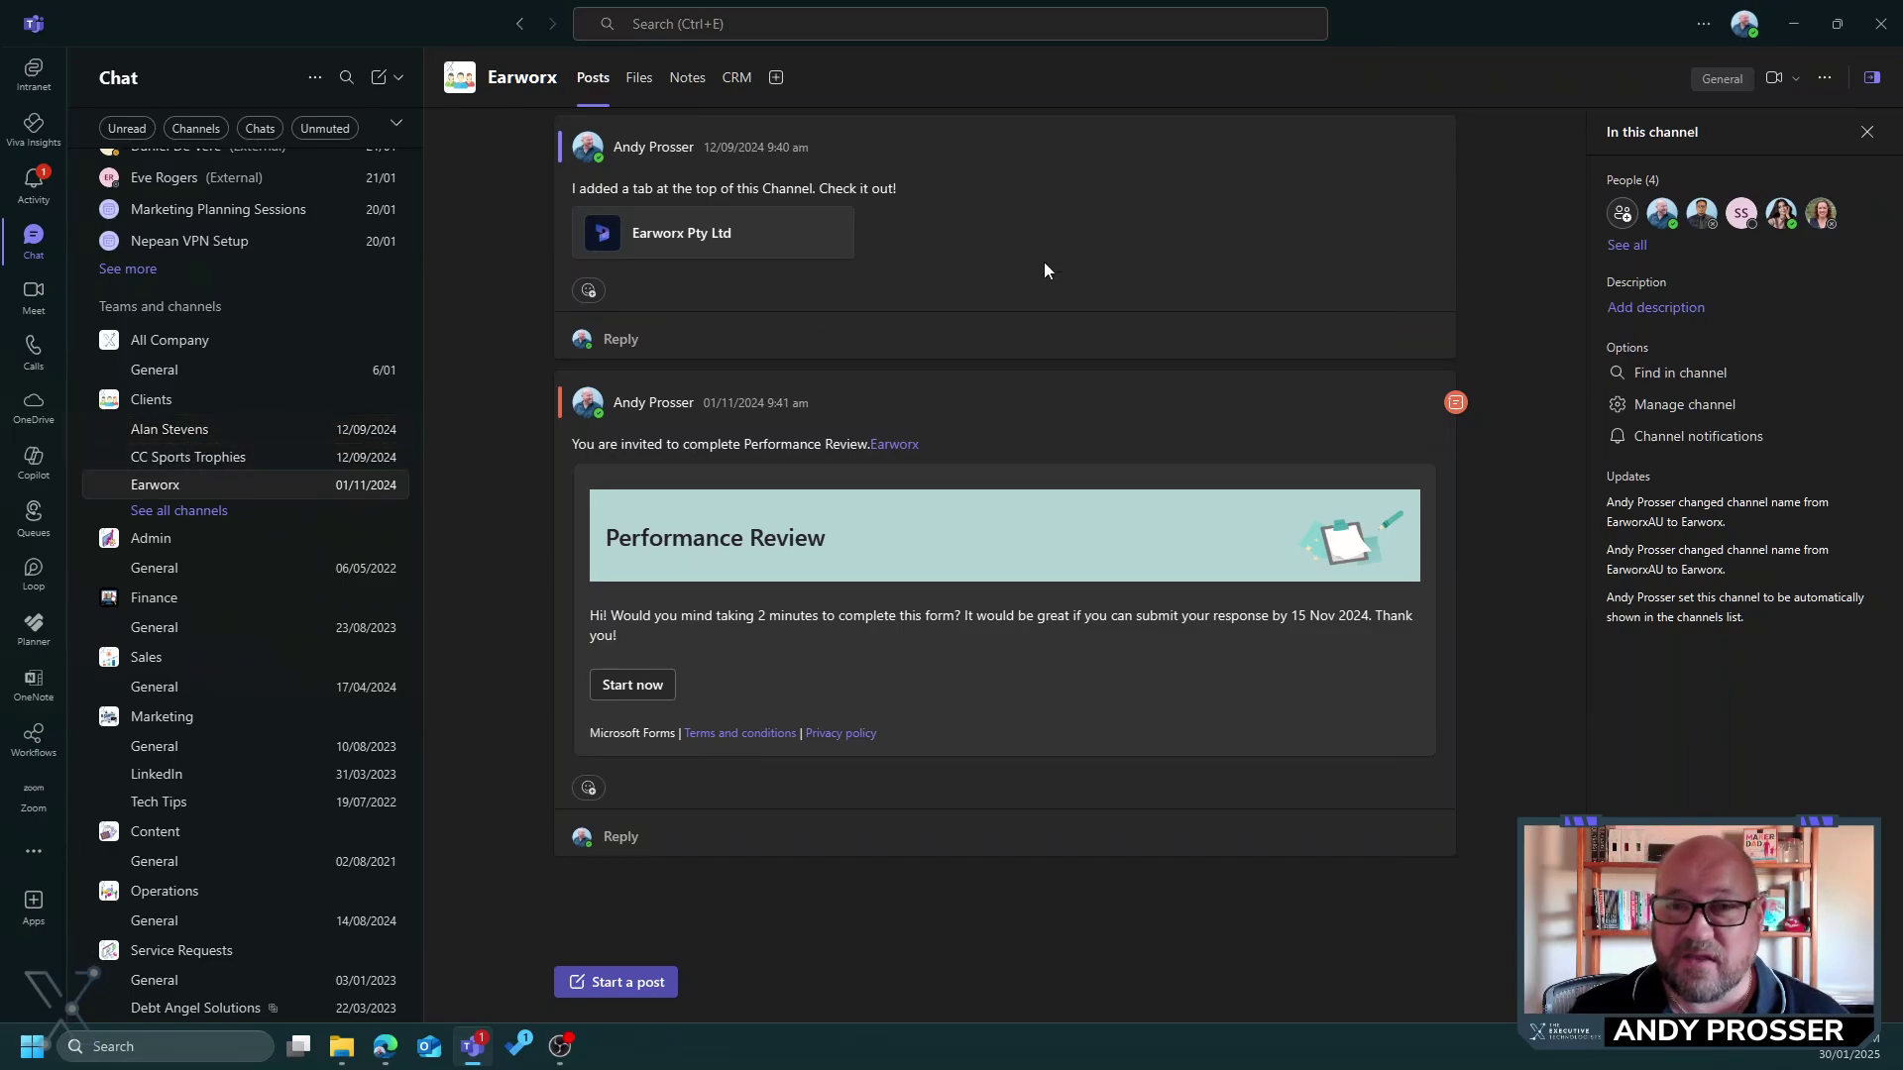
# Step: Go to the Chats and channels page of Teams settings
pyautogui.click(1708, 30)
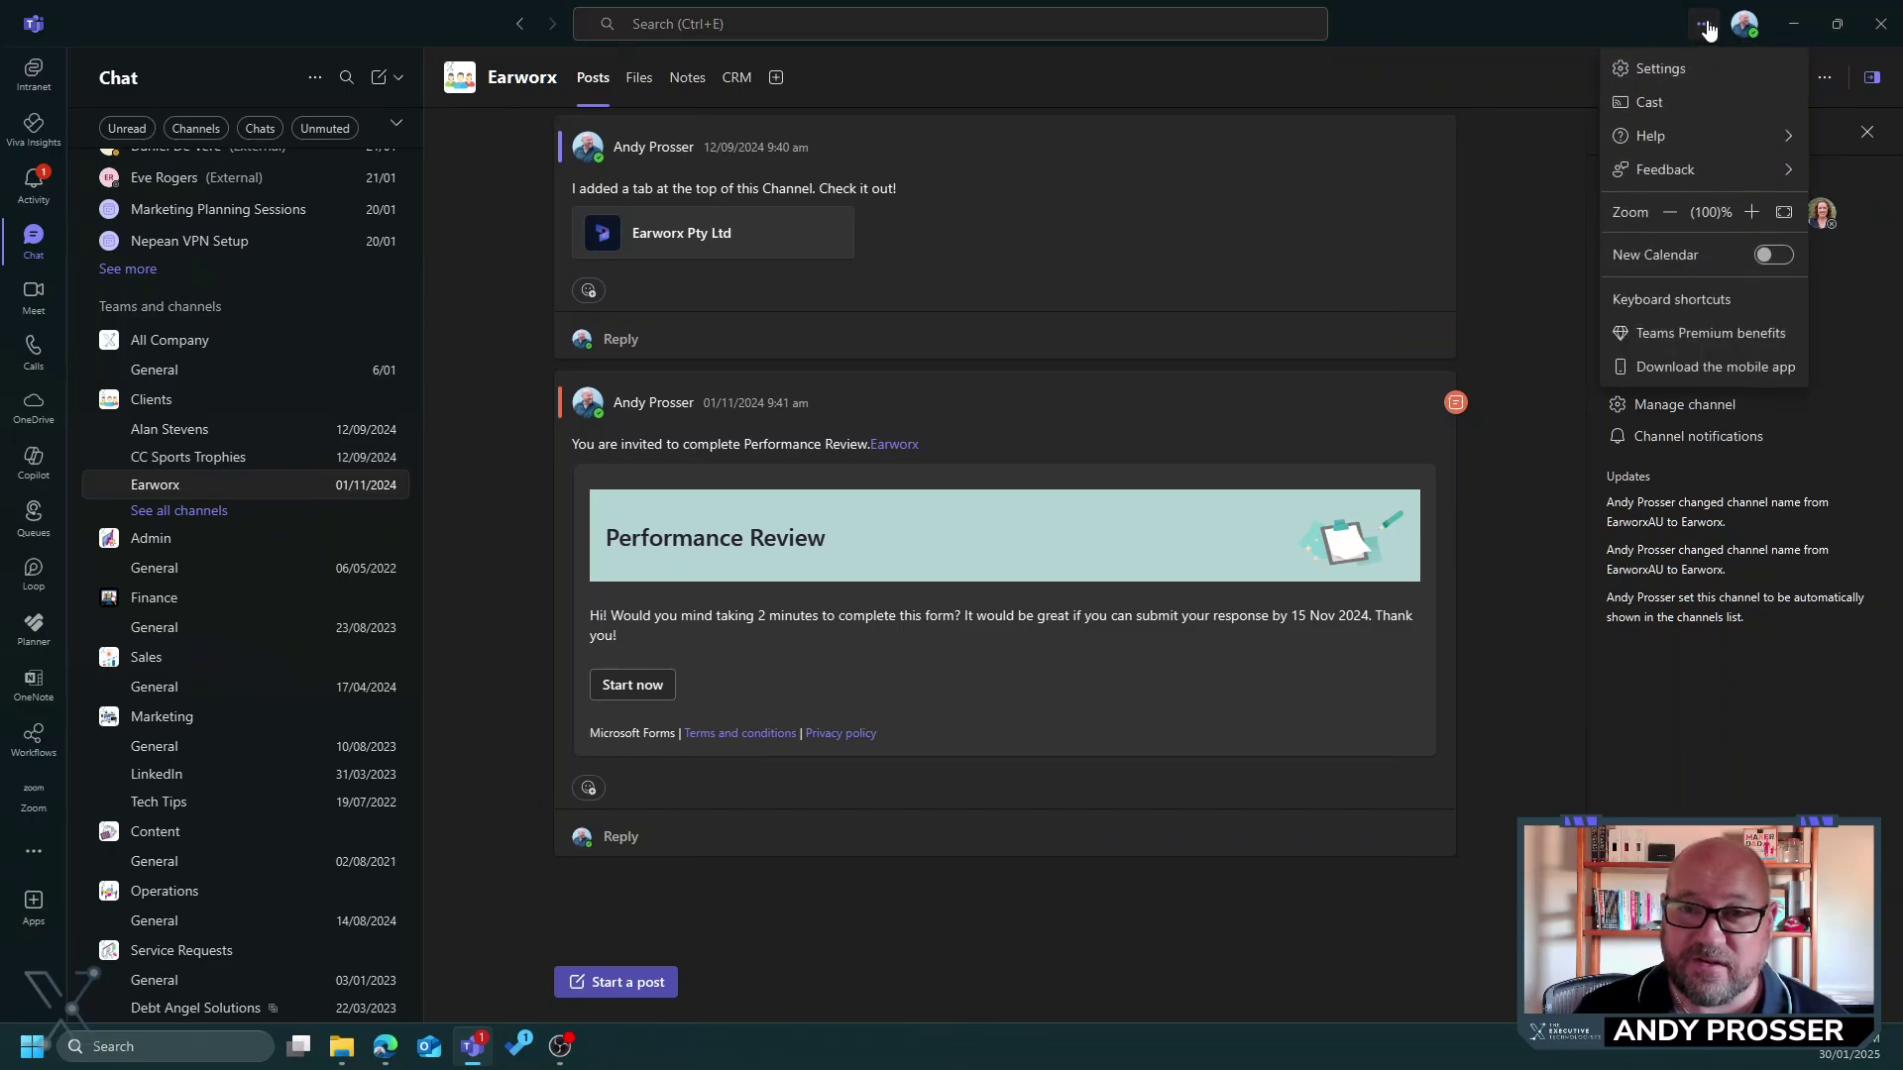
pyautogui.click(1681, 73)
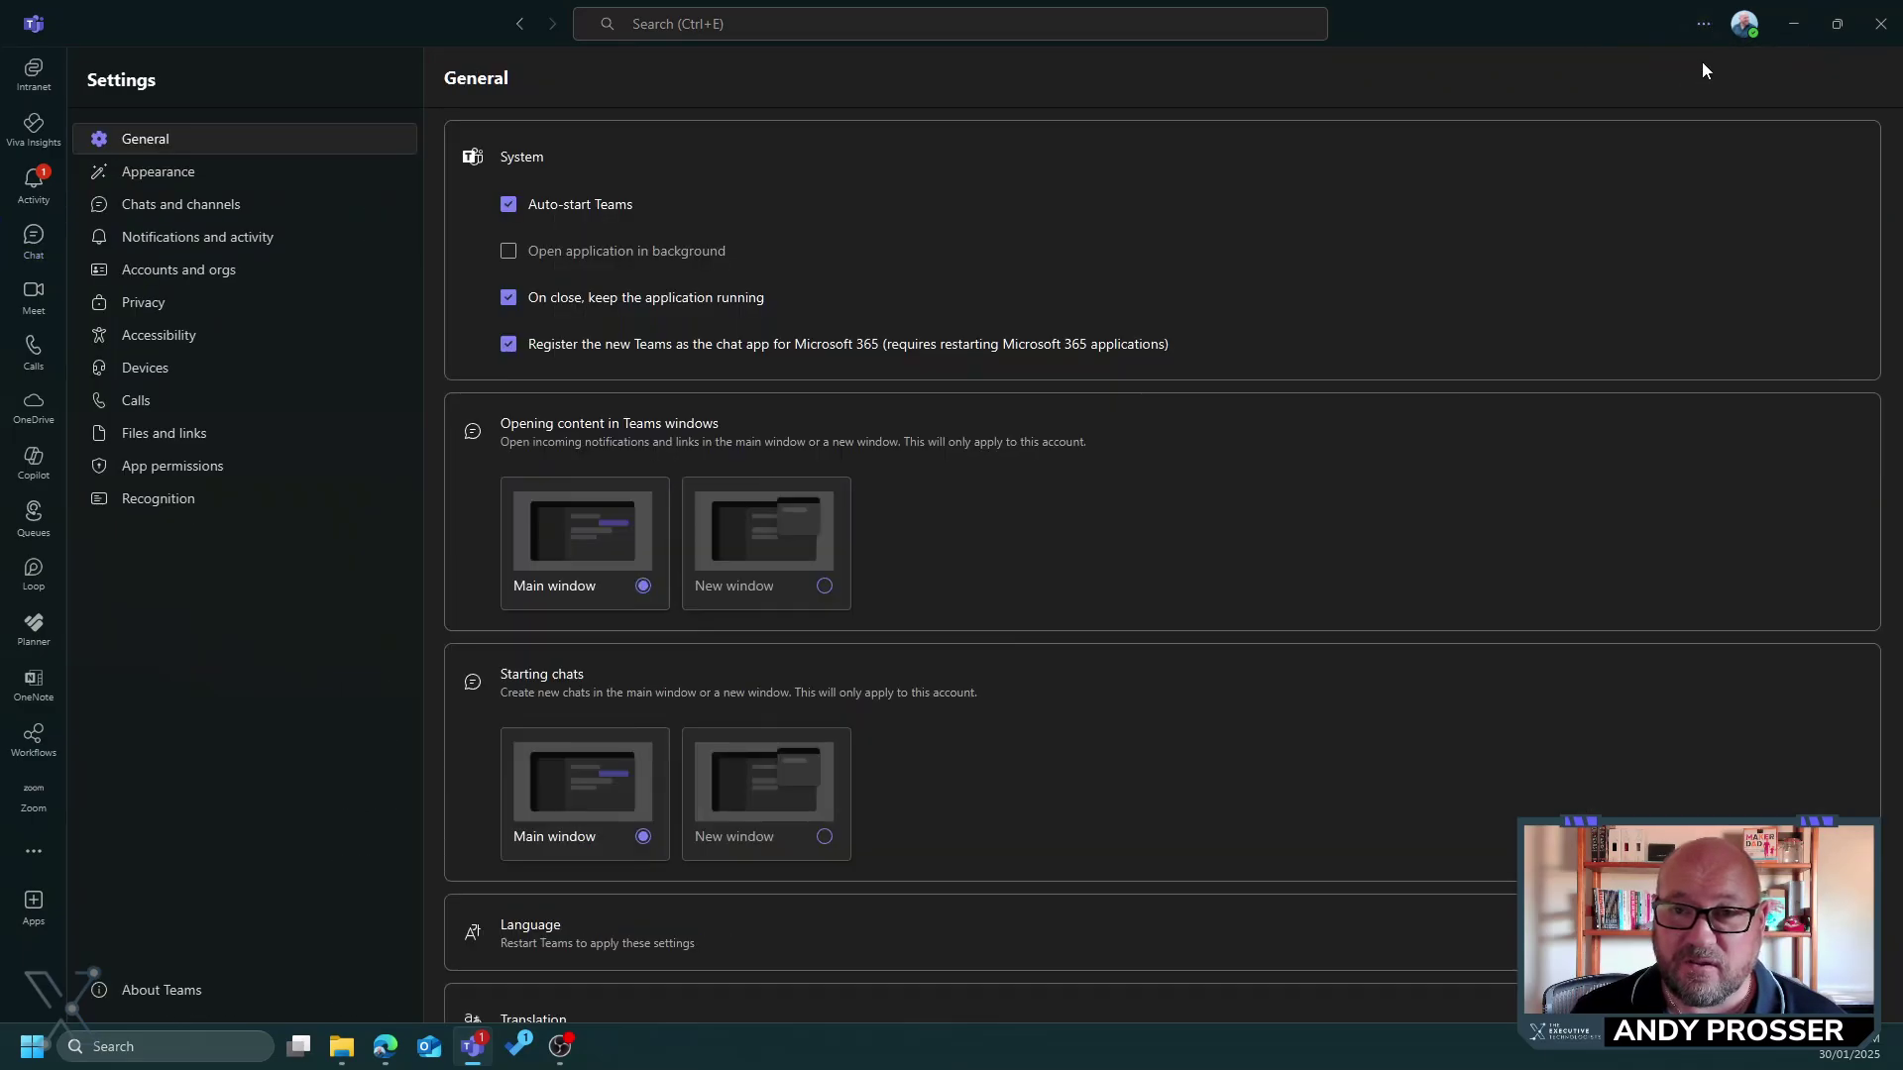
pyautogui.click(160, 220)
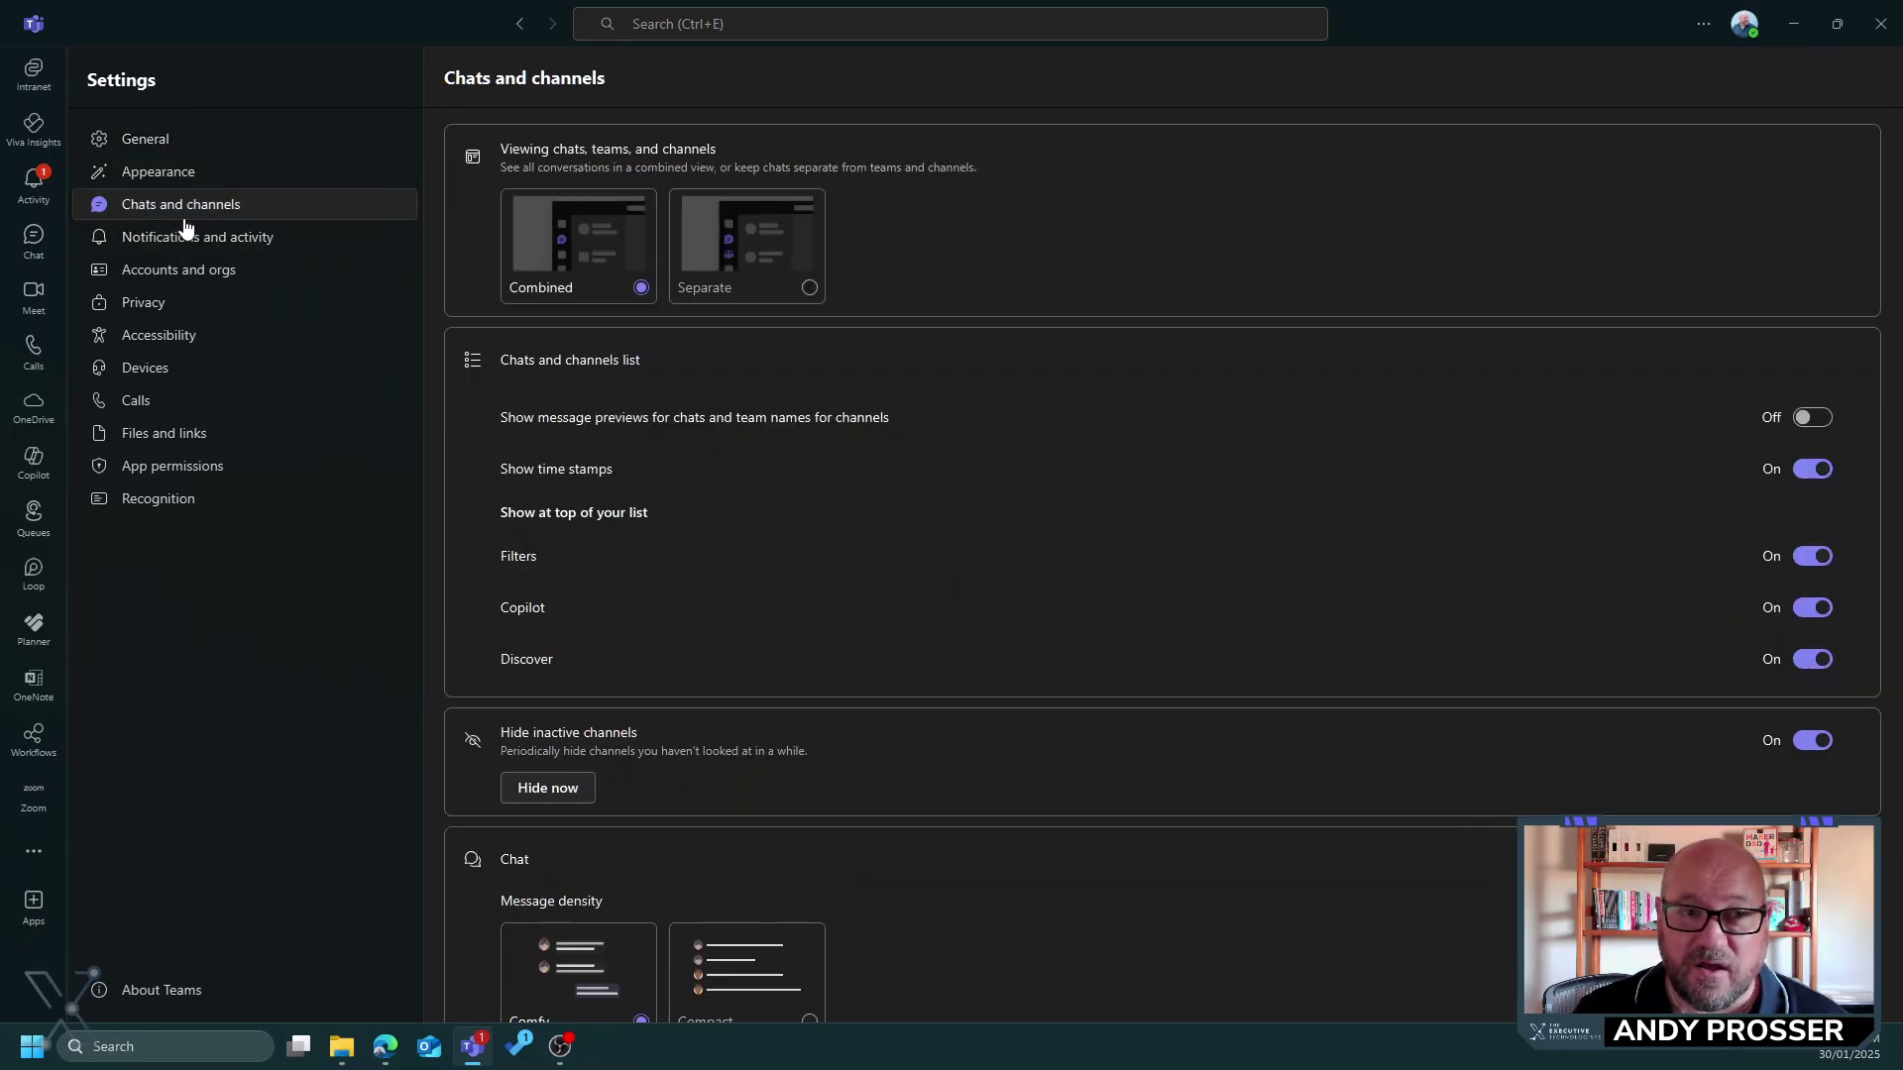
pyautogui.scroll(-2, 1288, 493)
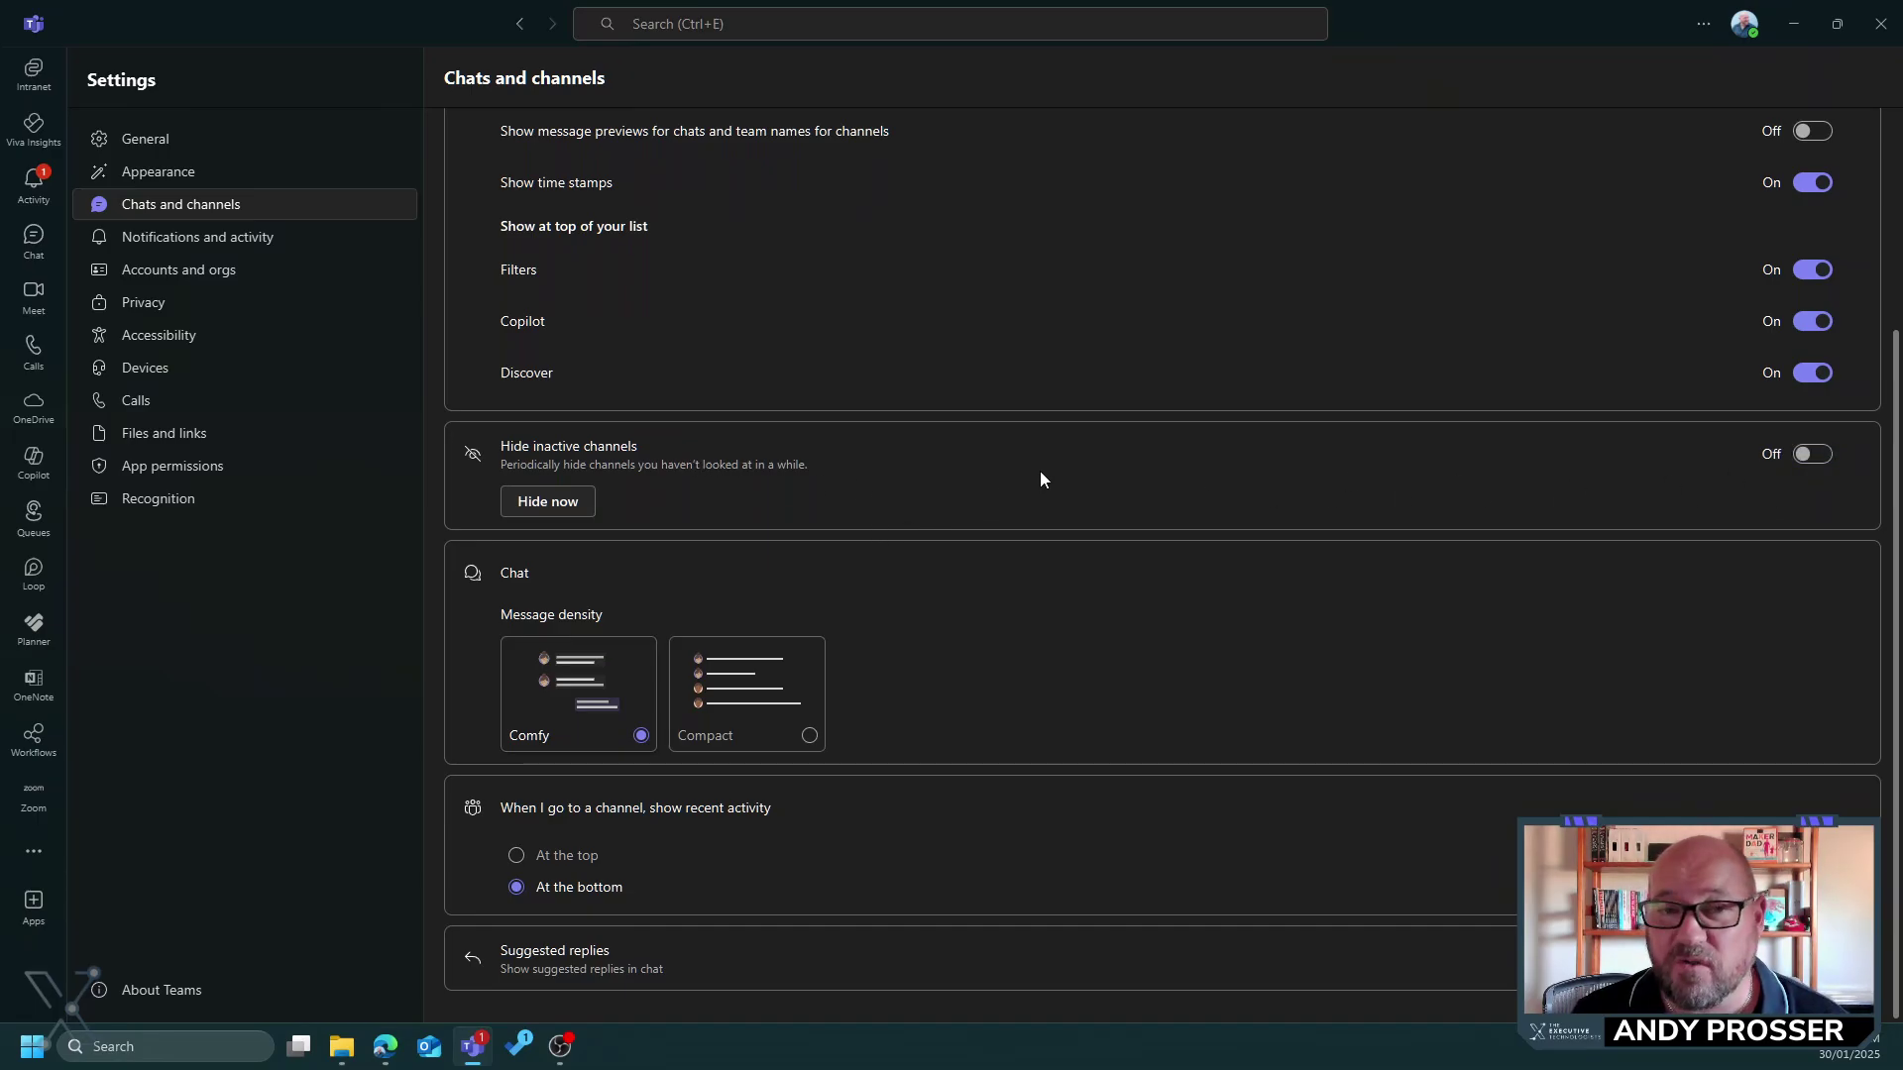
pyautogui.scroll(2, 1042, 476)
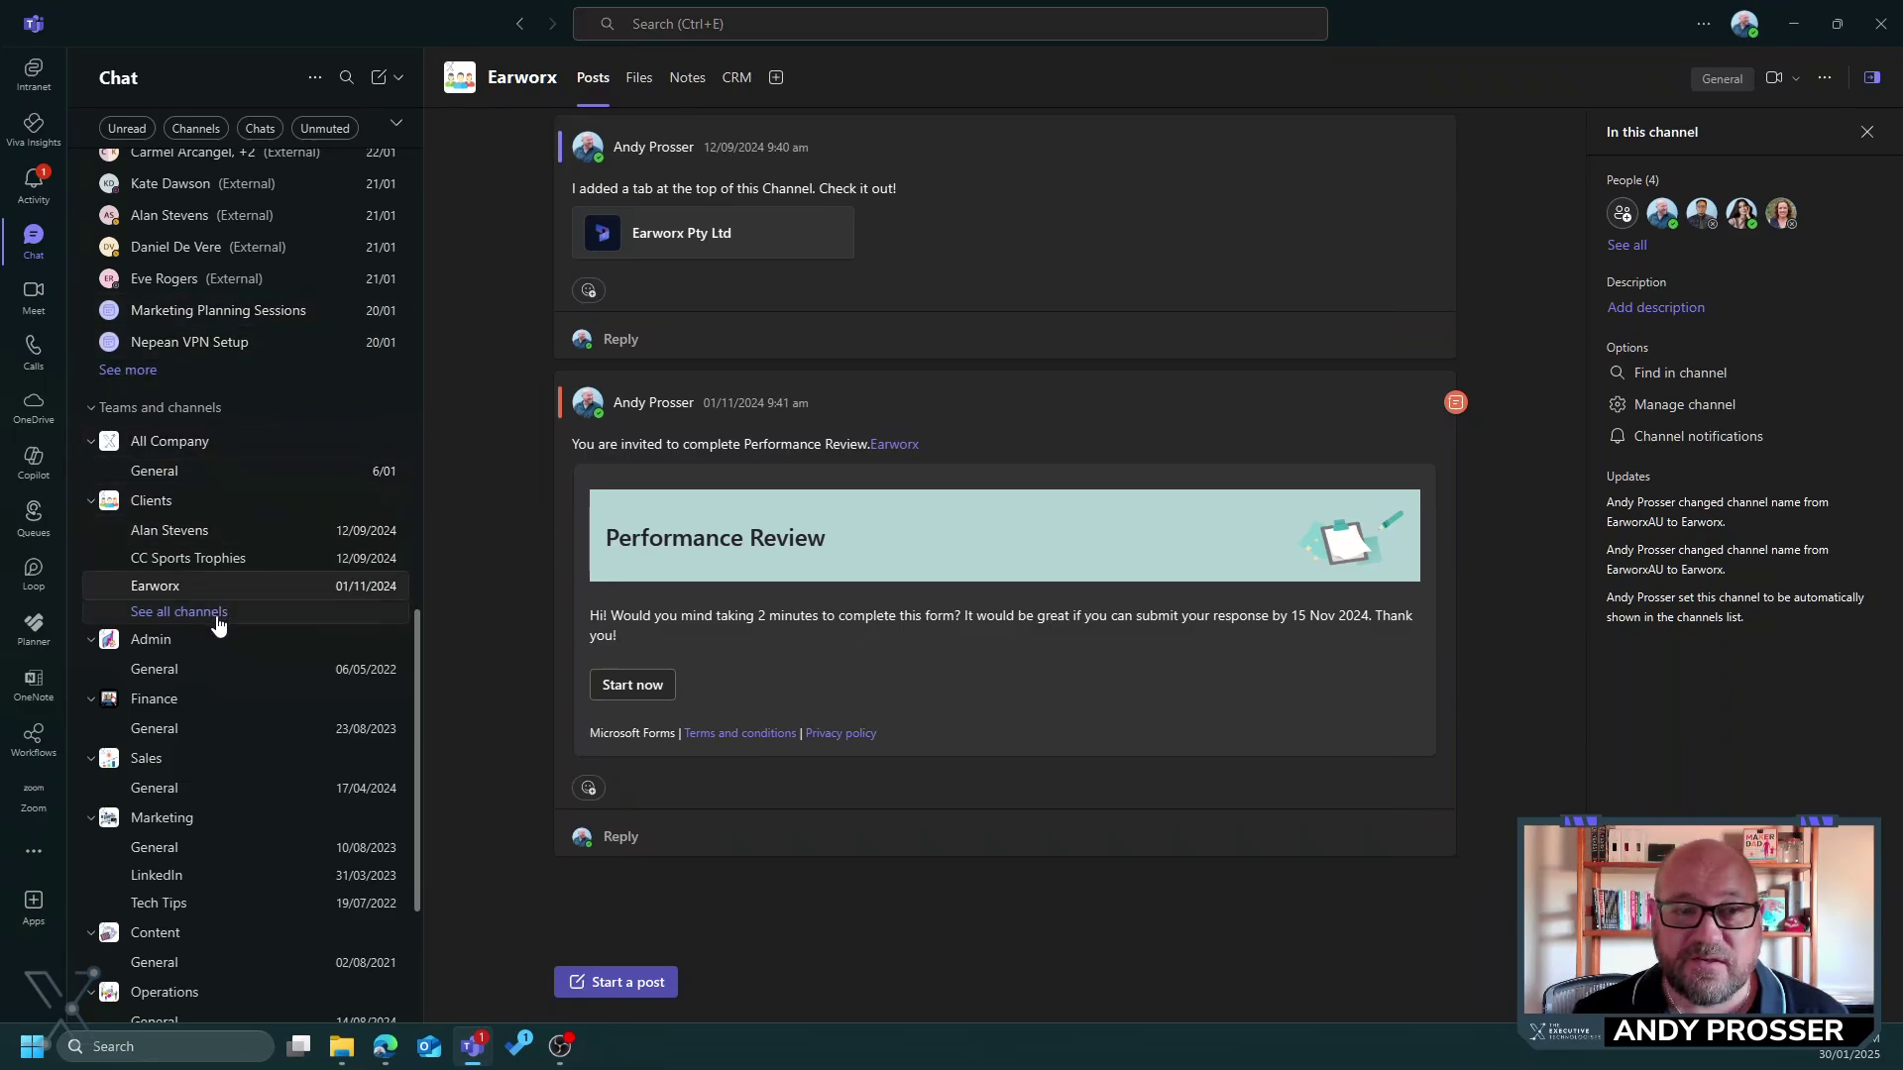
pyautogui.moveTo(239, 586)
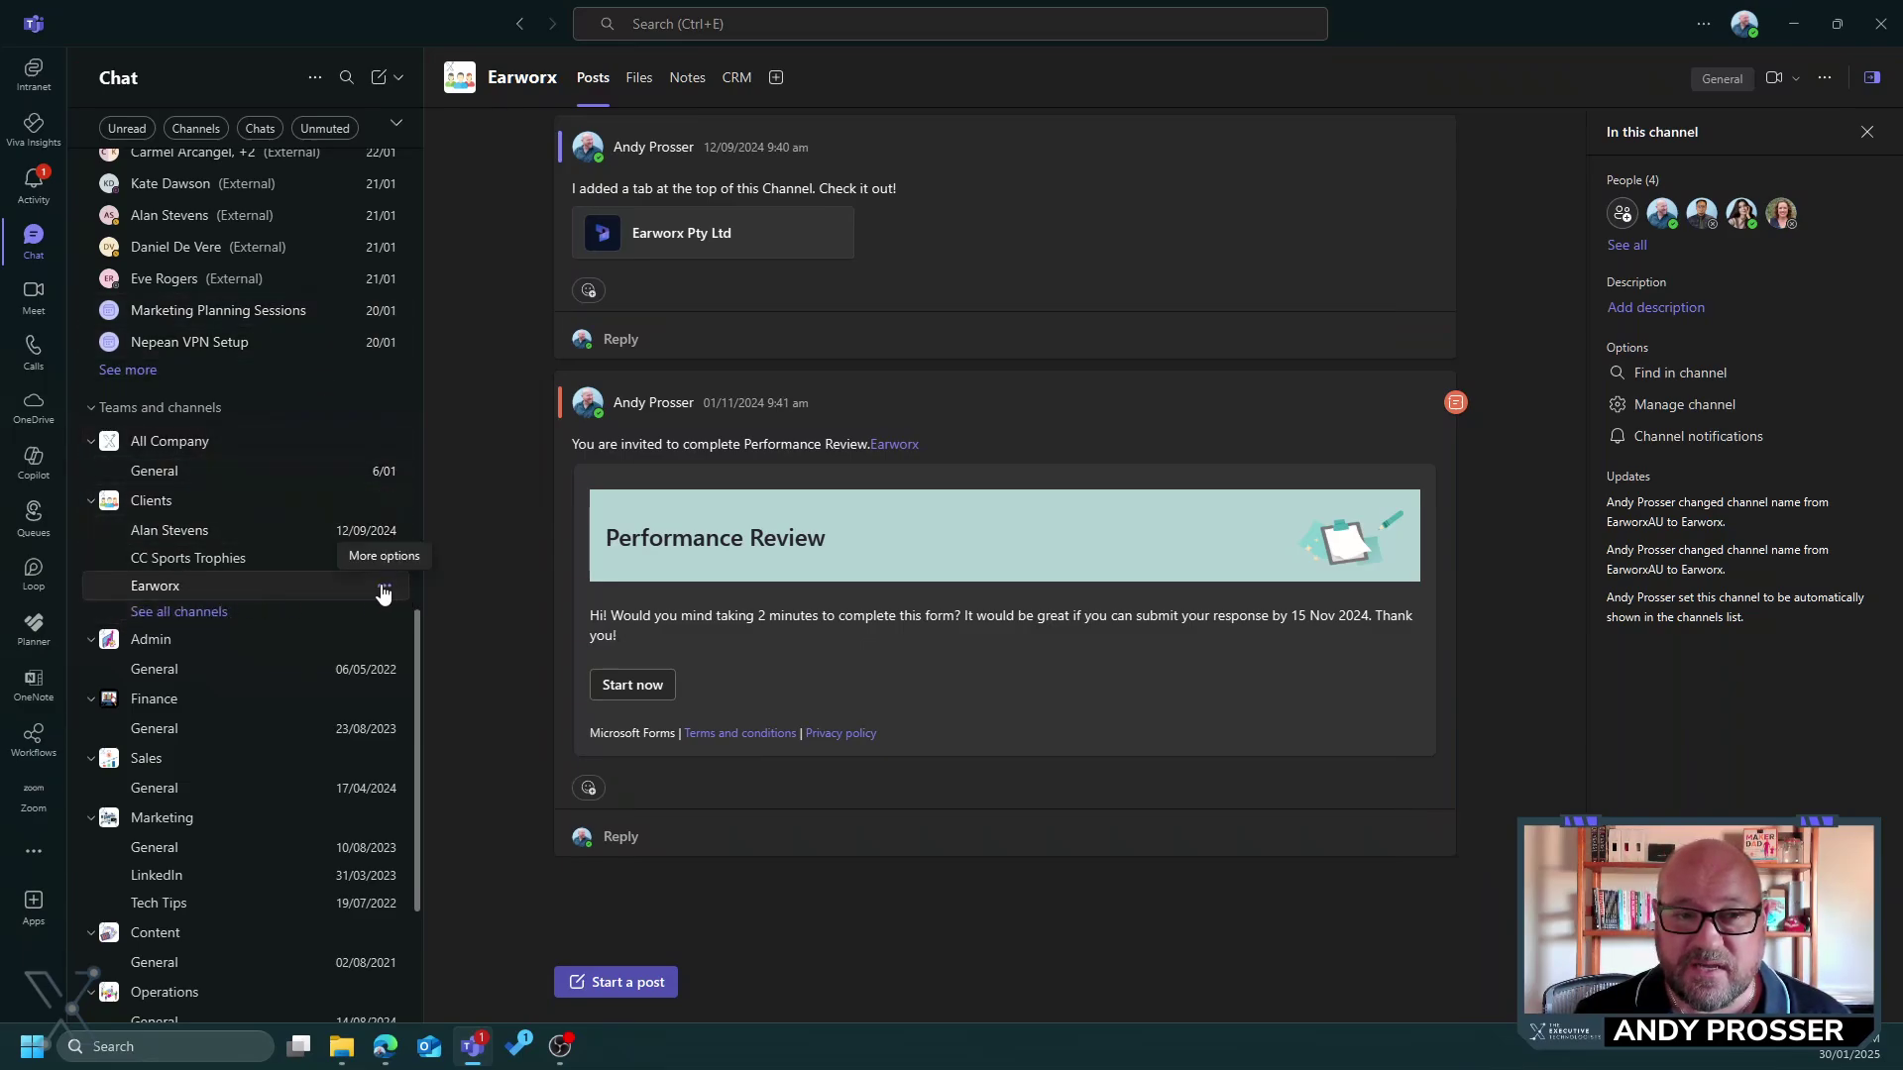
# Step: Move a contact's chat into Favourites and drag The X Team to the top
pyautogui.click(383, 589)
pyautogui.moveTo(435, 653)
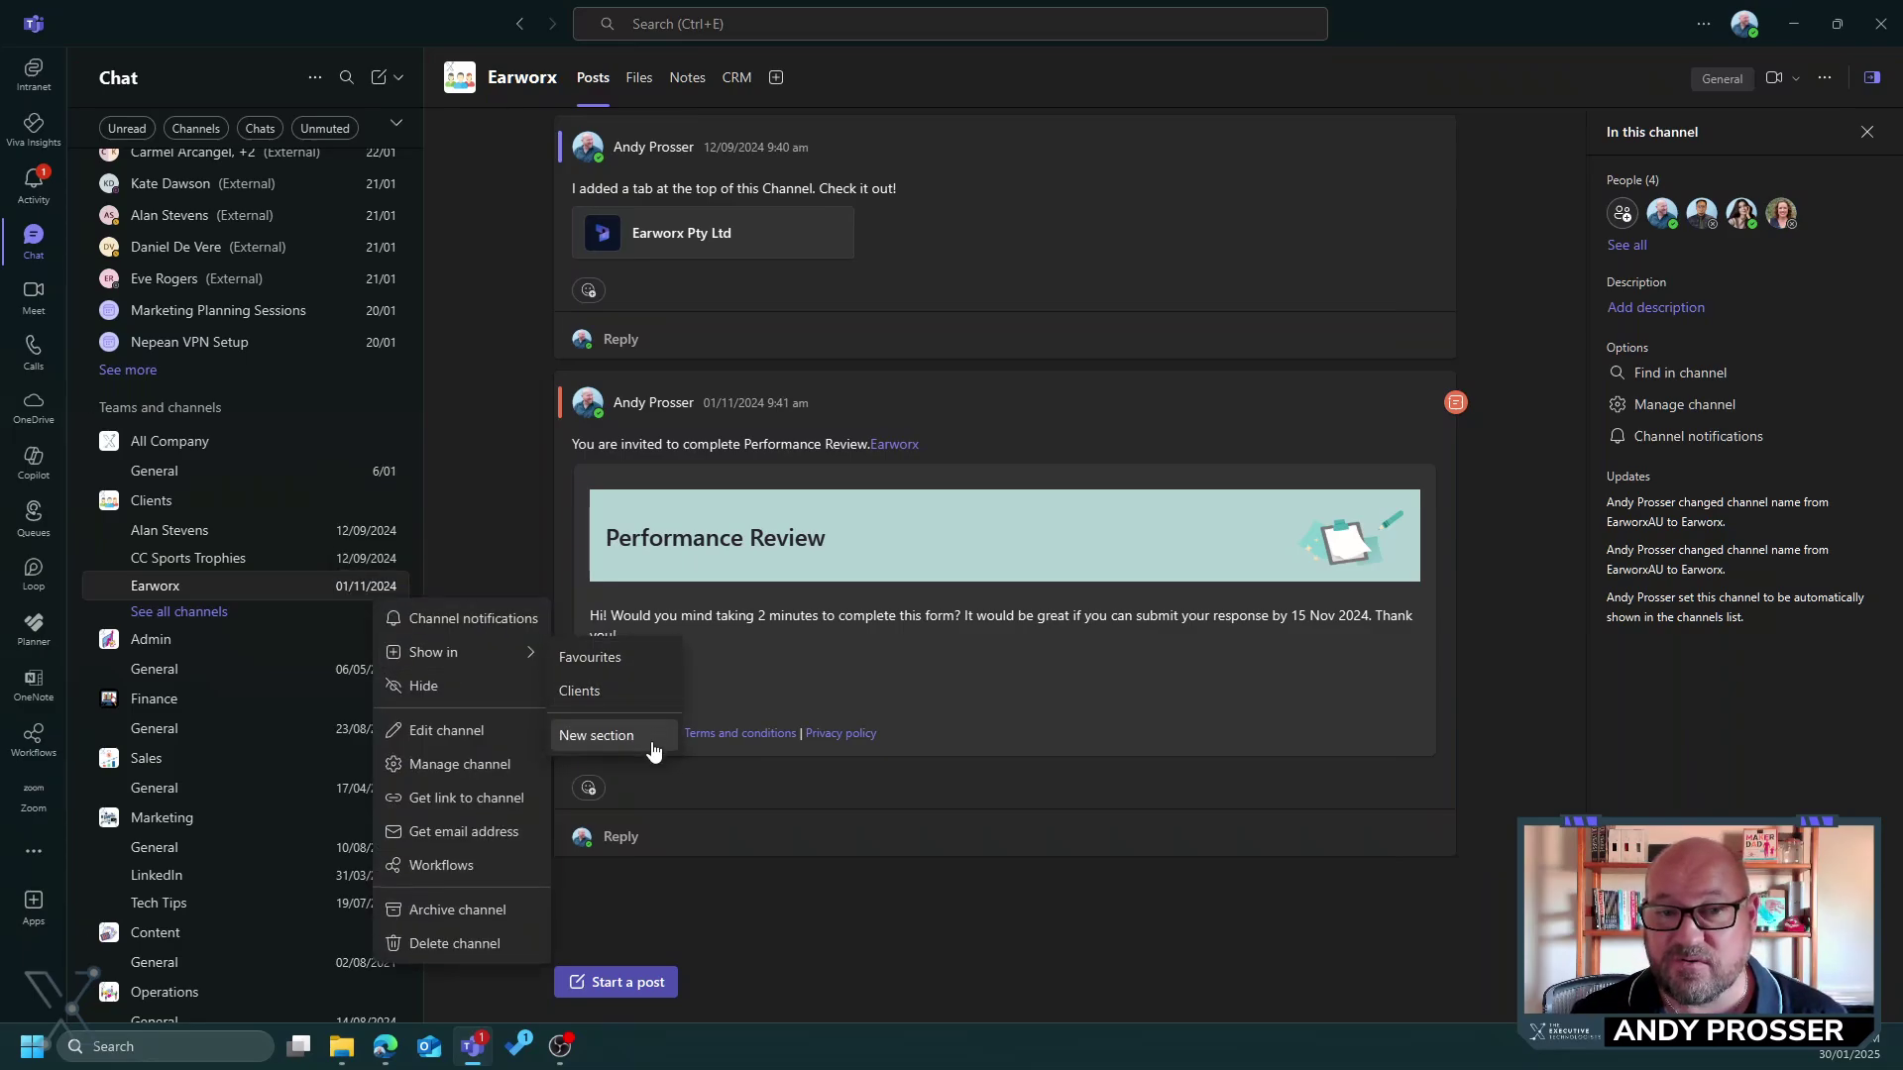
pyautogui.scroll(10, 322, 516)
pyautogui.scroll(5, 223, 446)
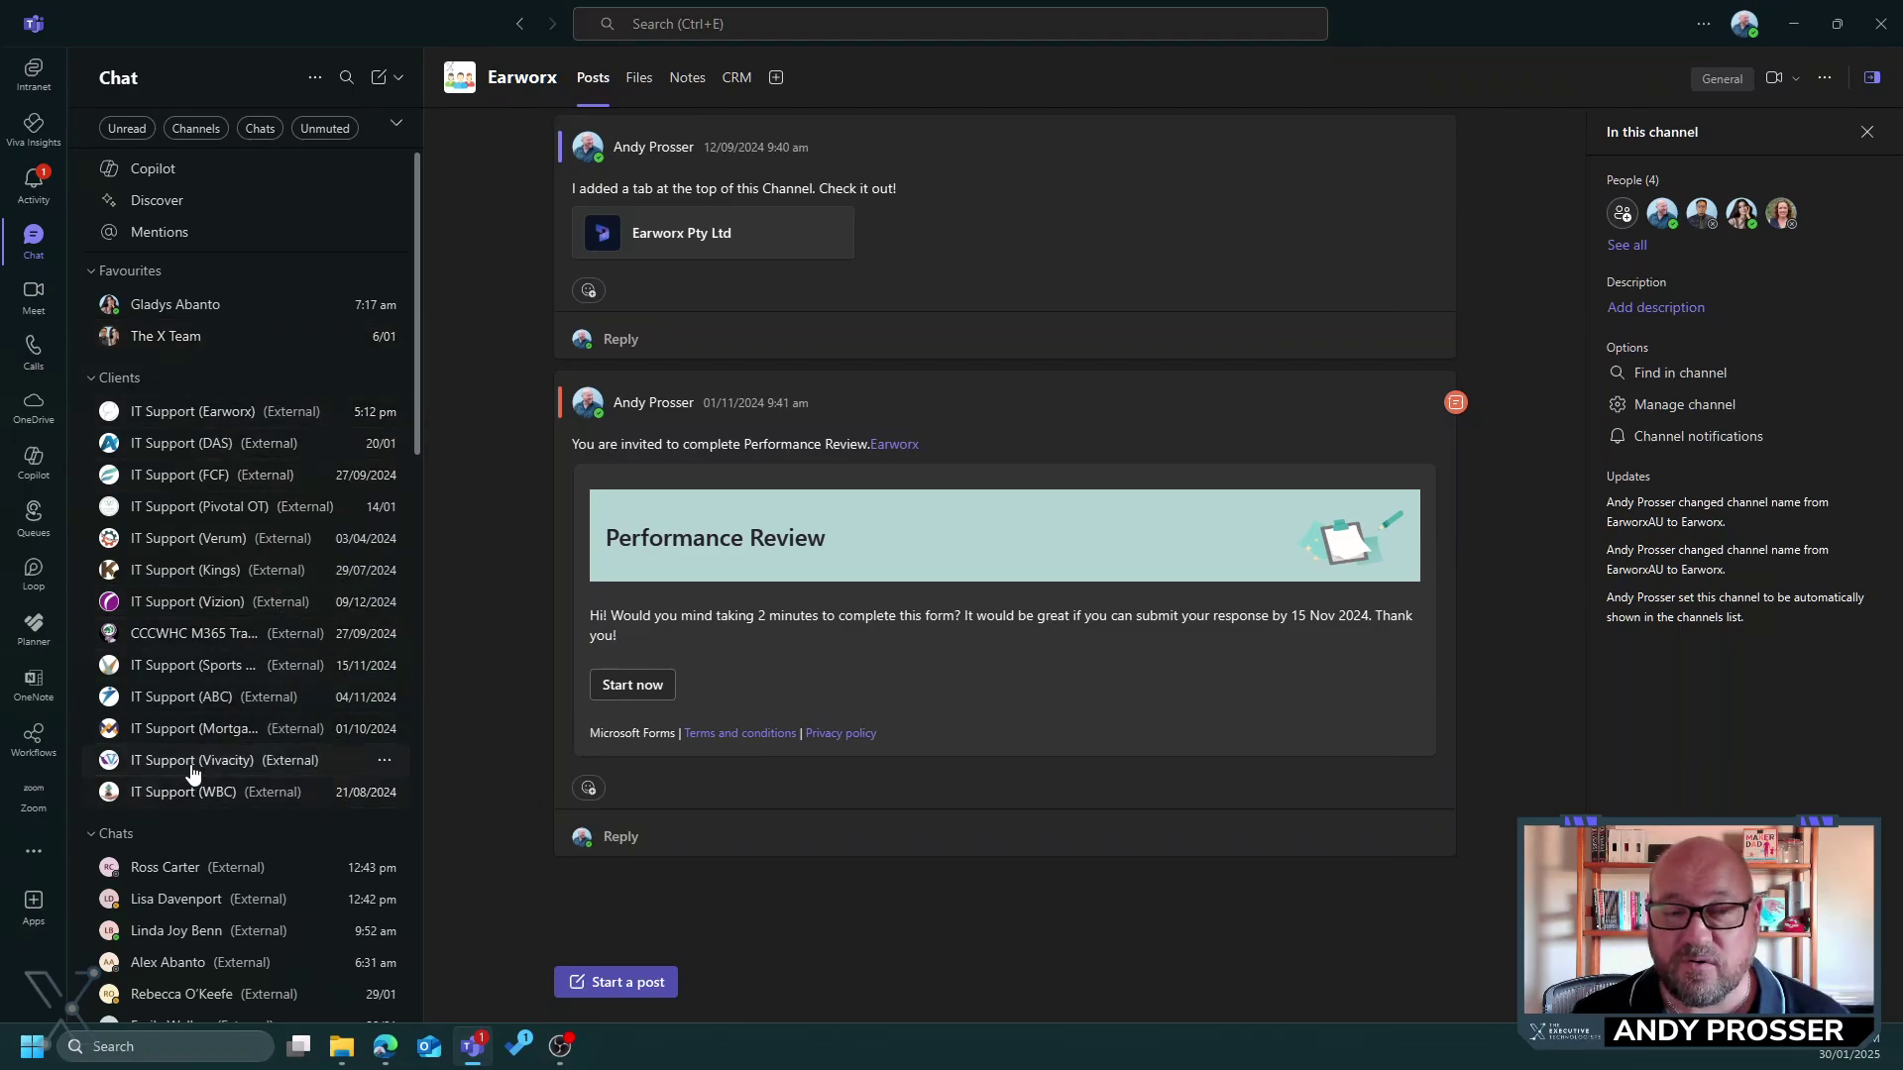
pyautogui.scroll(-3, 195, 804)
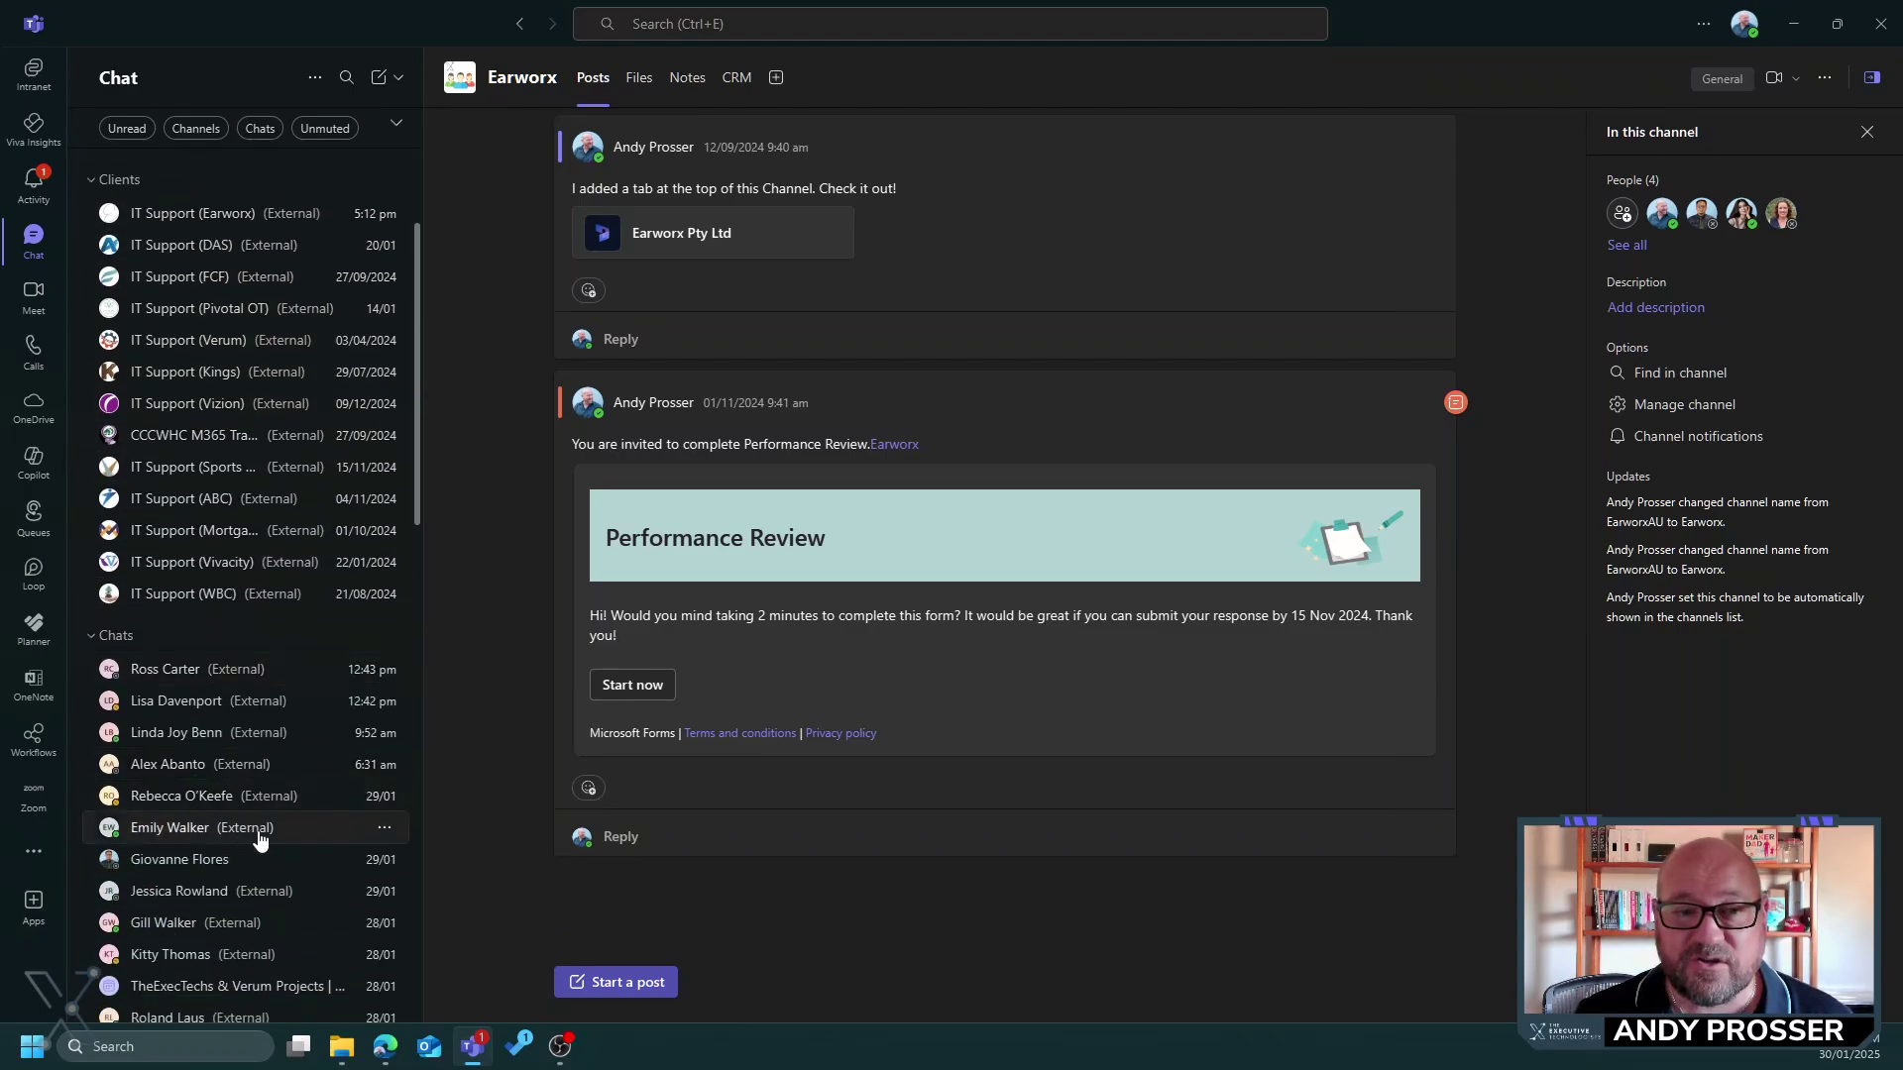
pyautogui.click(383, 861)
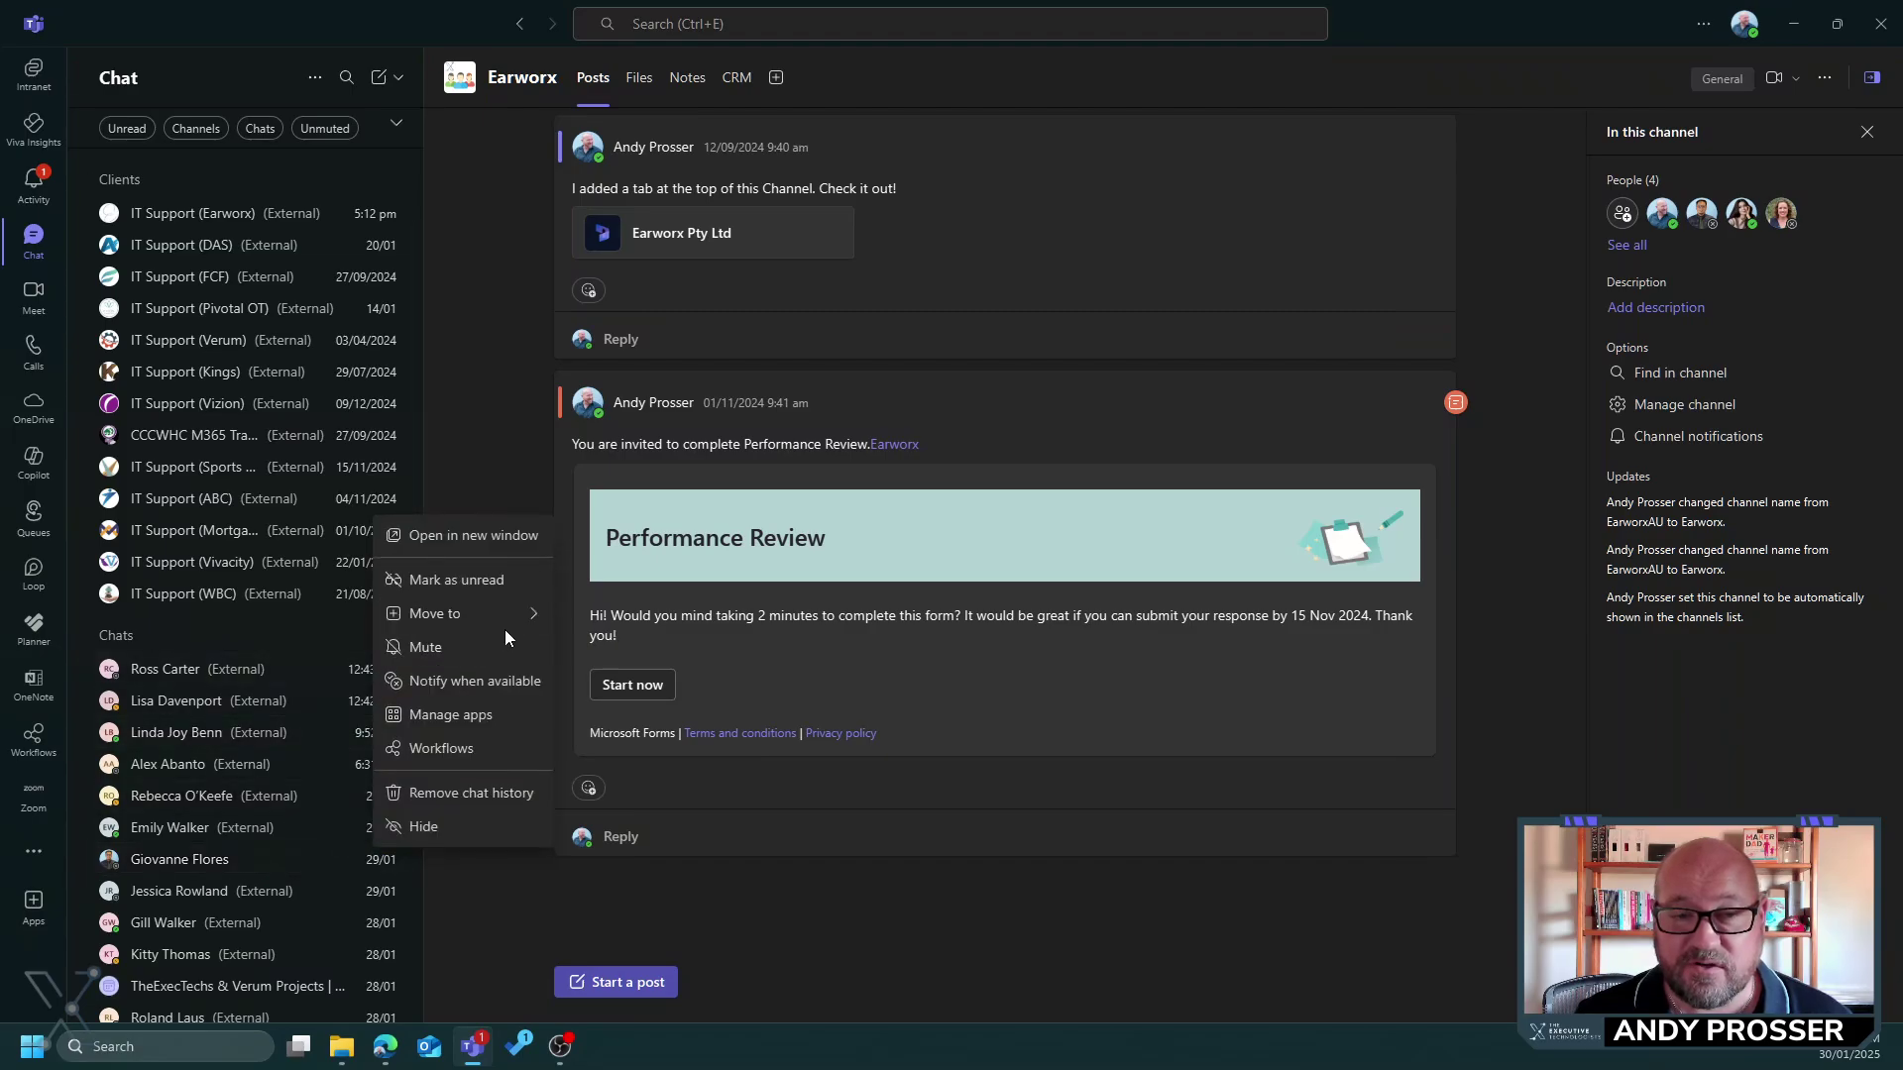
pyautogui.moveTo(446, 613)
pyautogui.click(659, 621)
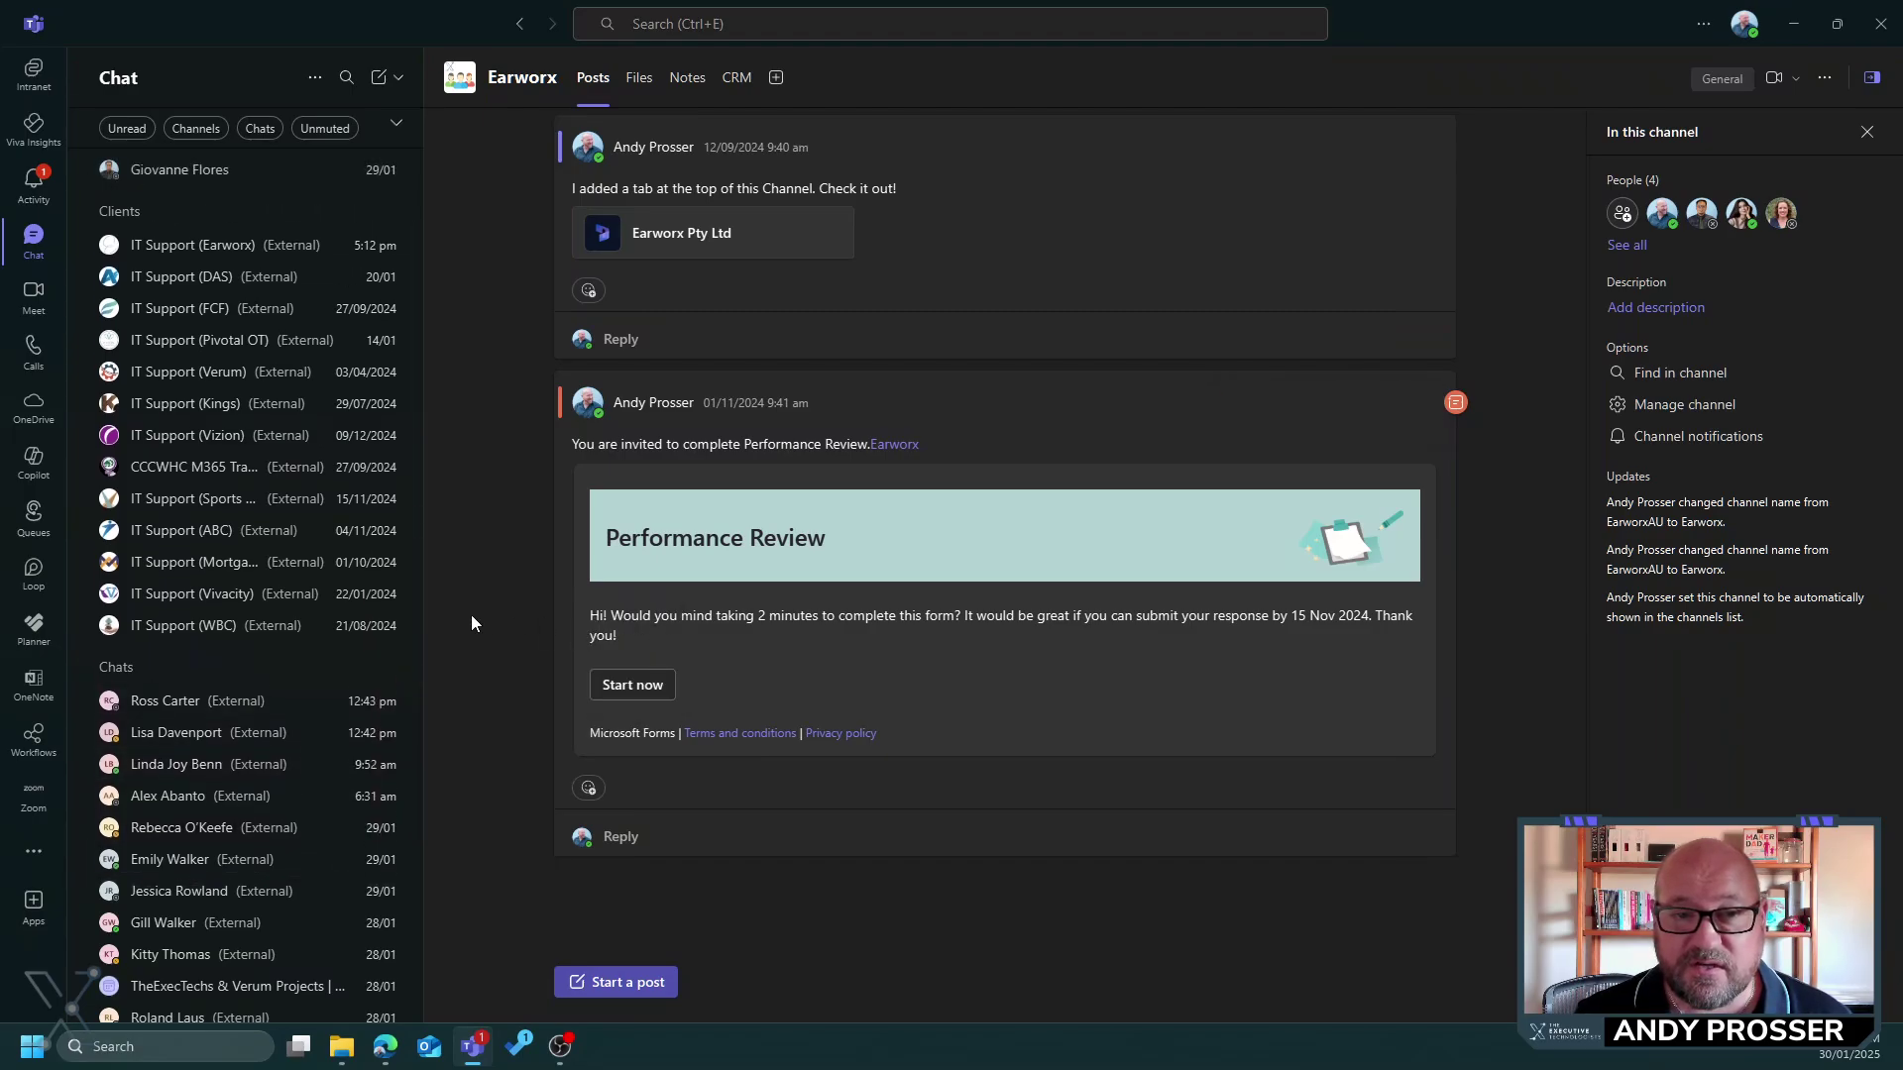
pyautogui.scroll(2, 362, 616)
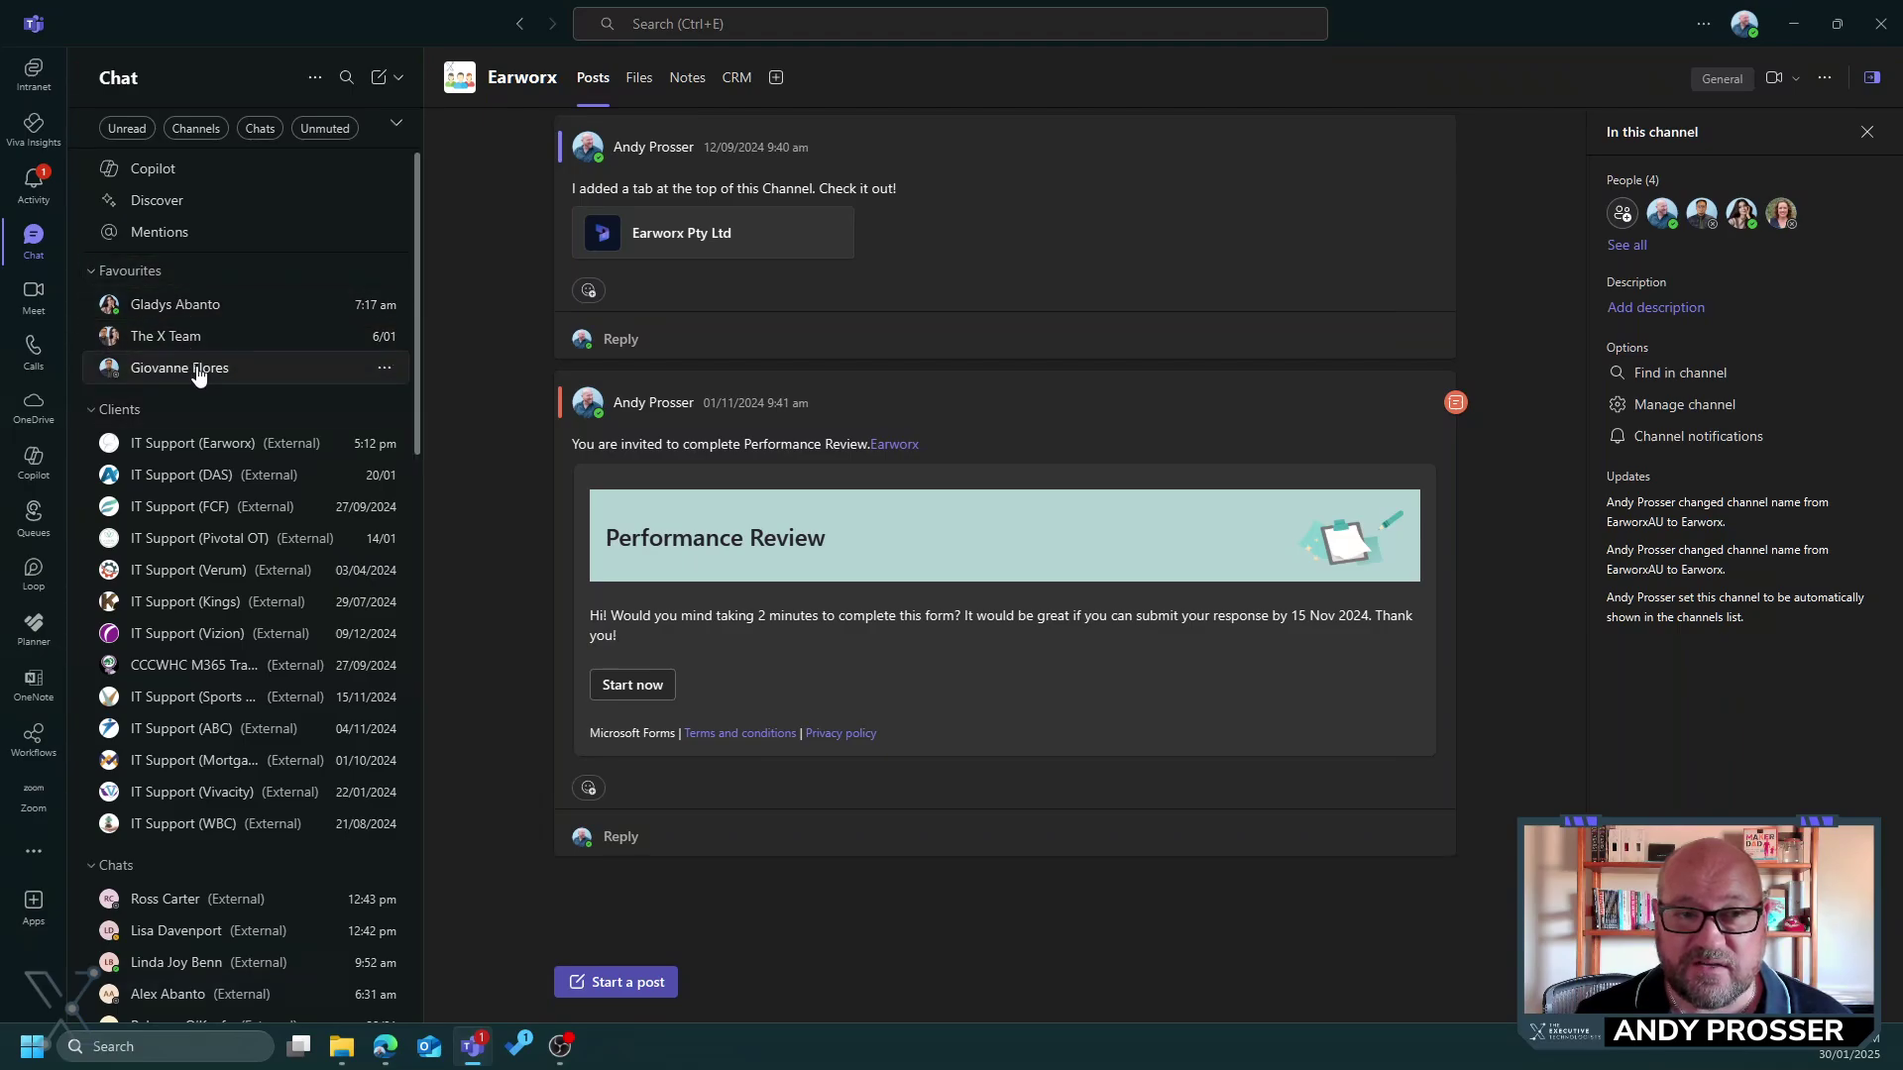
pyautogui.moveTo(185, 346); pyautogui.dragTo(185, 299)
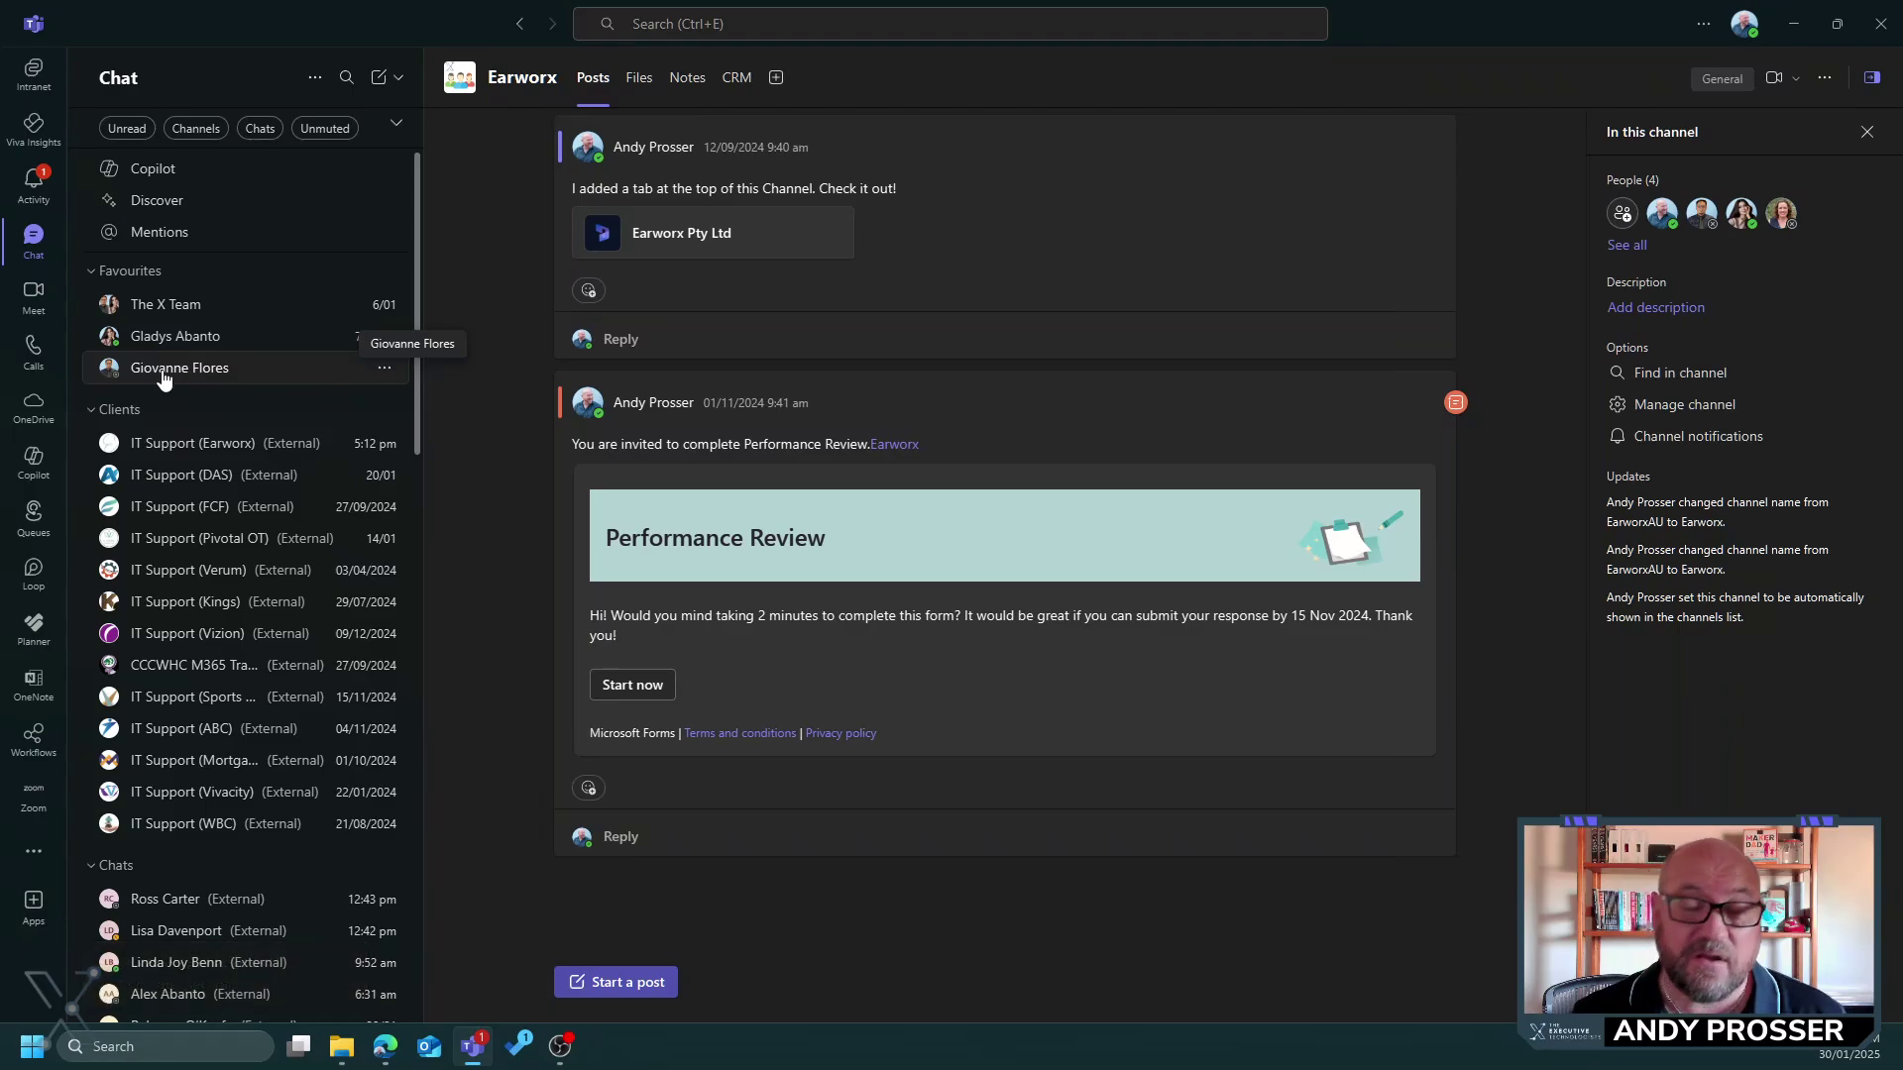
pyautogui.scroll(-5, 164, 382)
pyautogui.scroll(-5, 239, 595)
pyautogui.scroll(-5, 276, 687)
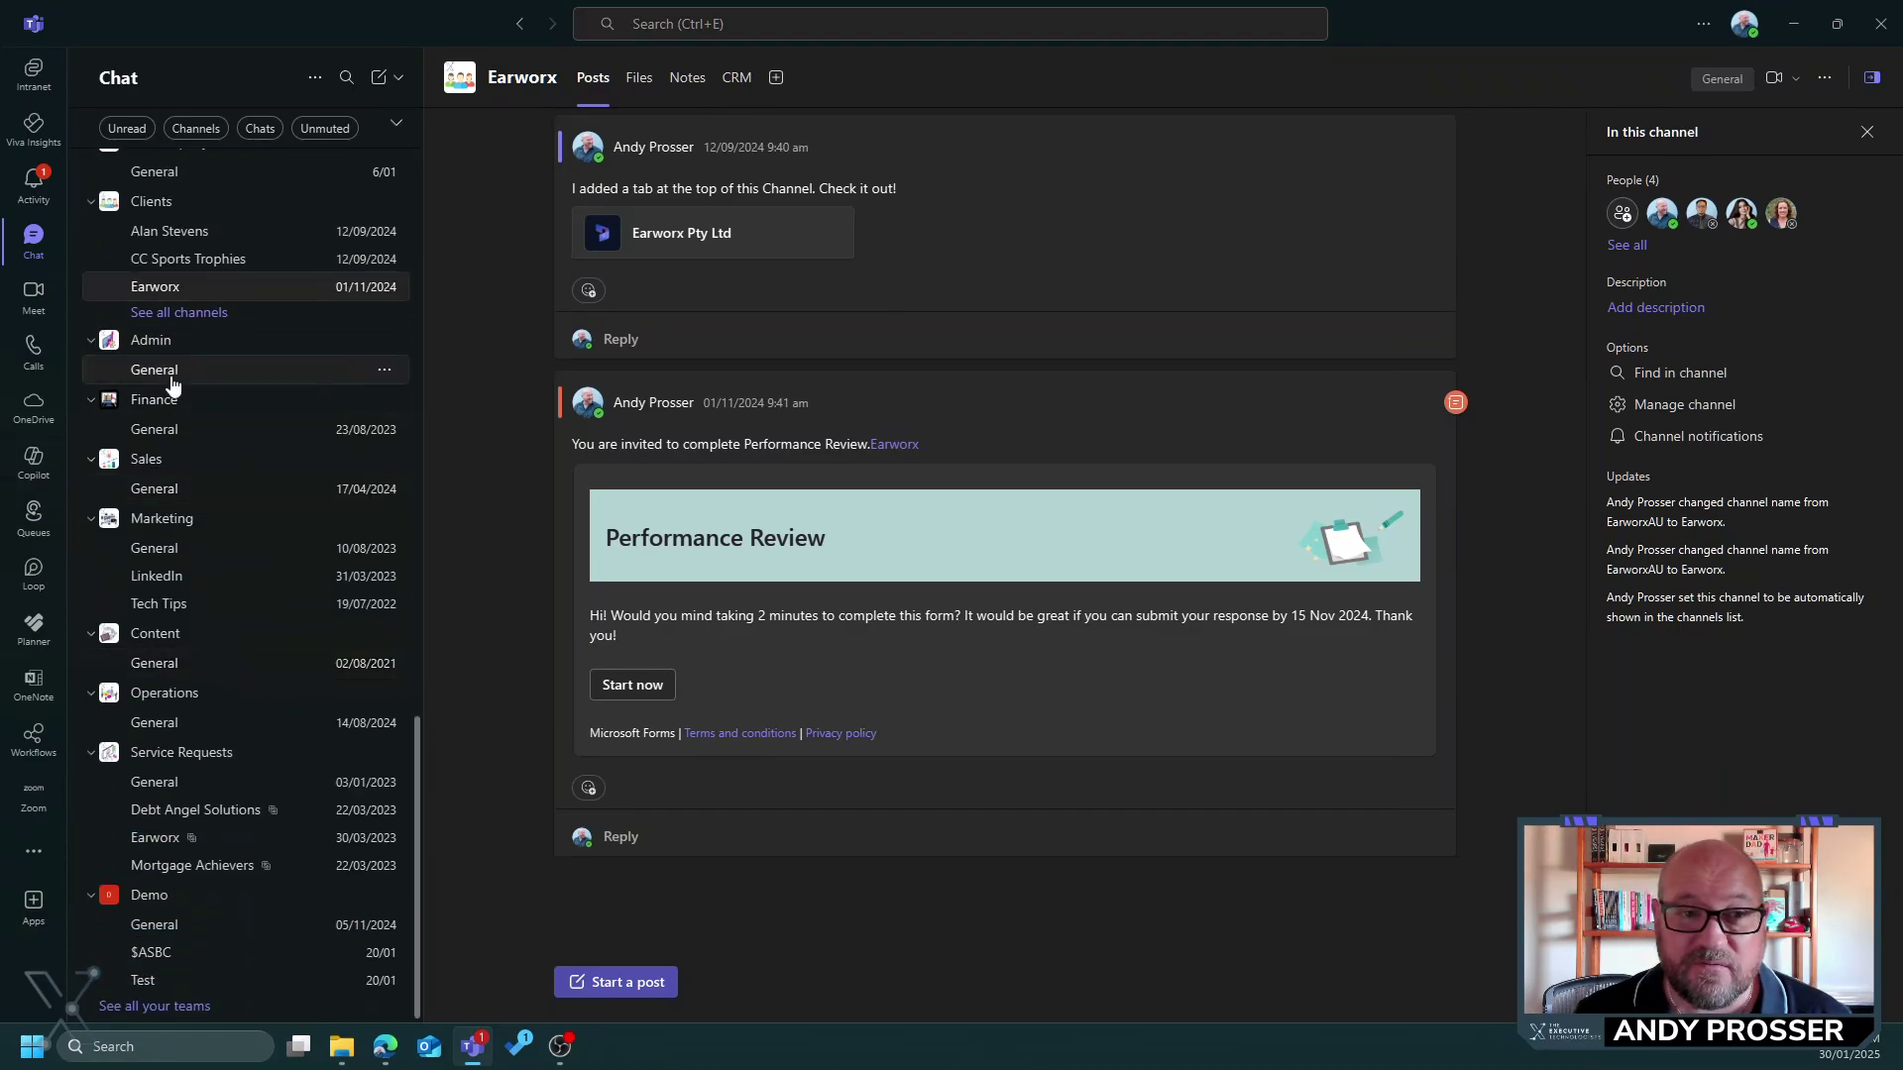
# Step: Set the Earworx channel to show in Chats, then open it from the chat list
pyautogui.click(386, 288)
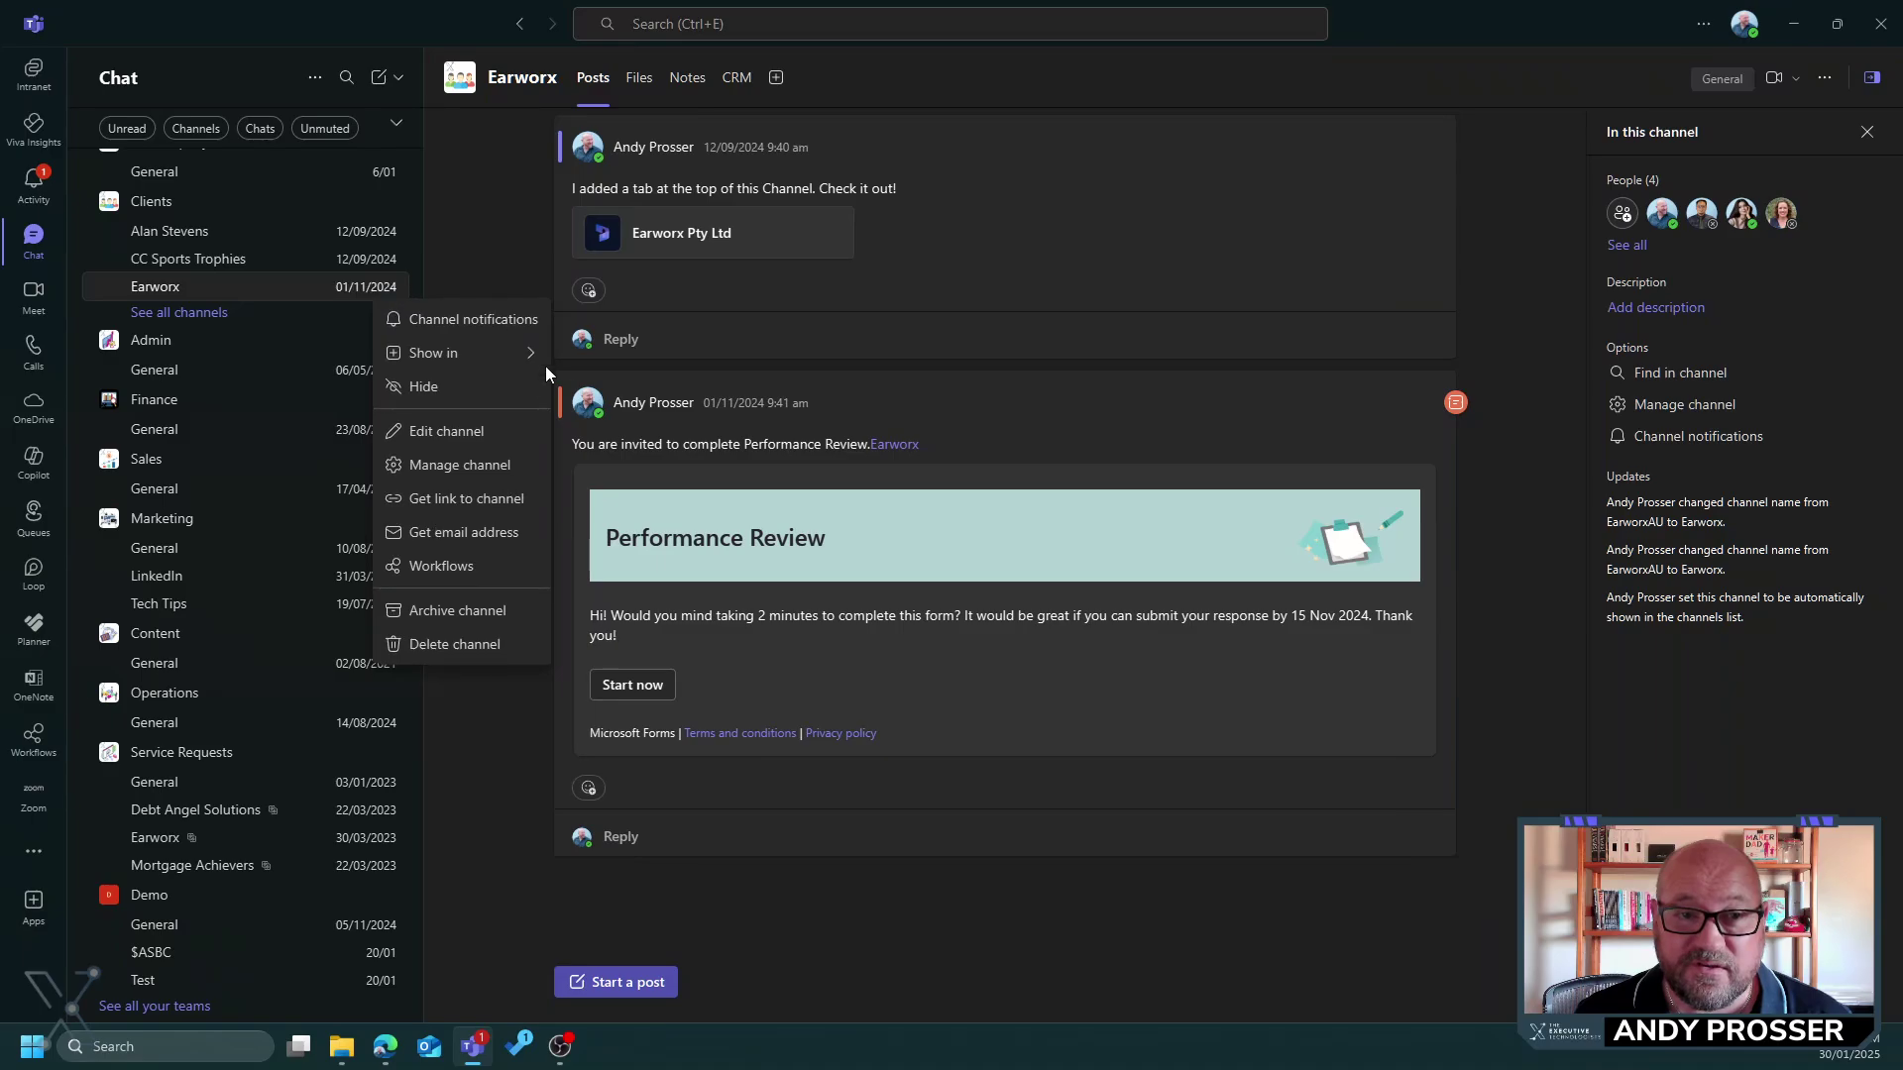
pyautogui.click(596, 414)
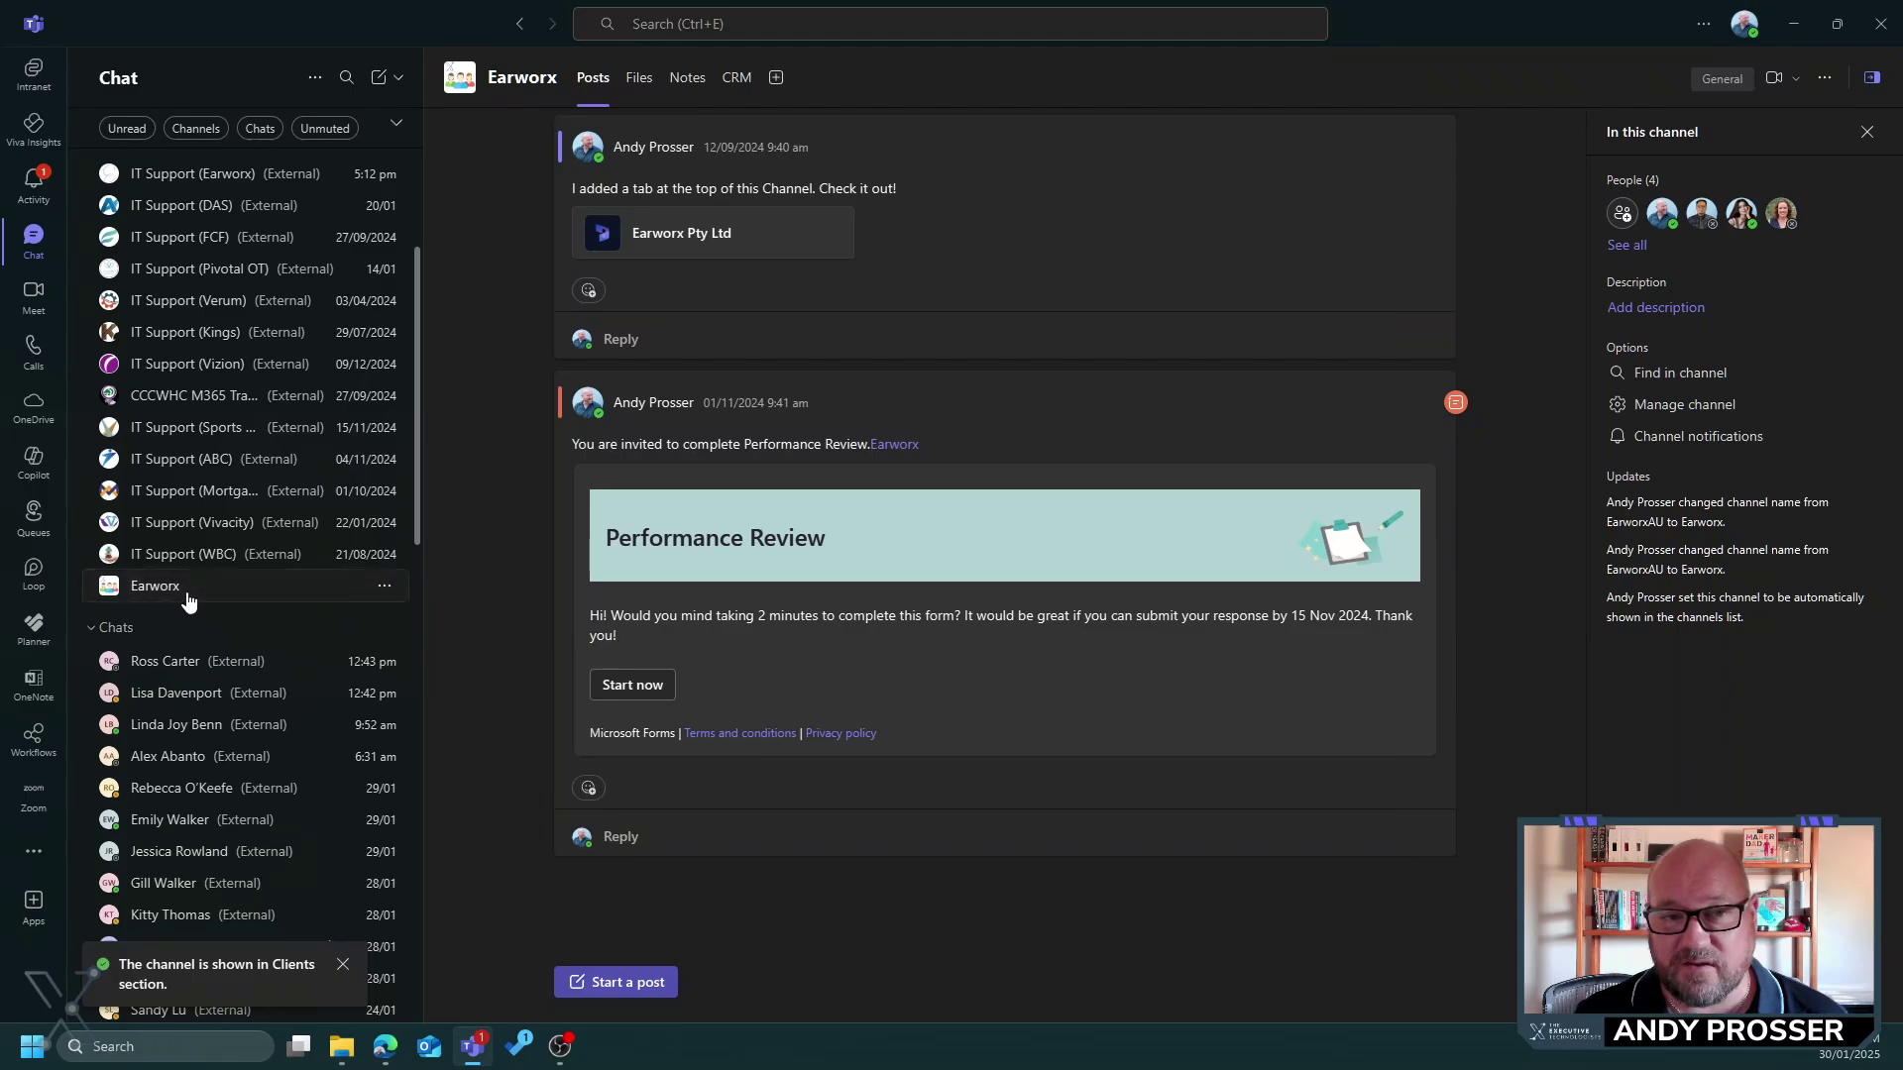
pyautogui.click(187, 599)
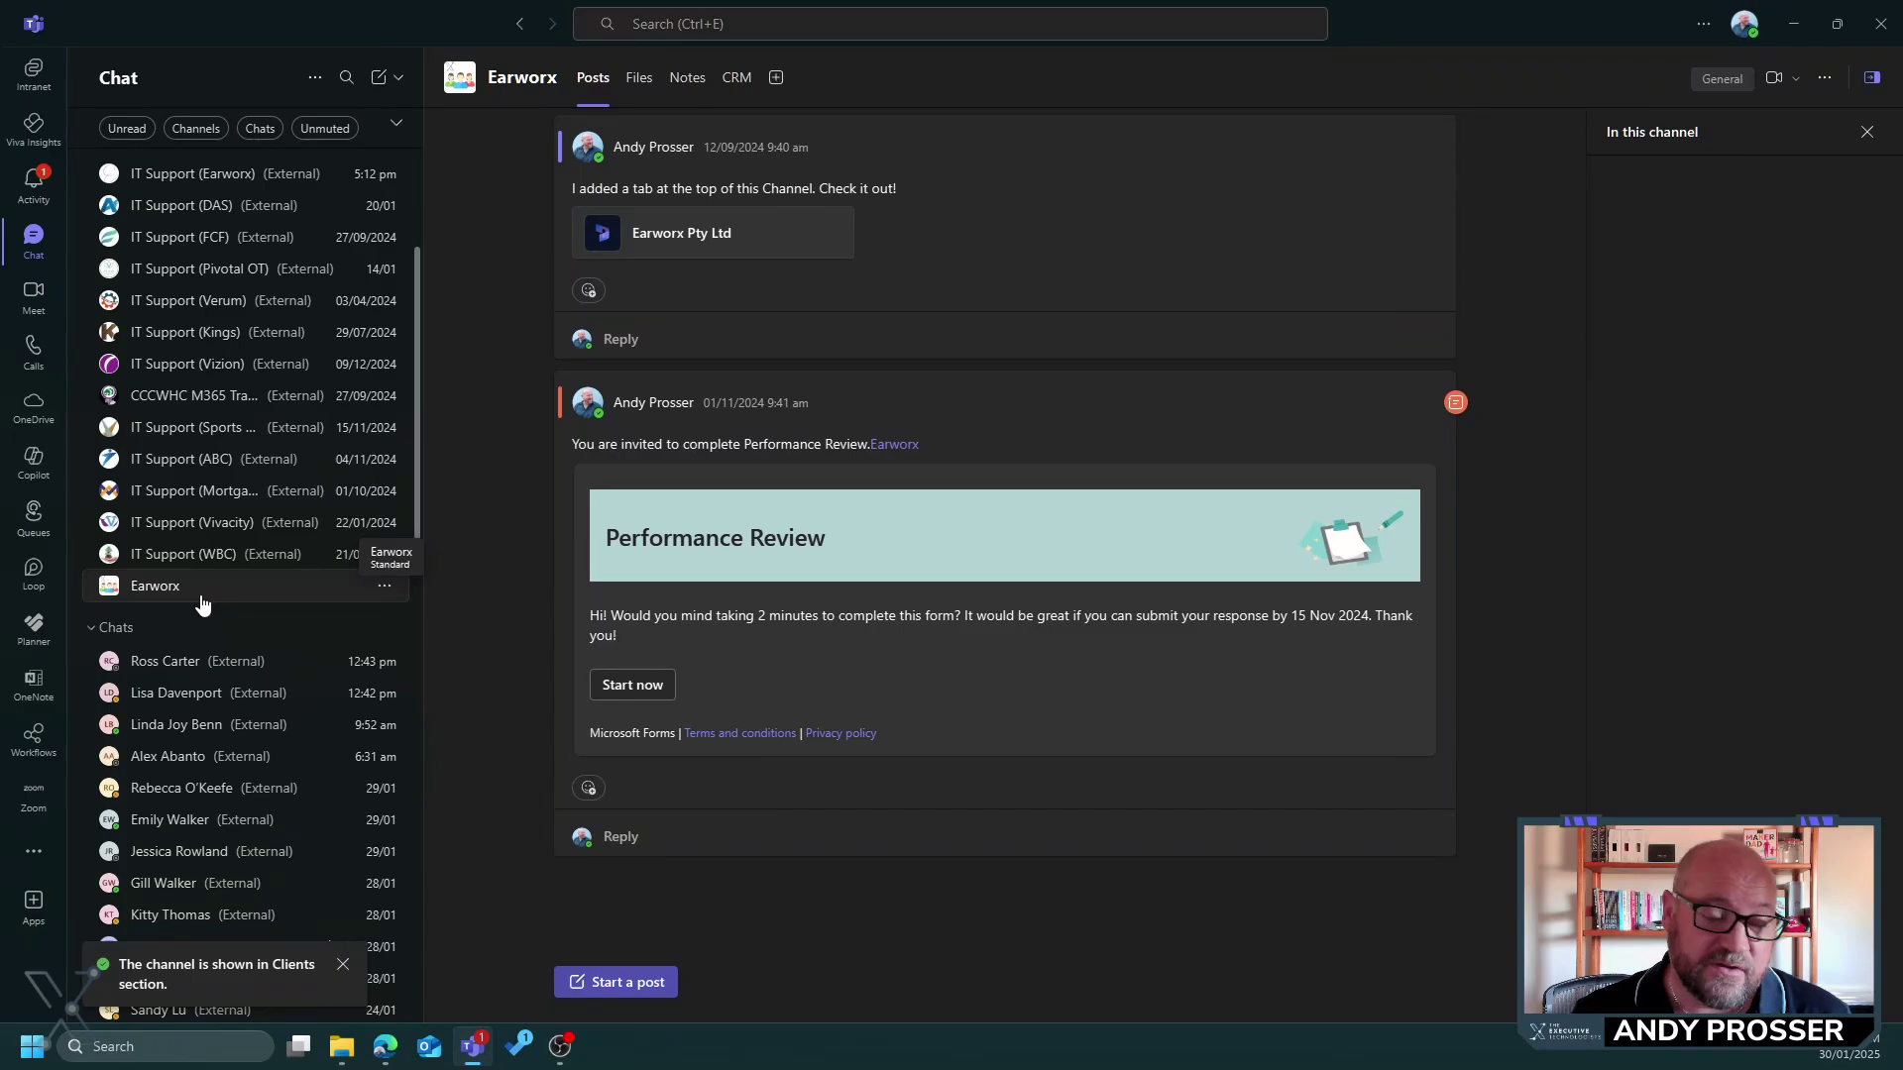
pyautogui.scroll(-5, 200, 602)
pyautogui.scroll(-5, 201, 602)
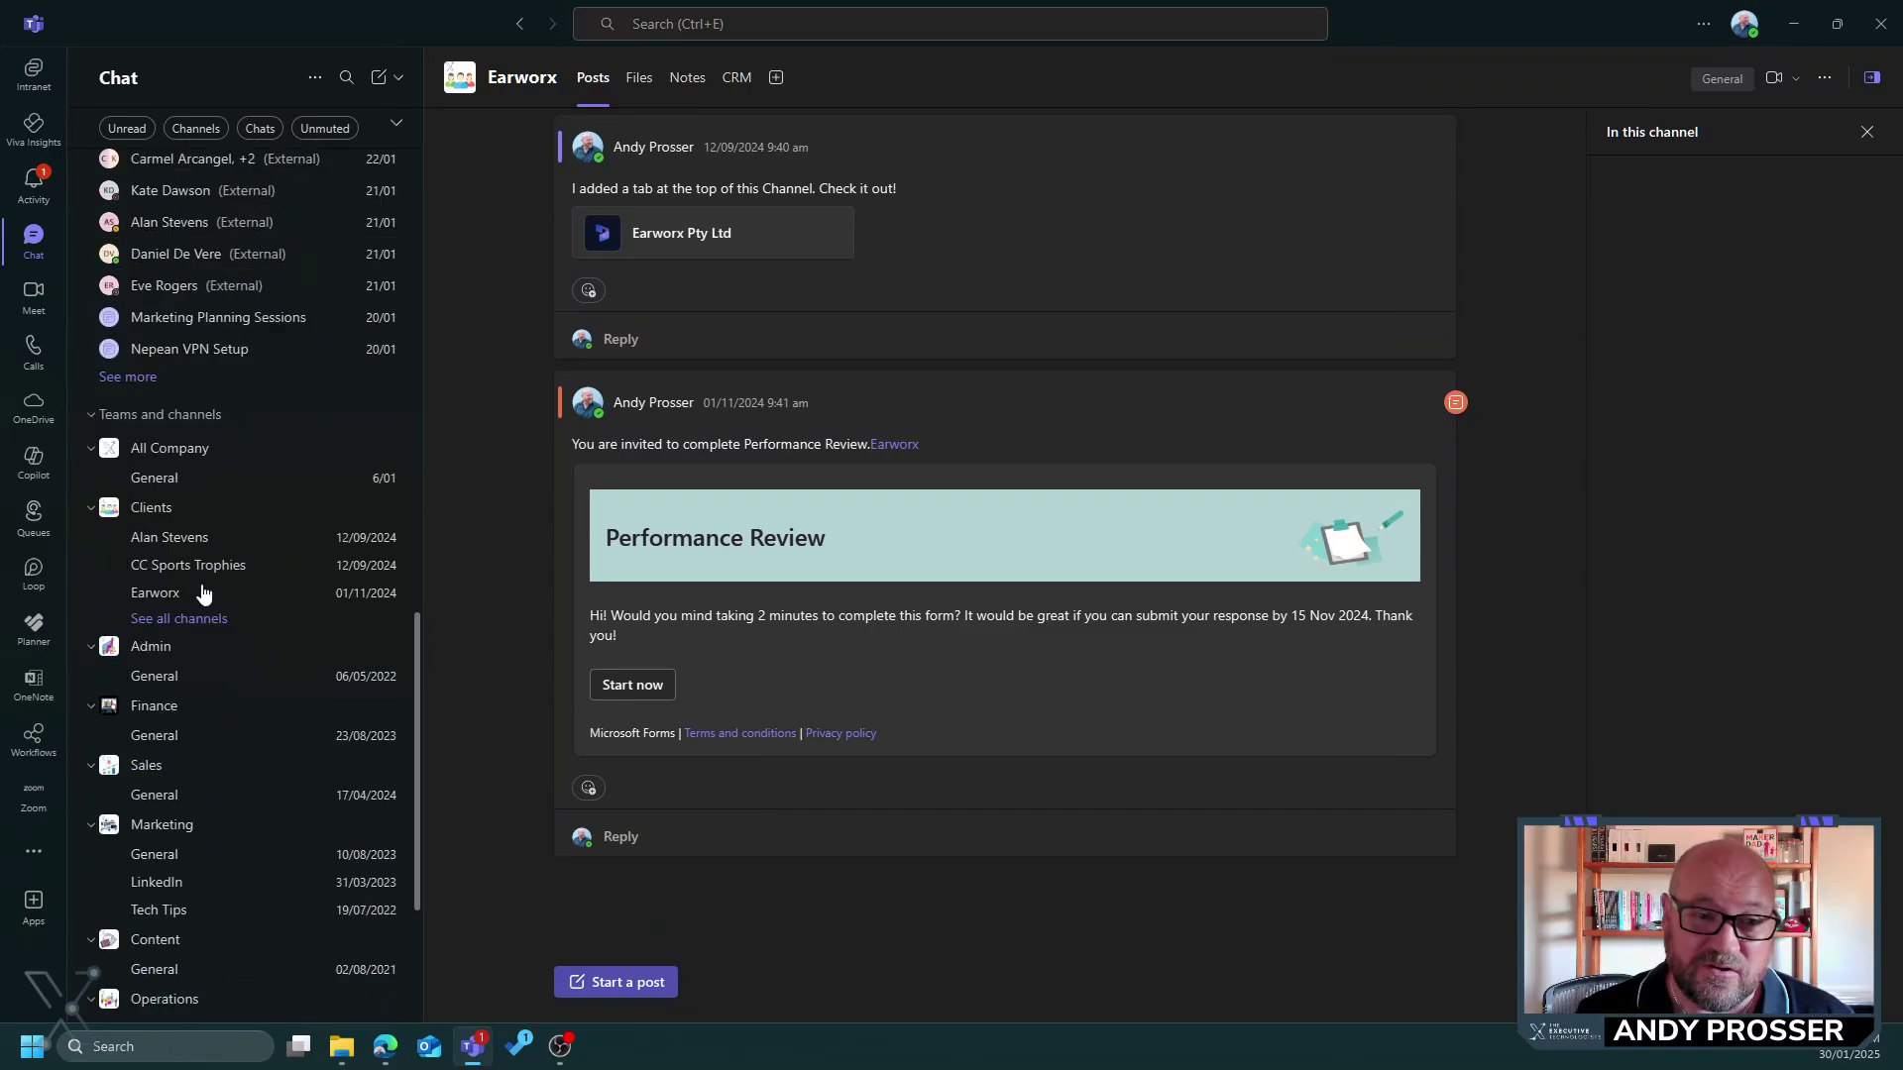
pyautogui.scroll(-3, 164, 389)
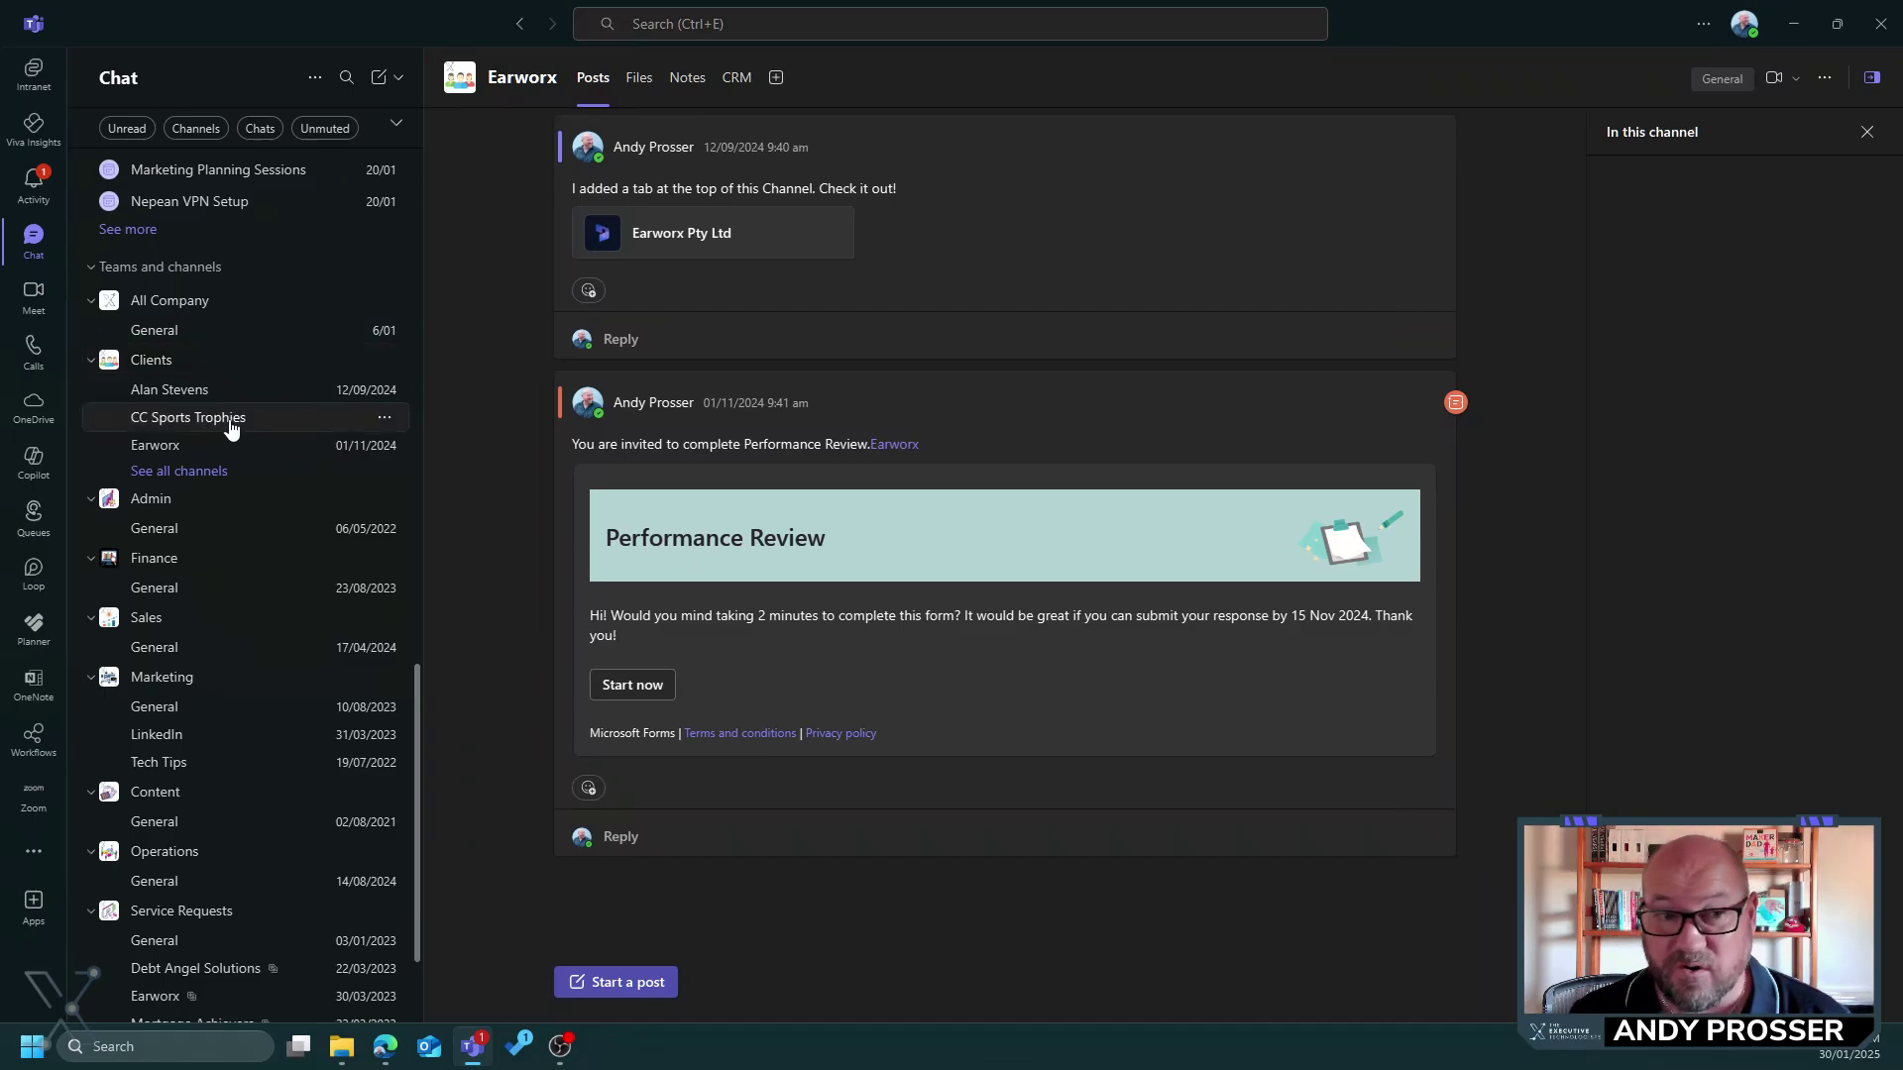
# Step: Show A1 Doors, ABC, CCCWHC, Collaborate Financial, Custodian Backoffice, Debt Angels and ET Australia
pyautogui.click(197, 471)
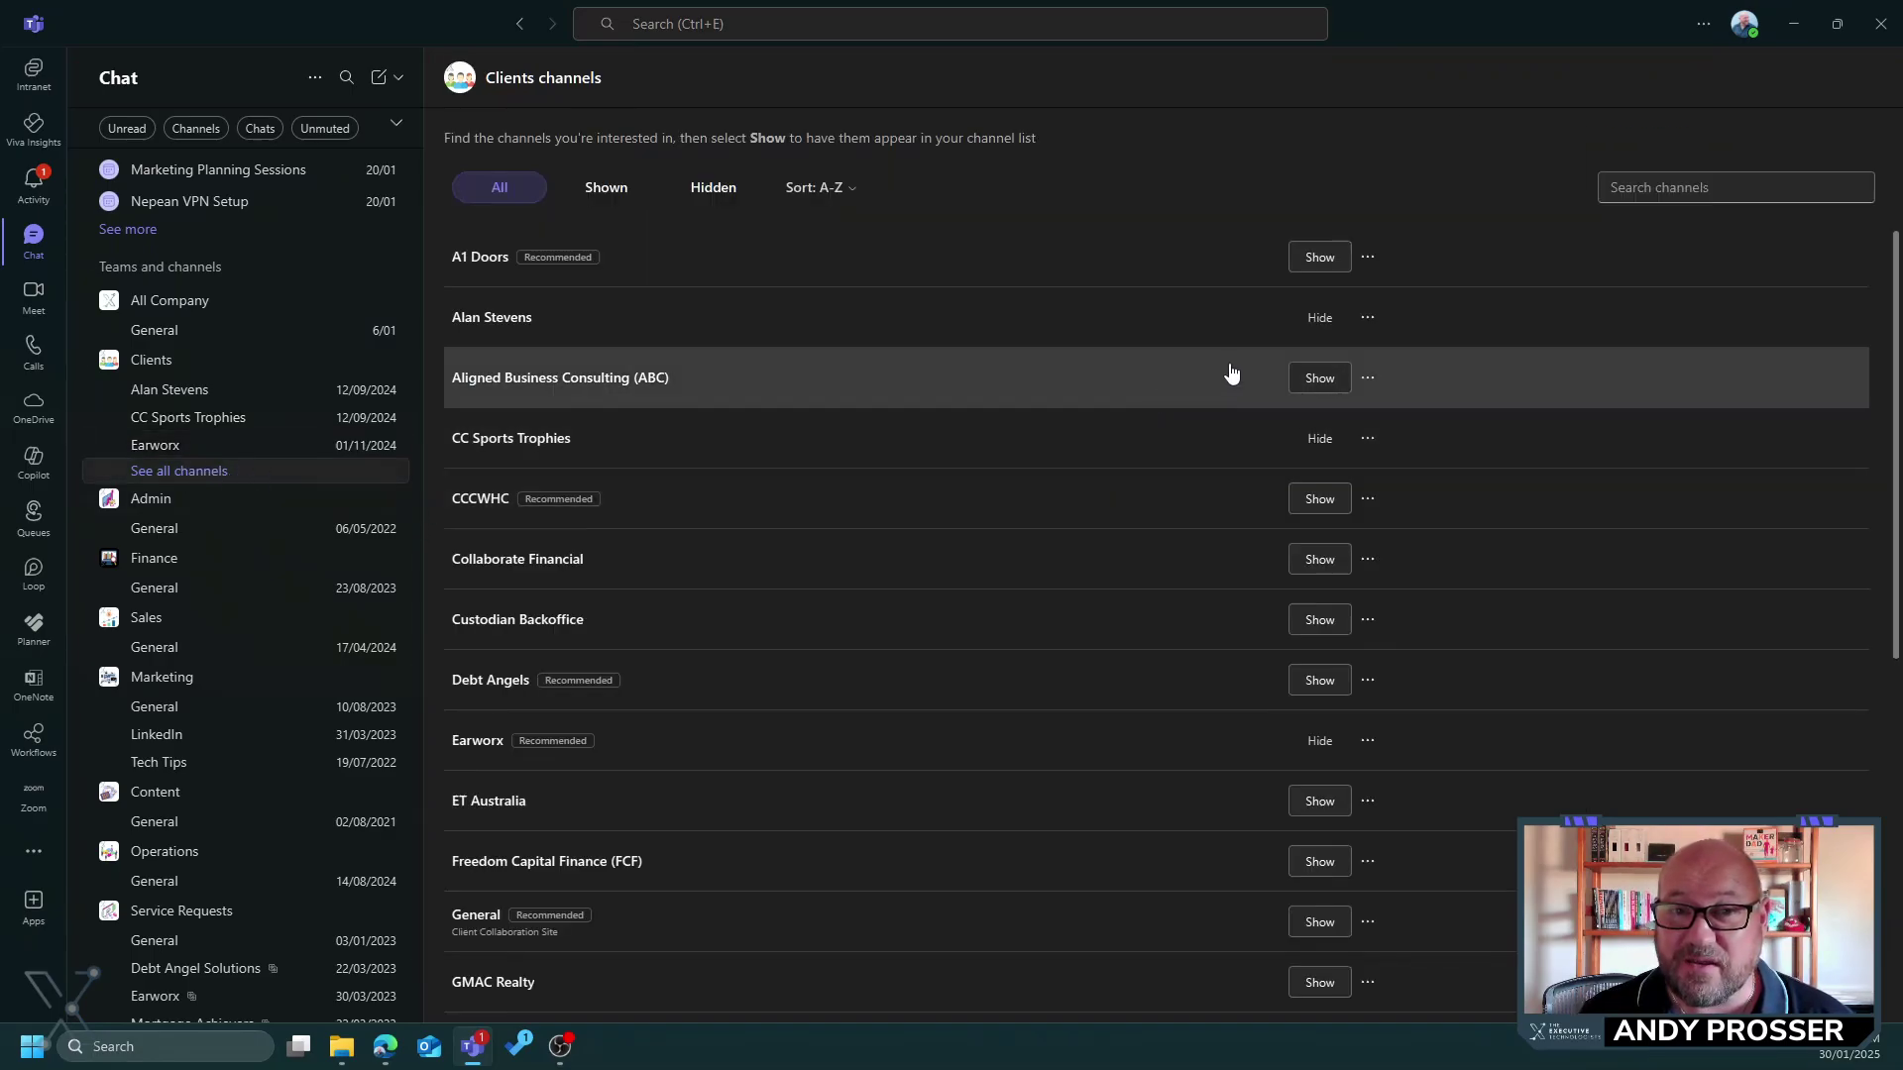
pyautogui.click(1333, 266)
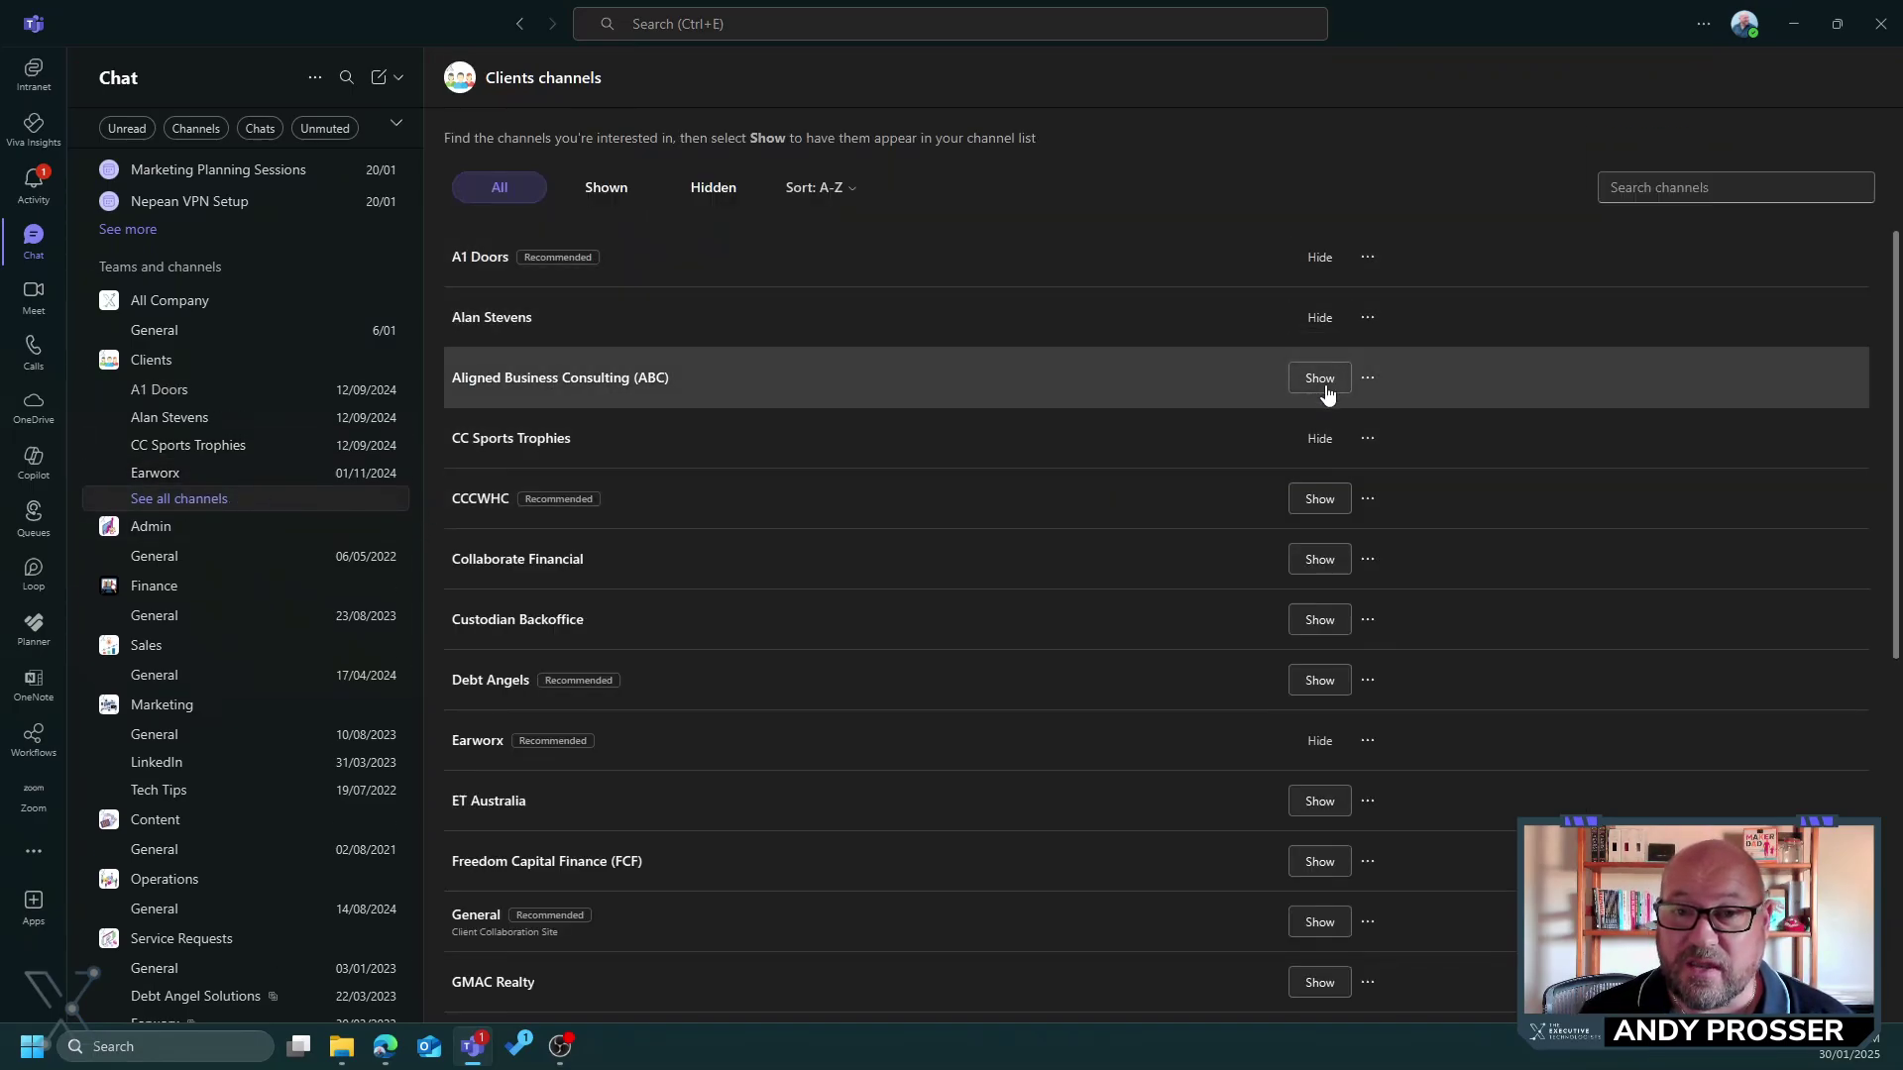
pyautogui.click(1320, 381)
pyautogui.click(1320, 503)
pyautogui.click(1323, 563)
pyautogui.click(1321, 620)
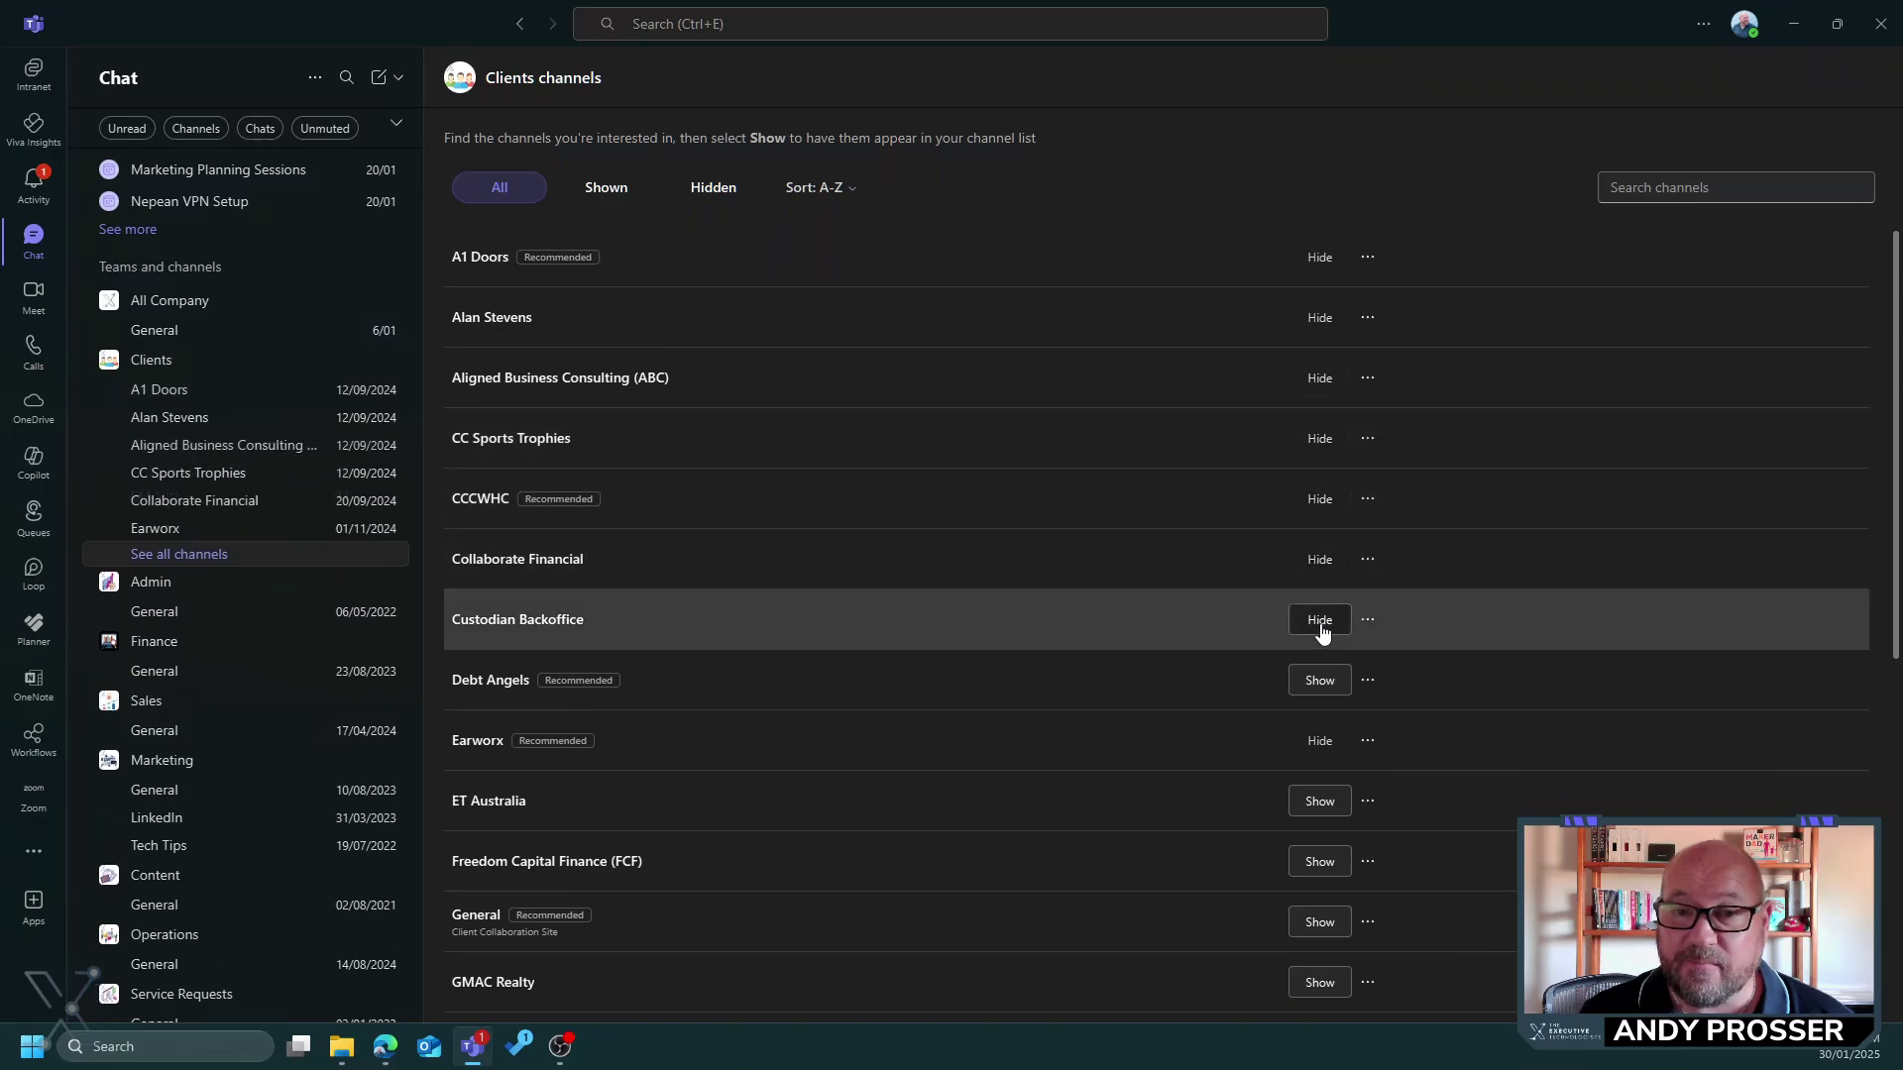
pyautogui.click(1320, 680)
pyautogui.click(1321, 802)
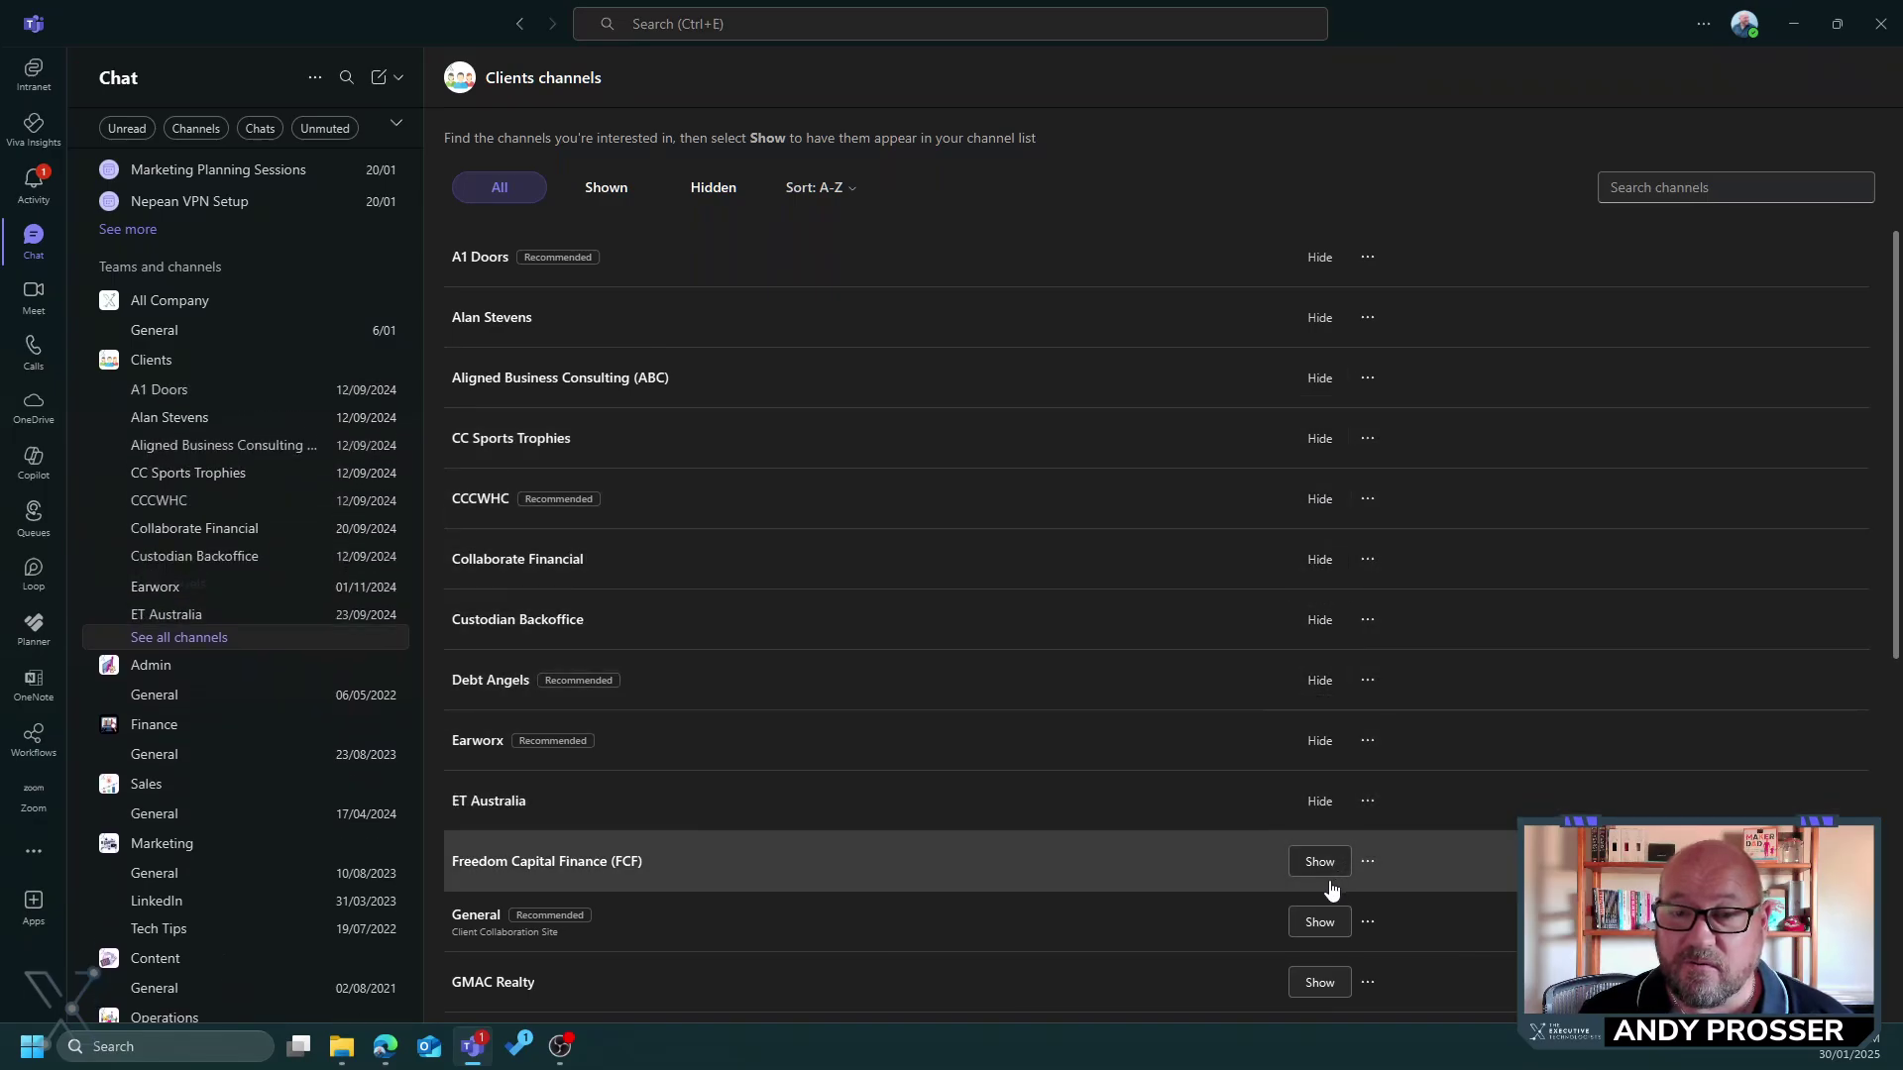
pyautogui.click(1337, 870)
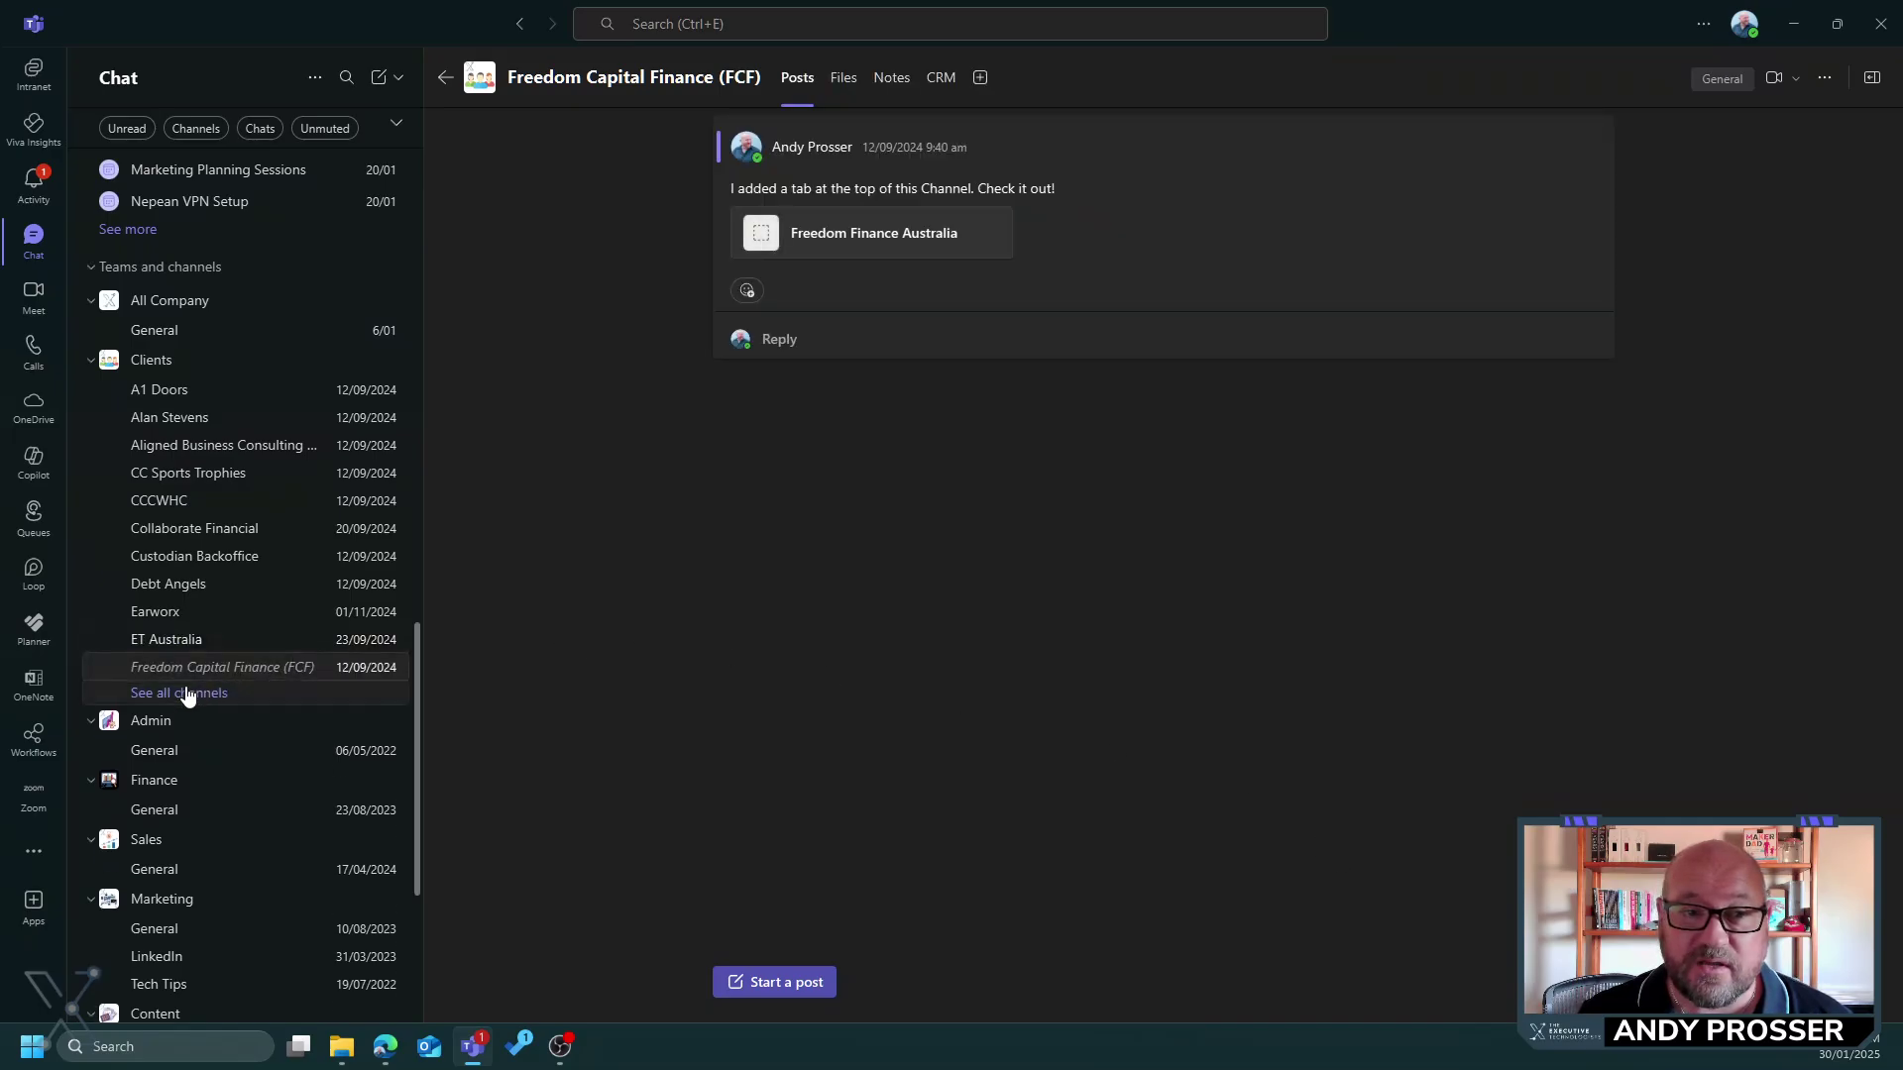
pyautogui.click(185, 692)
pyautogui.scroll(-3, 1241, 785)
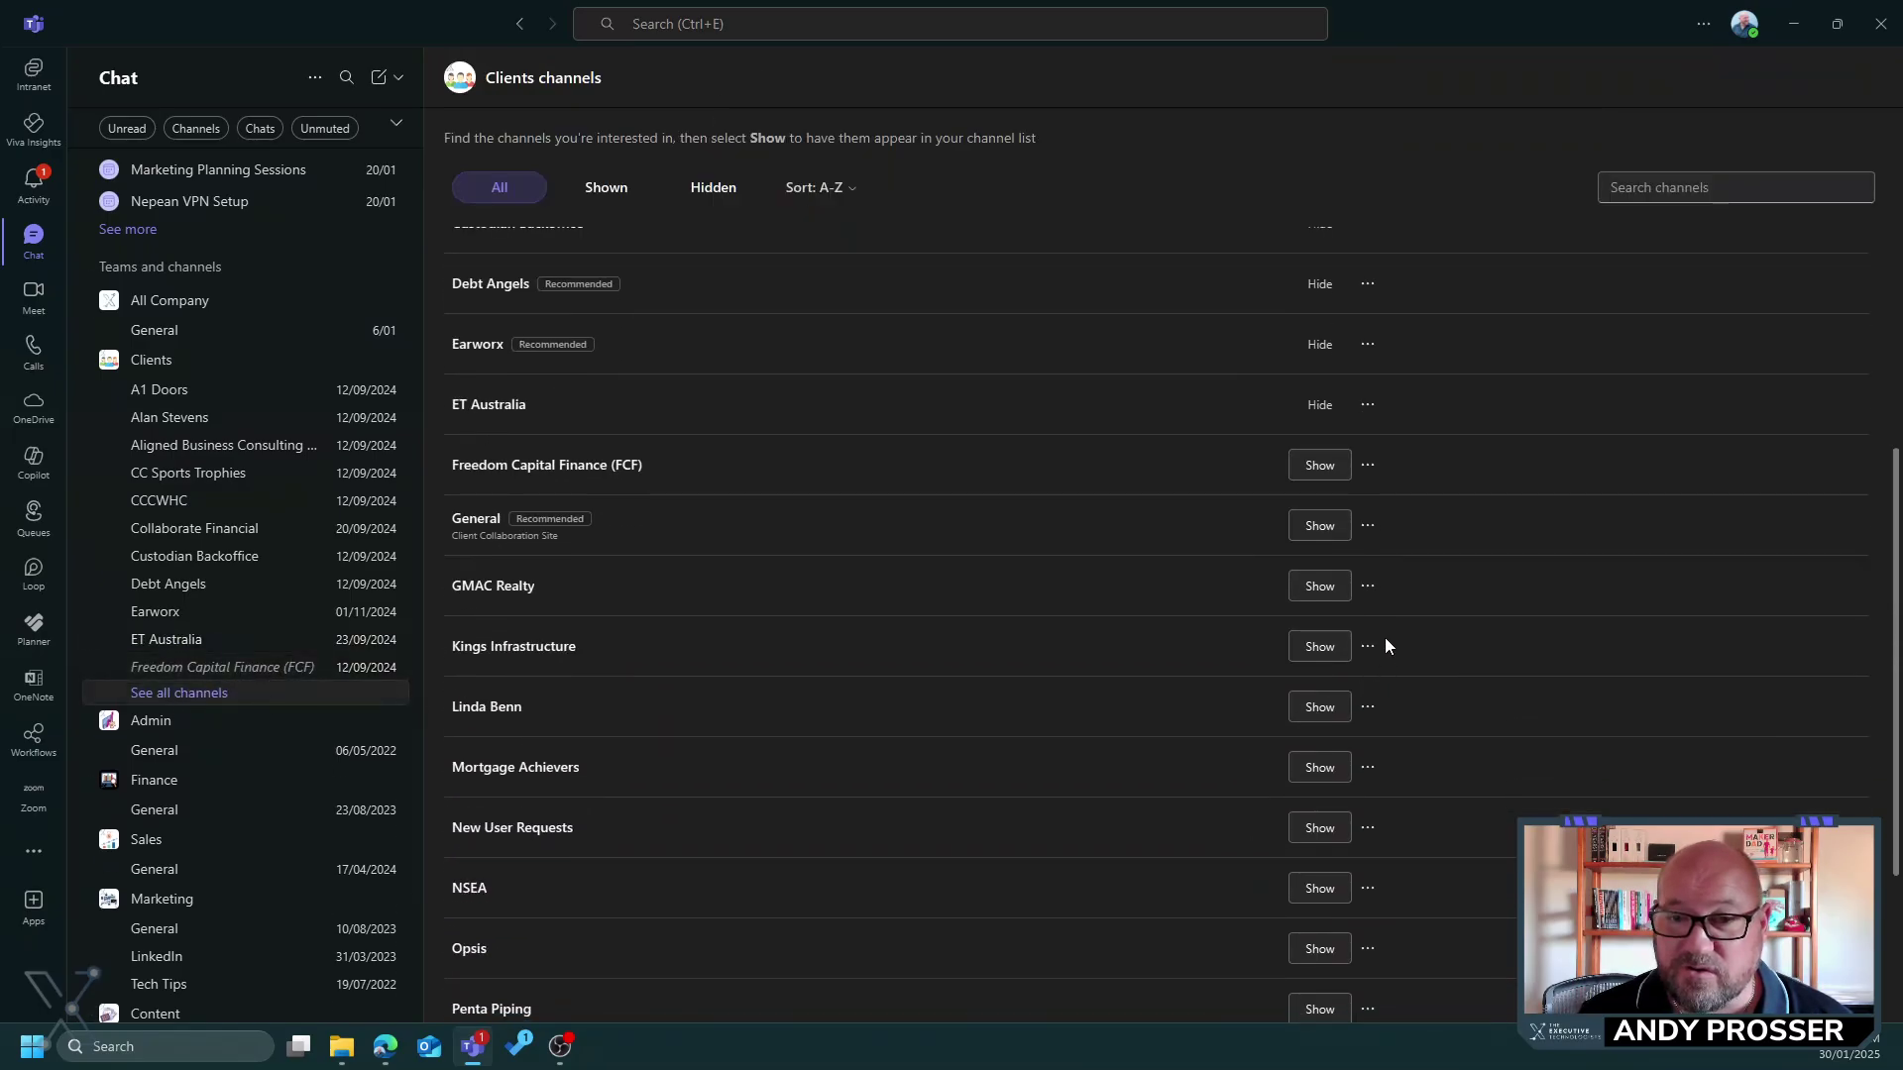
pyautogui.click(1318, 529)
pyautogui.click(1319, 586)
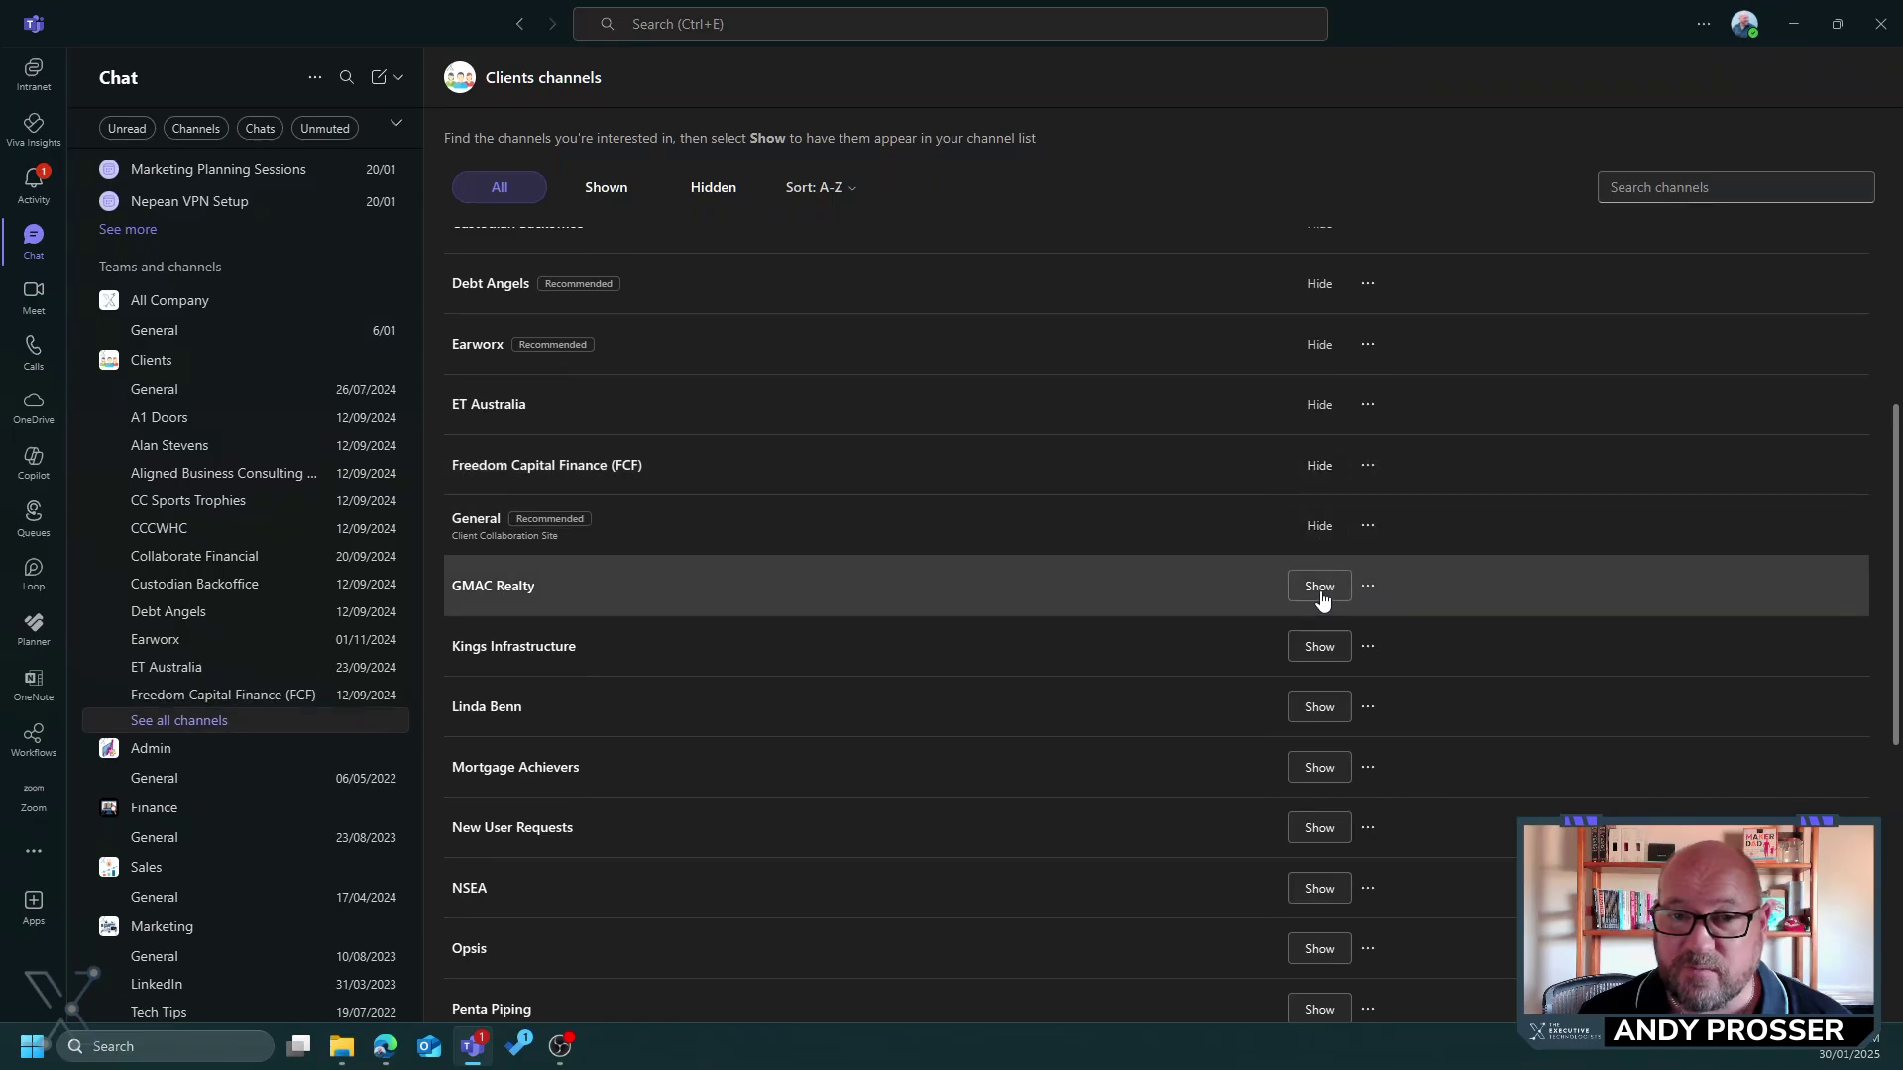
pyautogui.click(1319, 647)
pyautogui.click(1319, 708)
# Step: Show Mortgage Achievers, New User Requests, NSEA, Opsis, Recal Ventures and Prisoners Aid
pyautogui.click(1324, 771)
pyautogui.click(1320, 827)
pyautogui.click(1320, 890)
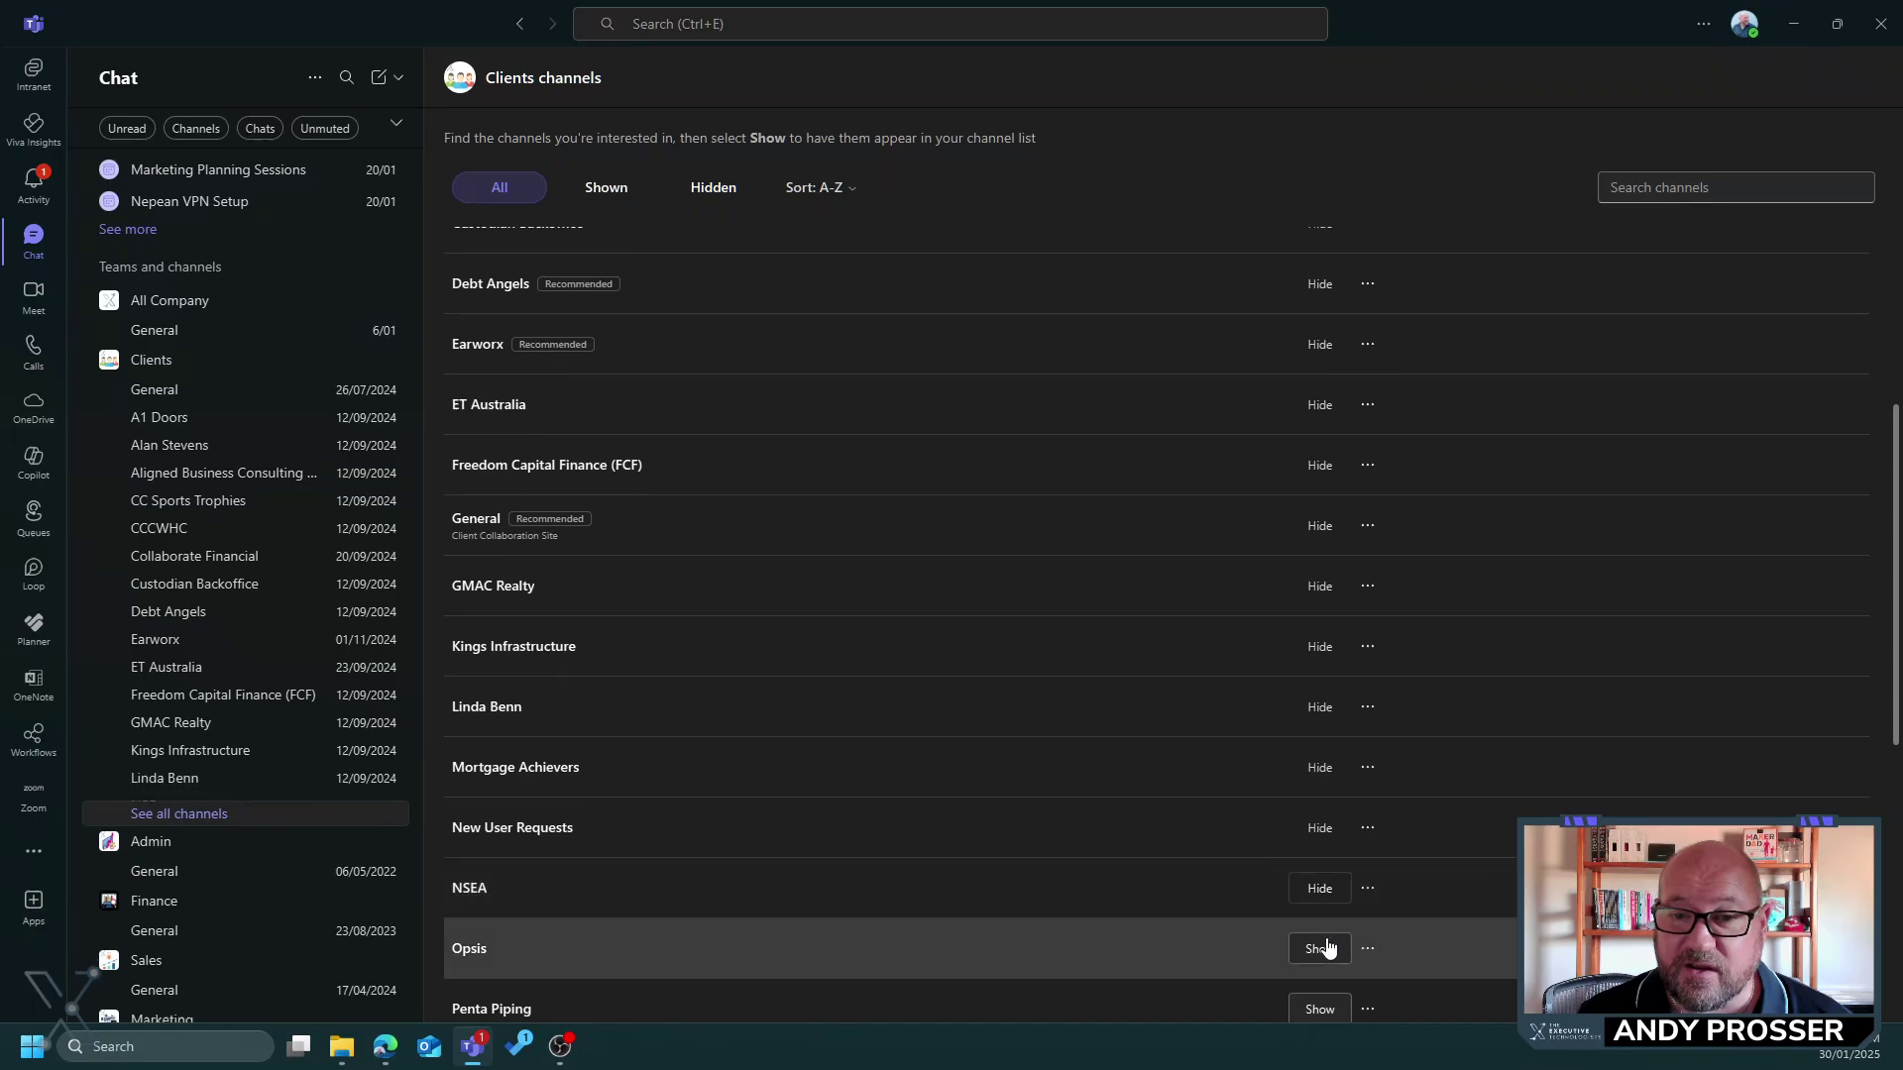
pyautogui.click(1323, 950)
pyautogui.scroll(-2, 1321, 963)
pyautogui.click(1321, 931)
pyautogui.click(1321, 991)
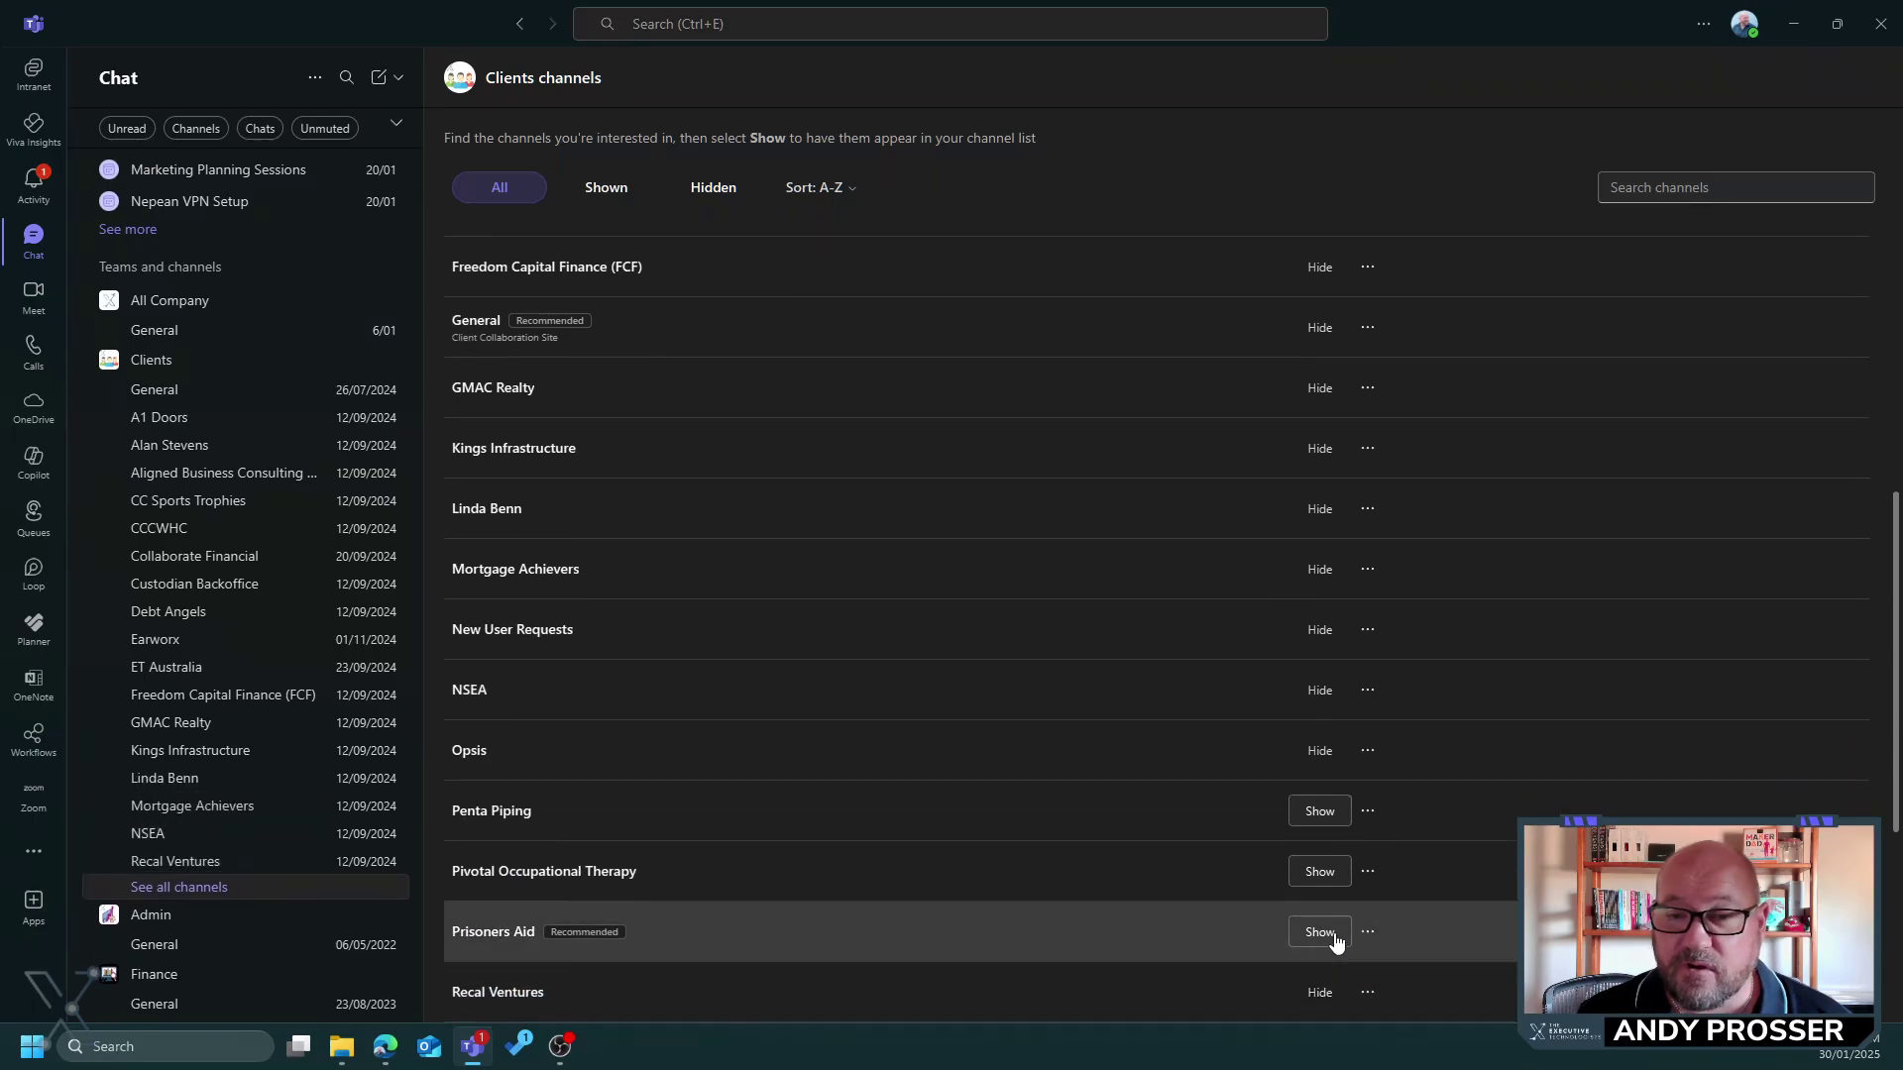
# Step: Show Pivotal, Penta Piping, Security Mick, Chaston Centre, Verum, Vision, Vizion and Well Balanced, leaving Snaffle Travel hidden
pyautogui.click(1321, 871)
pyautogui.click(1321, 811)
pyautogui.scroll(-4, 1235, 815)
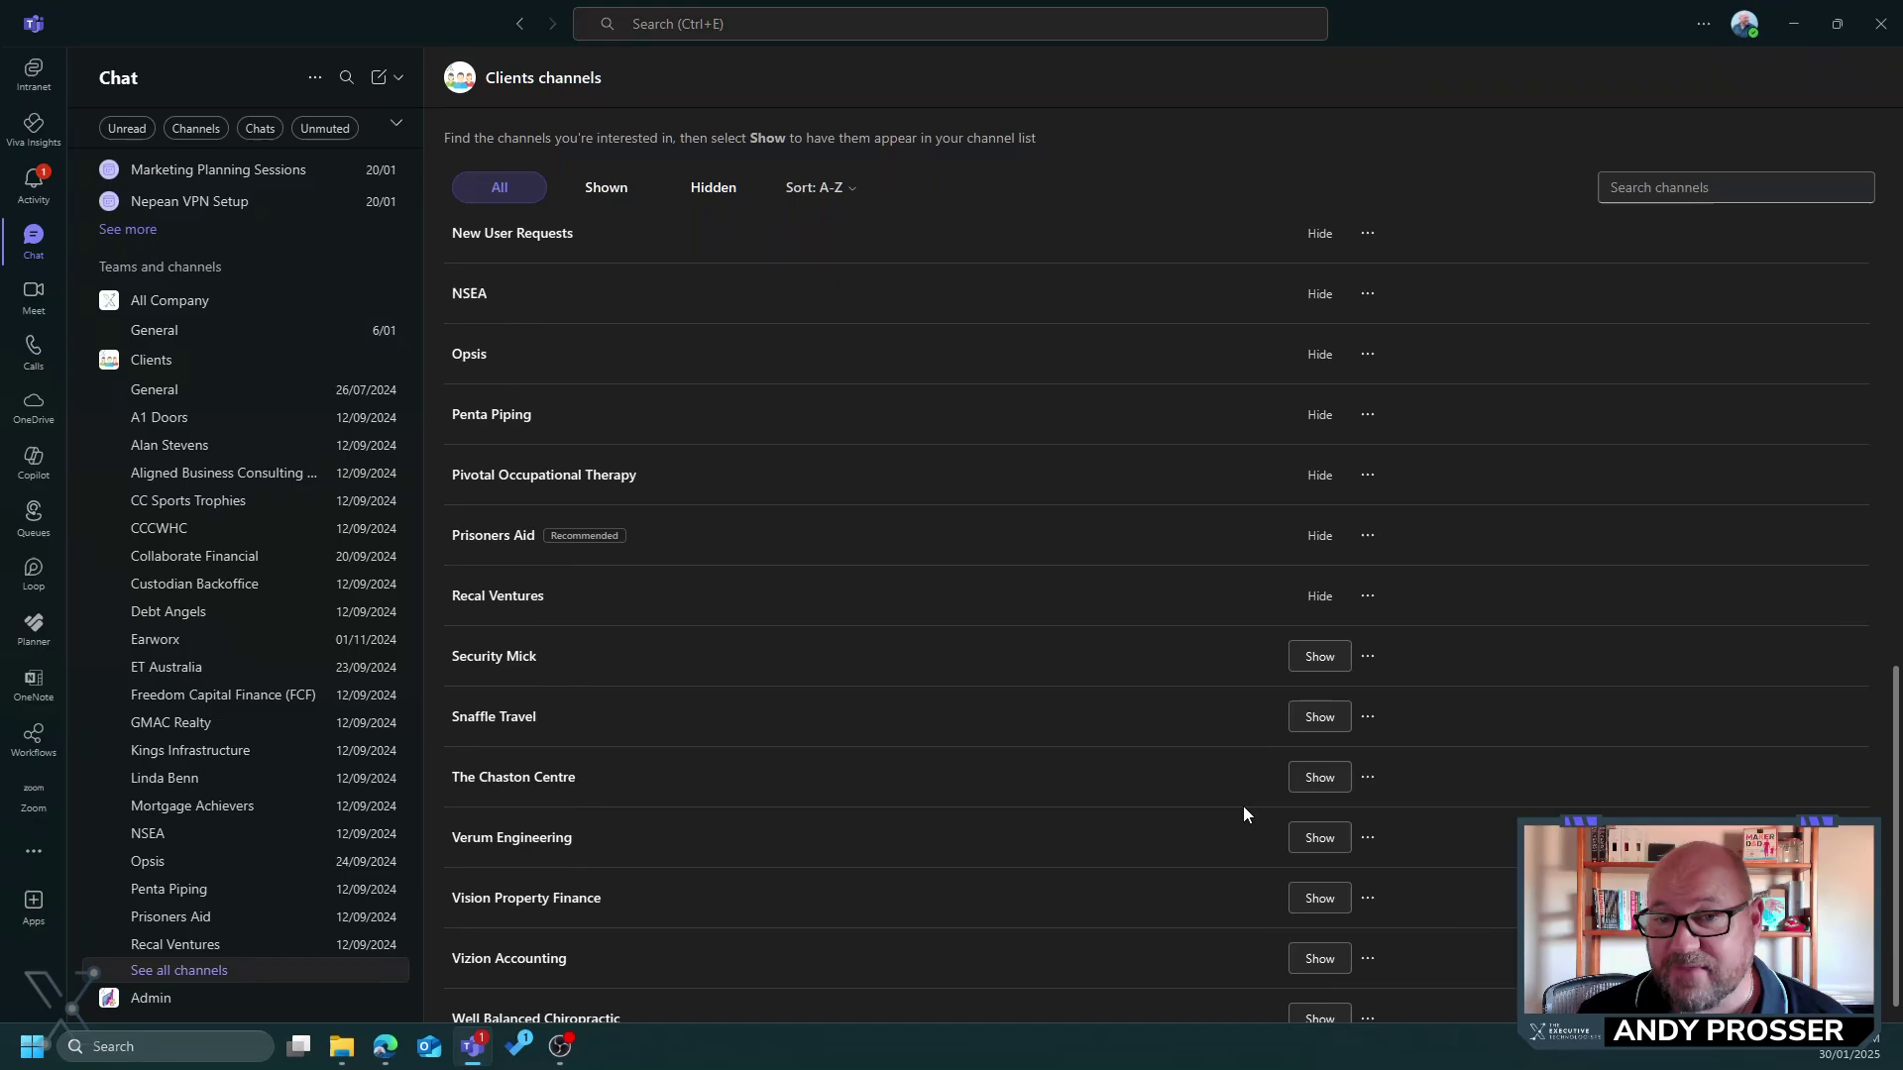
pyautogui.click(1320, 662)
pyautogui.click(1321, 721)
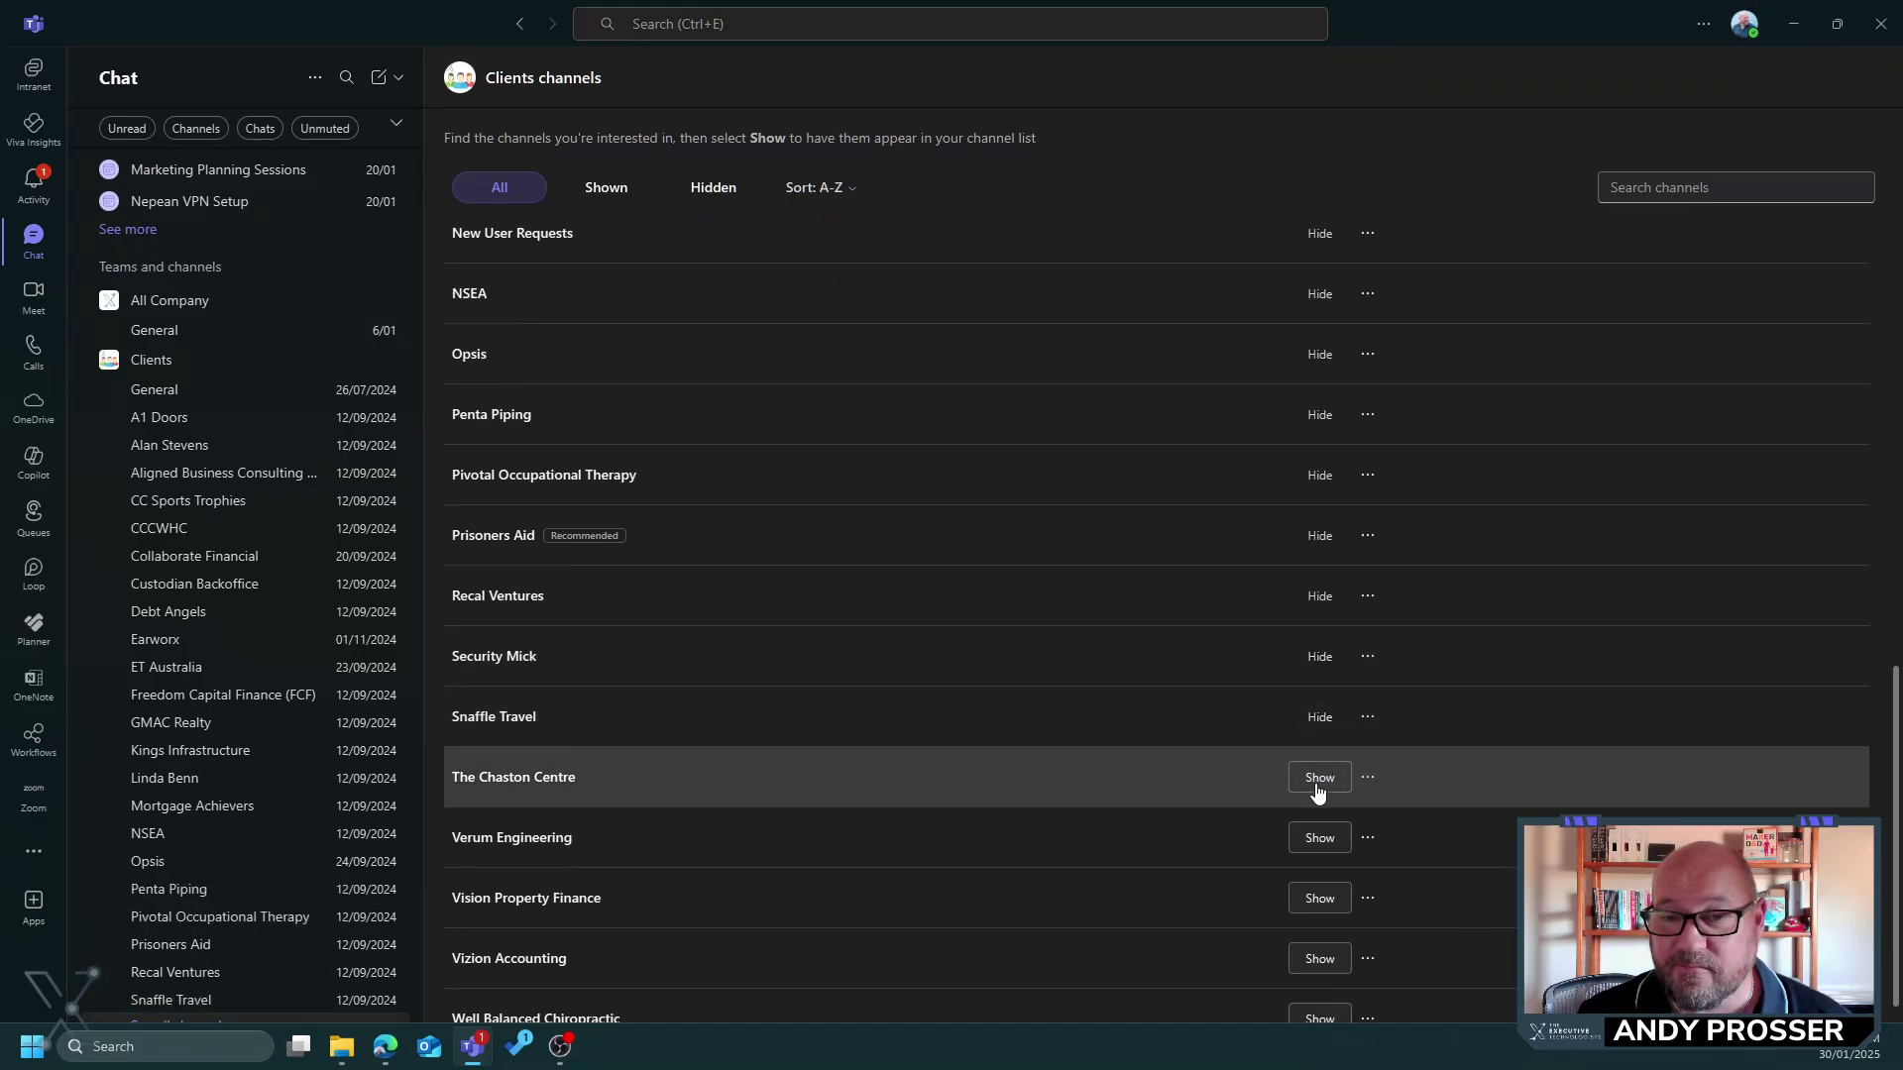
pyautogui.click(1321, 777)
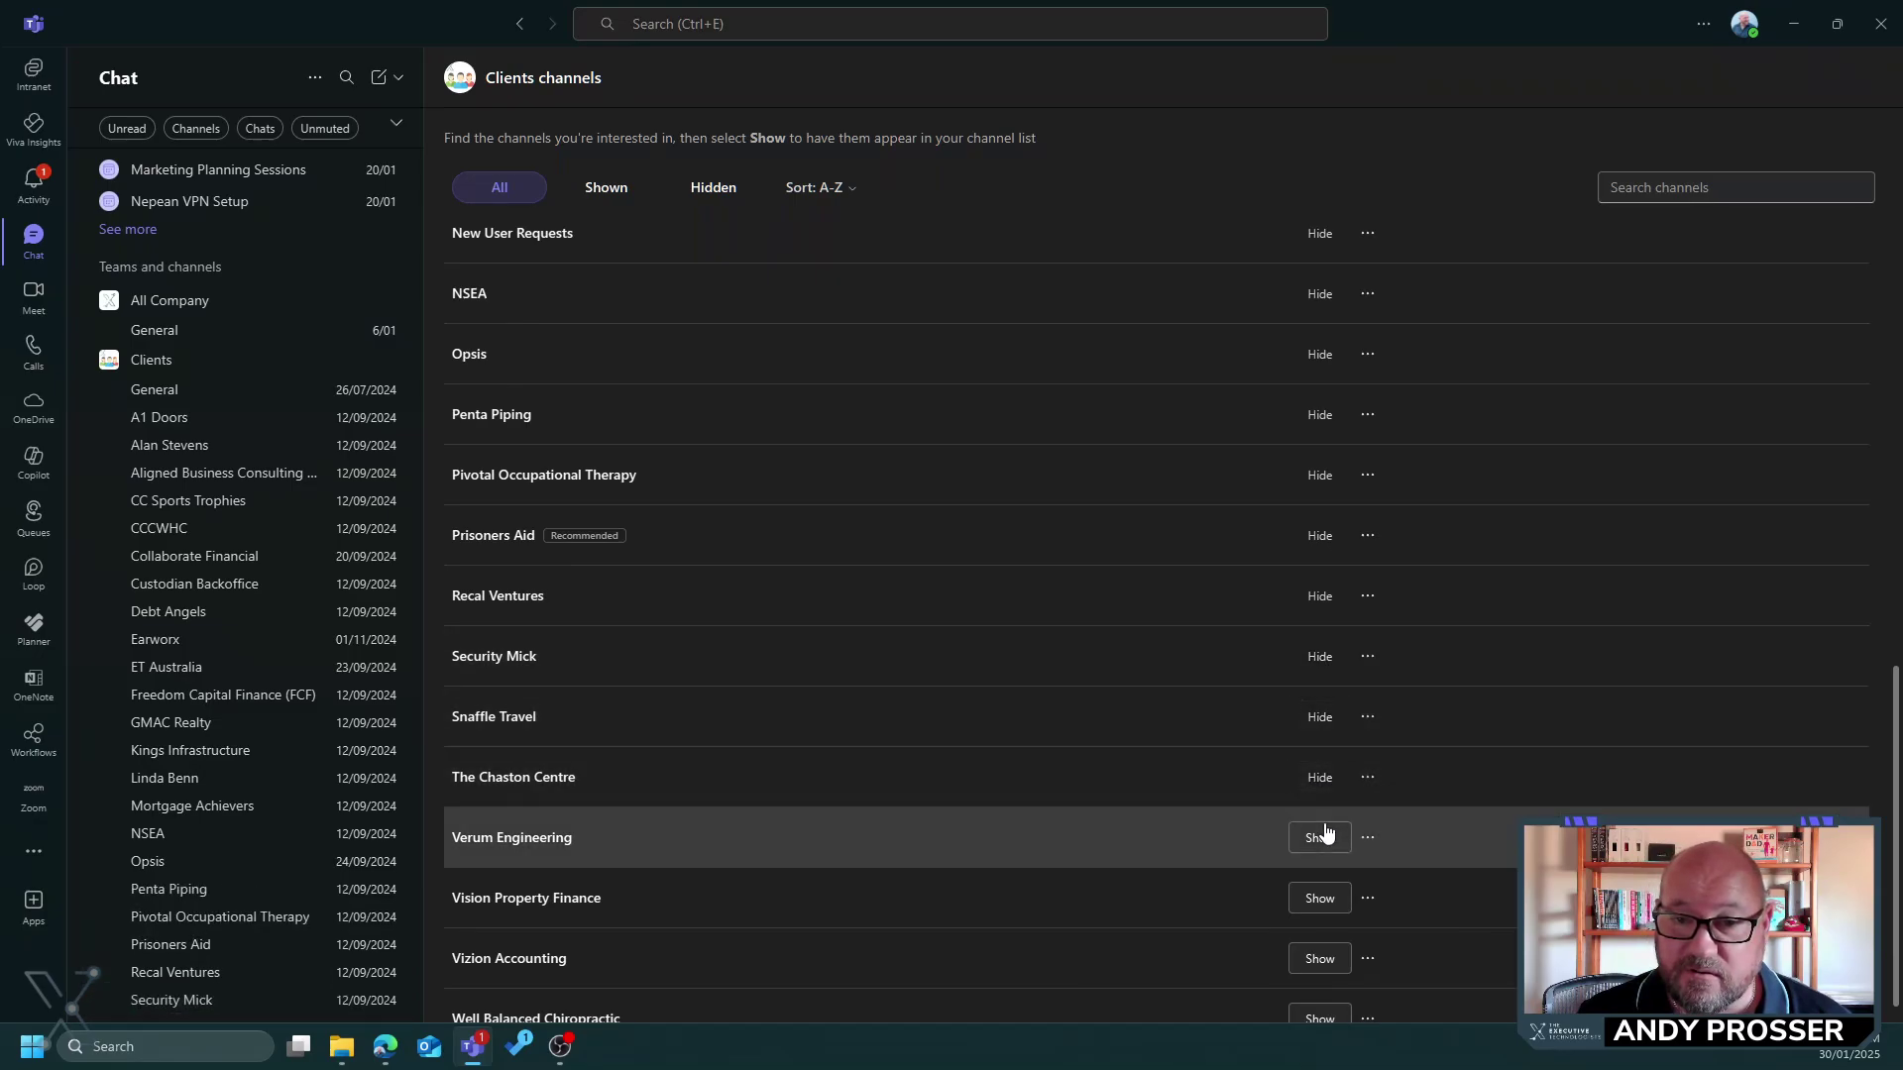
pyautogui.click(1321, 899)
pyautogui.click(1324, 958)
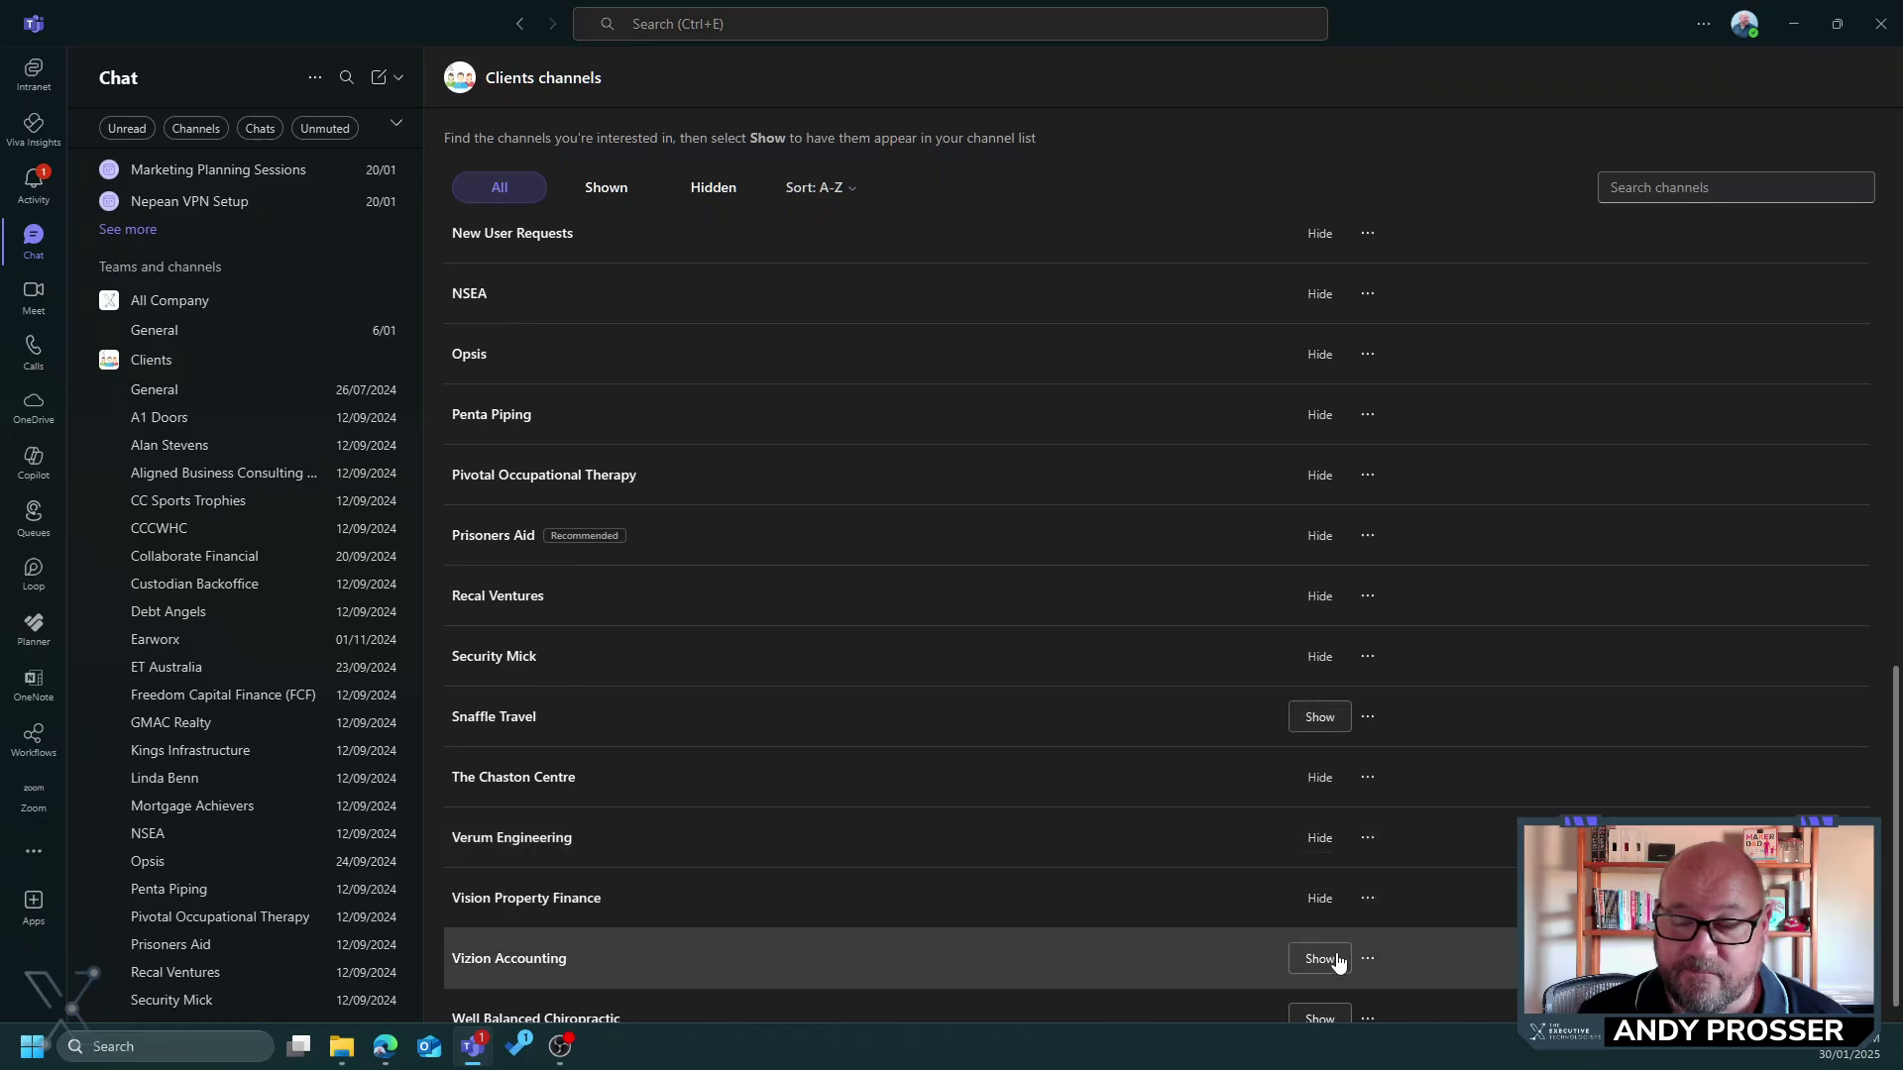
pyautogui.click(1321, 1020)
pyautogui.scroll(-1, 1126, 768)
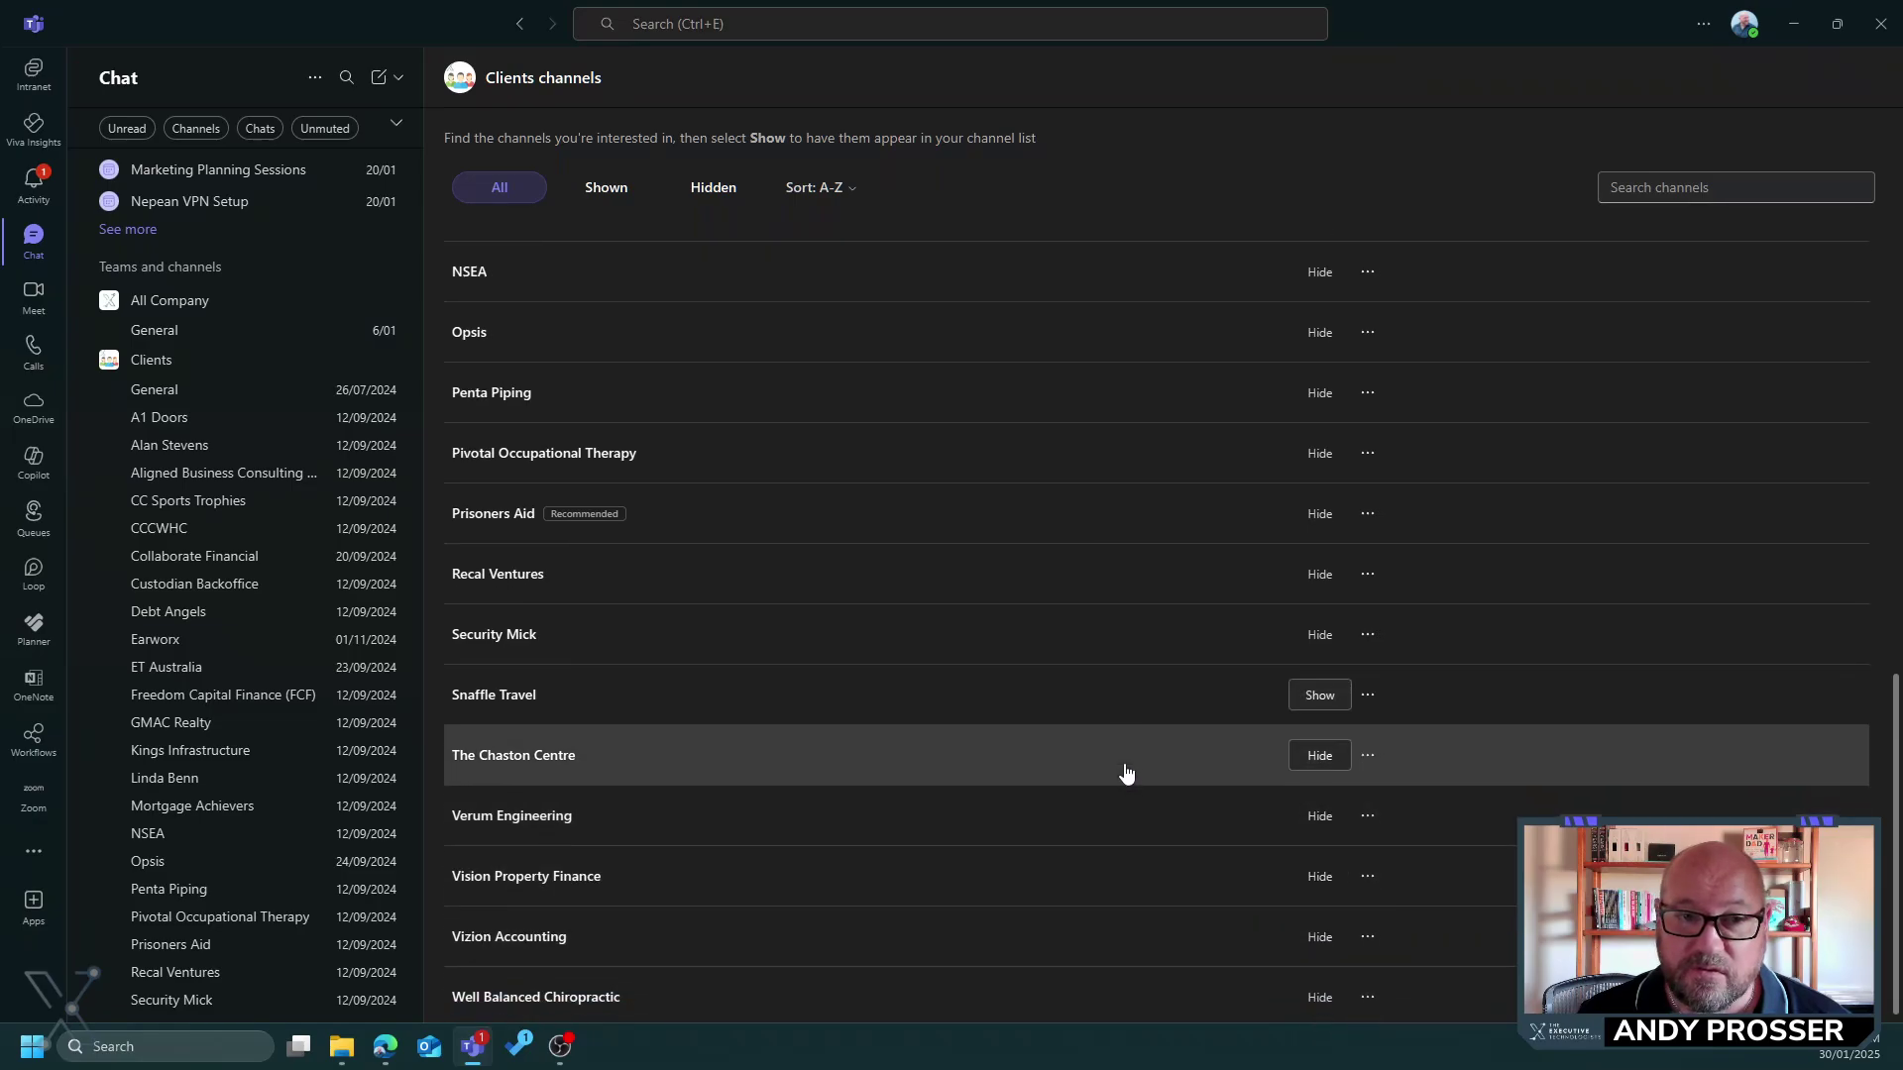
pyautogui.scroll(7, 1295, 773)
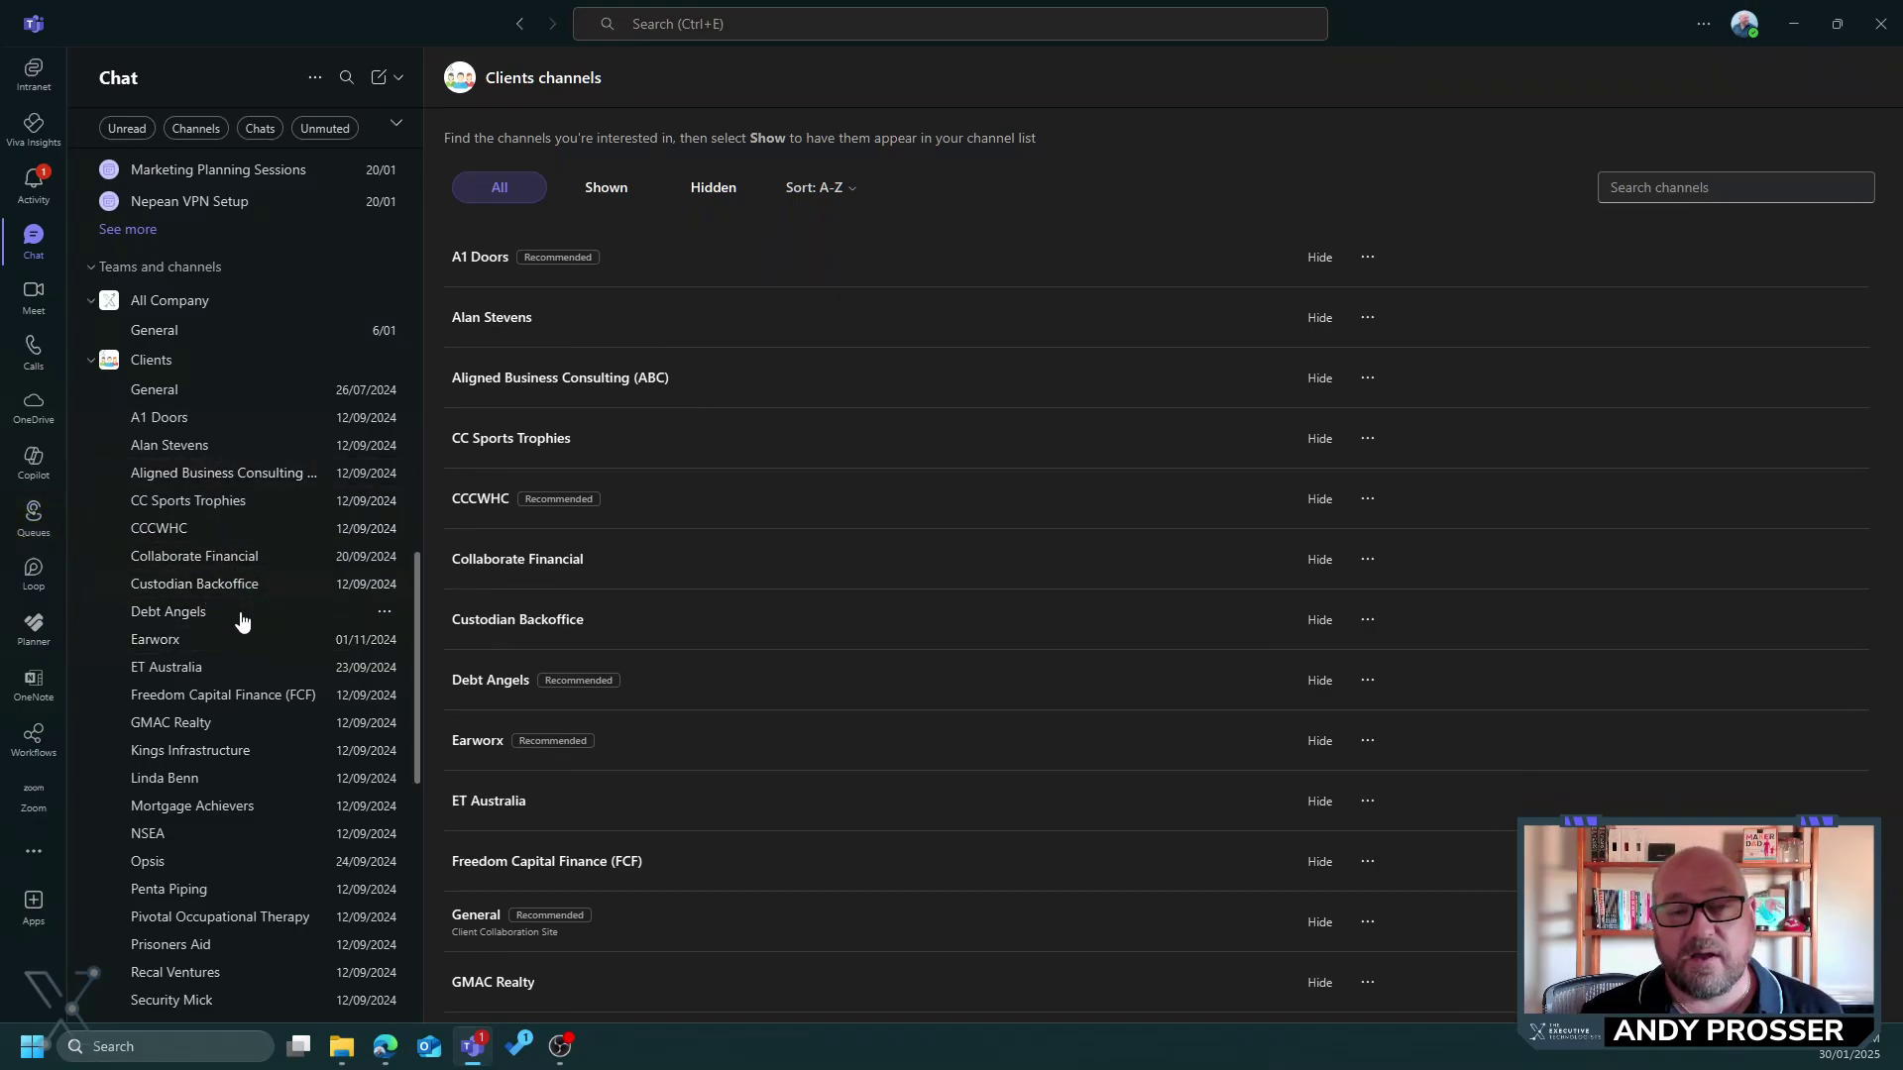
pyautogui.scroll(-5, 242, 623)
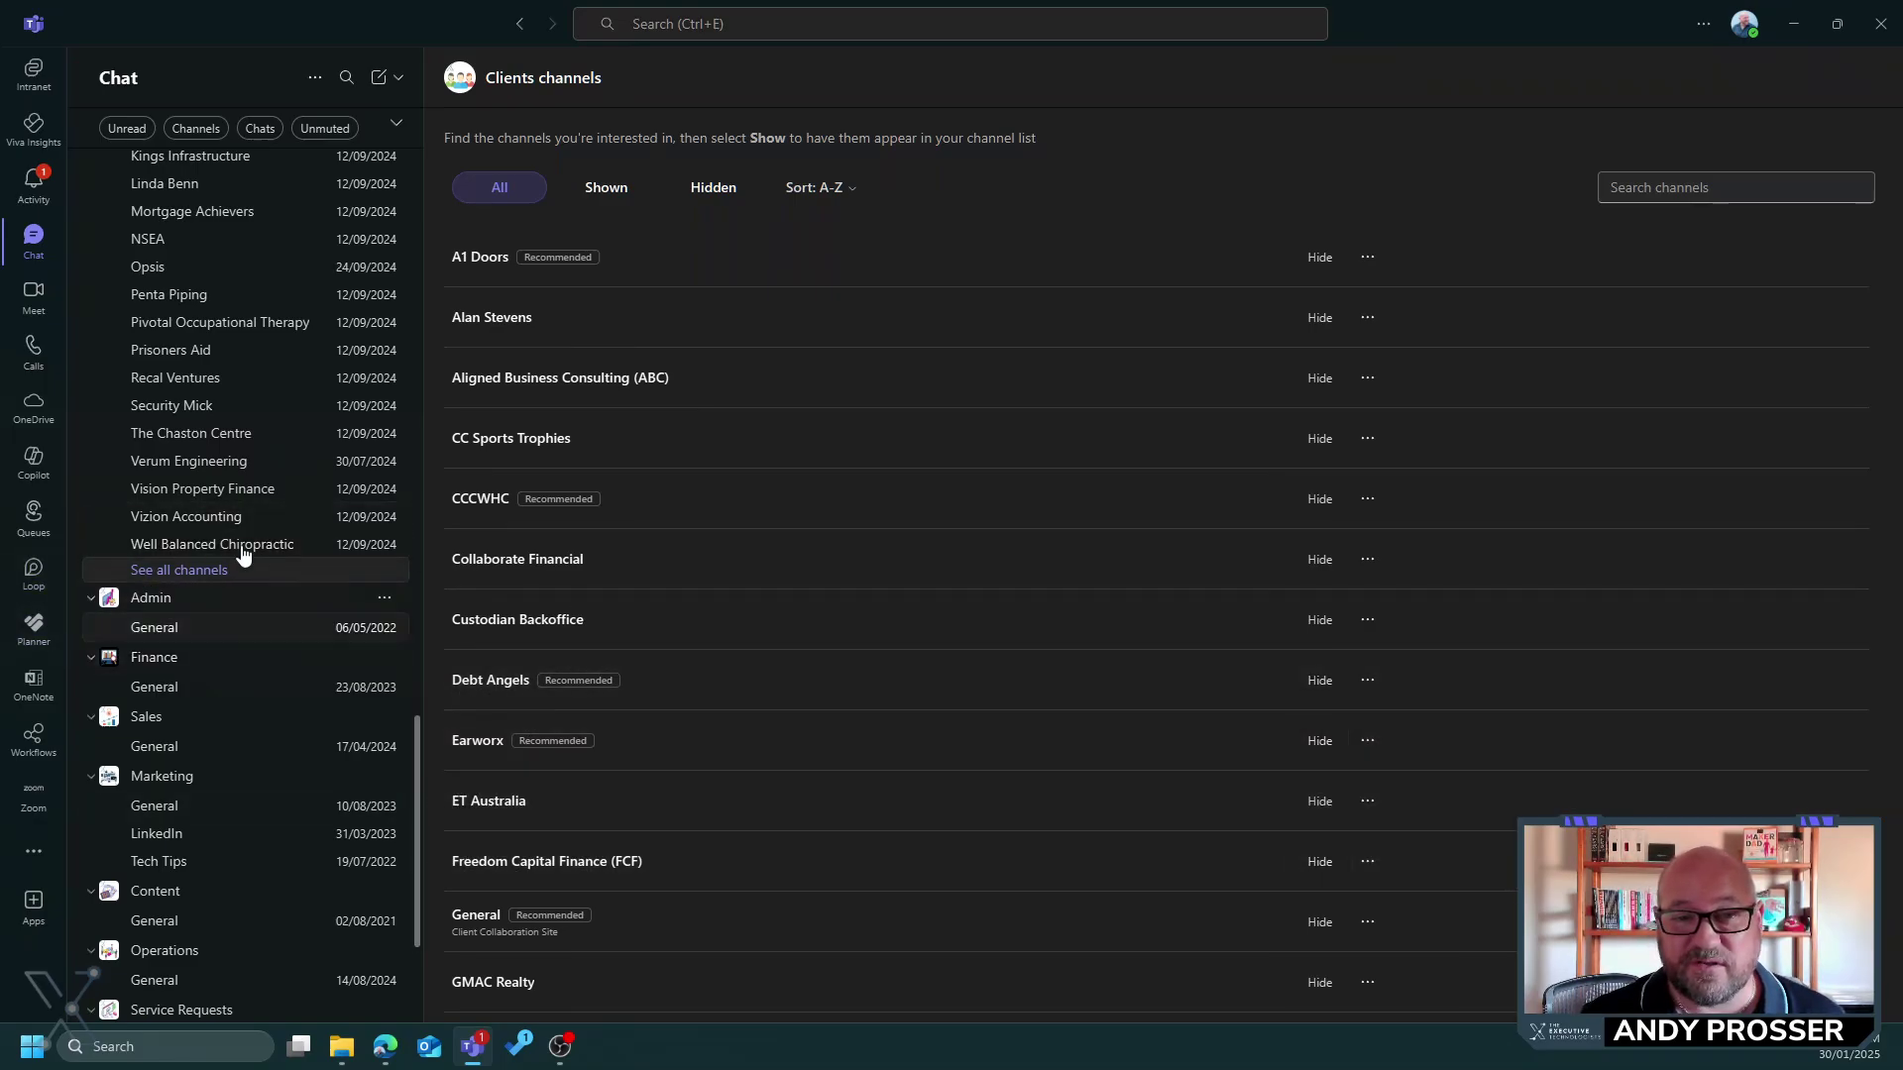
pyautogui.scroll(2, 85, 499)
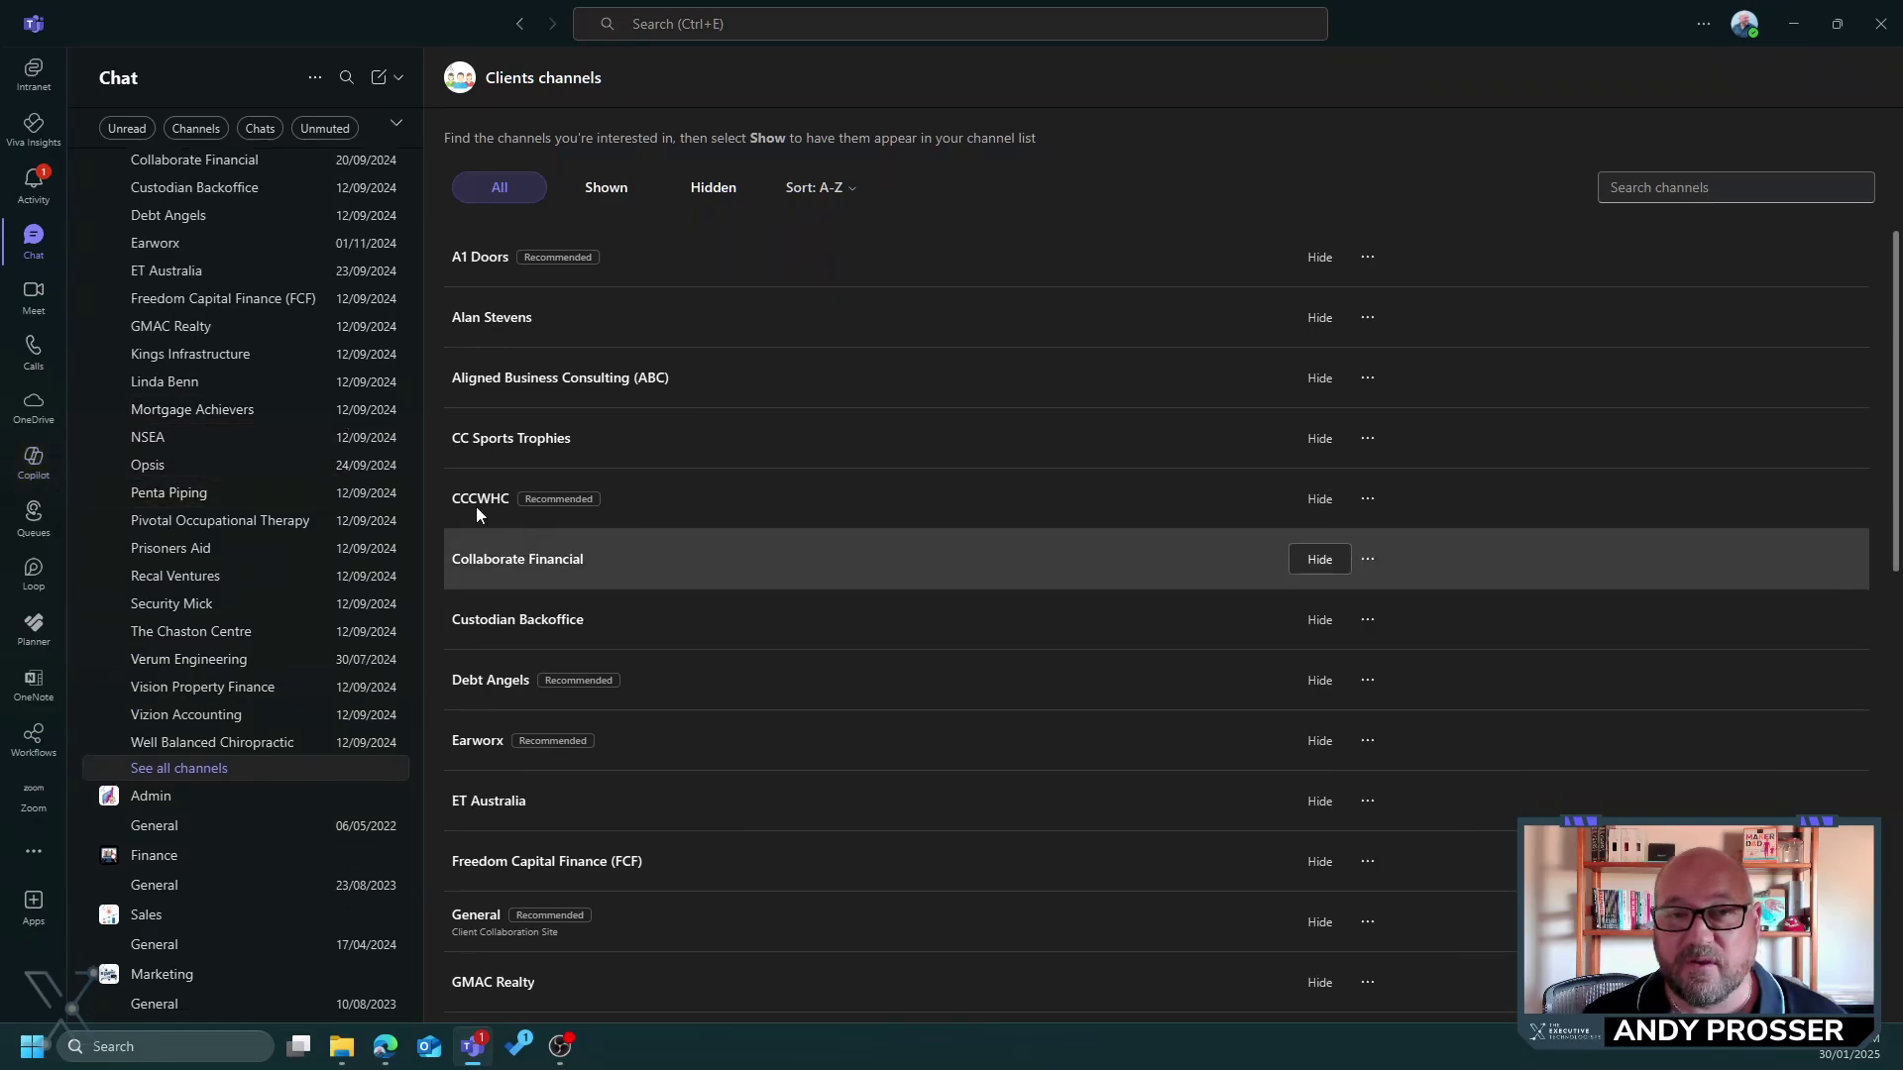
pyautogui.scroll(5, 201, 443)
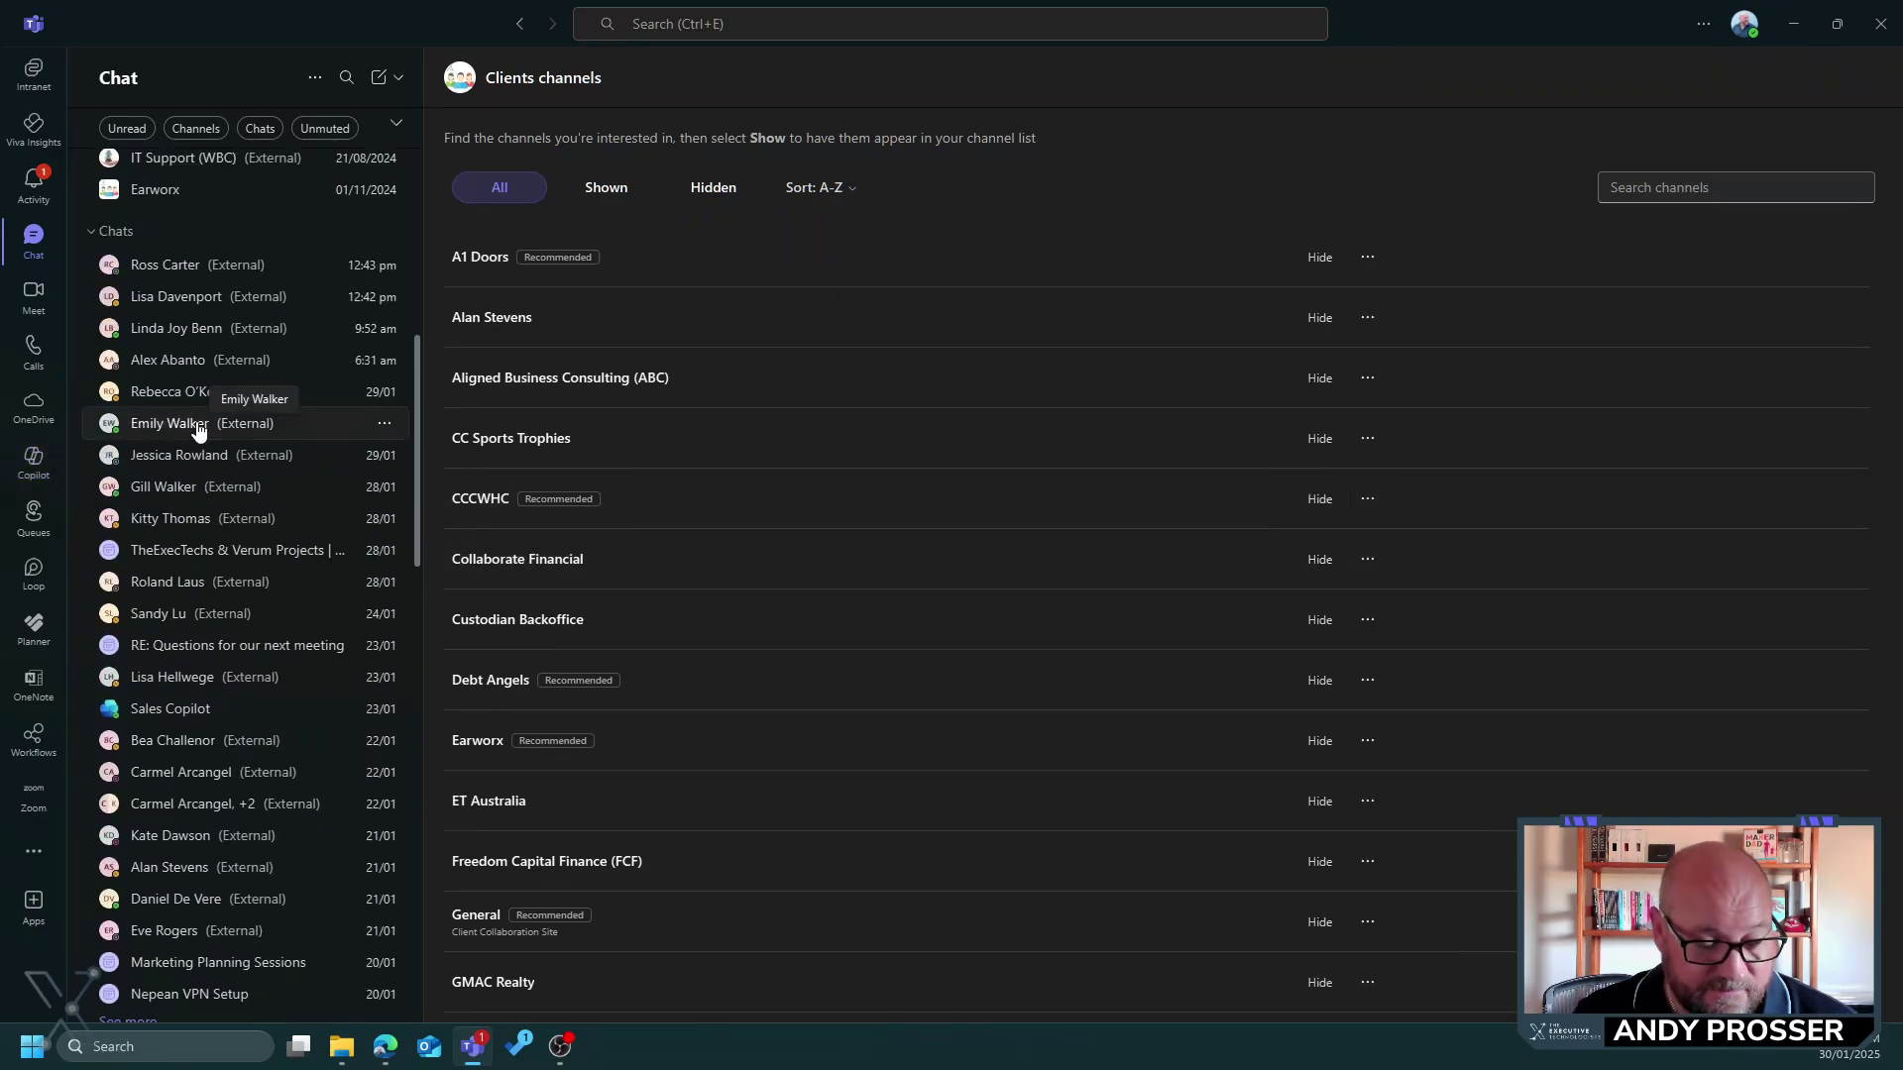